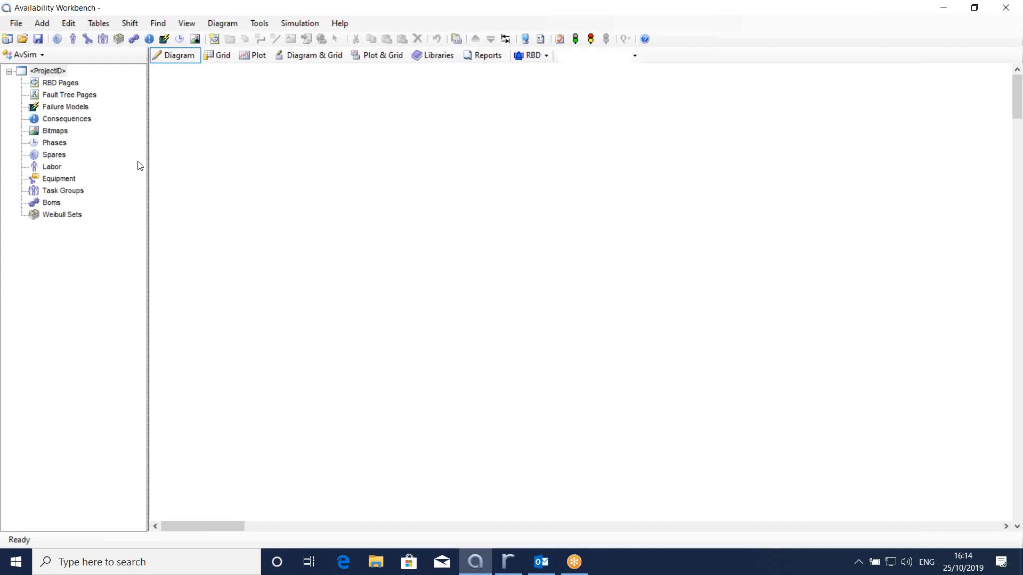
Add a new system page to the RBD project and set its ID to "system".
left_click(42, 24)
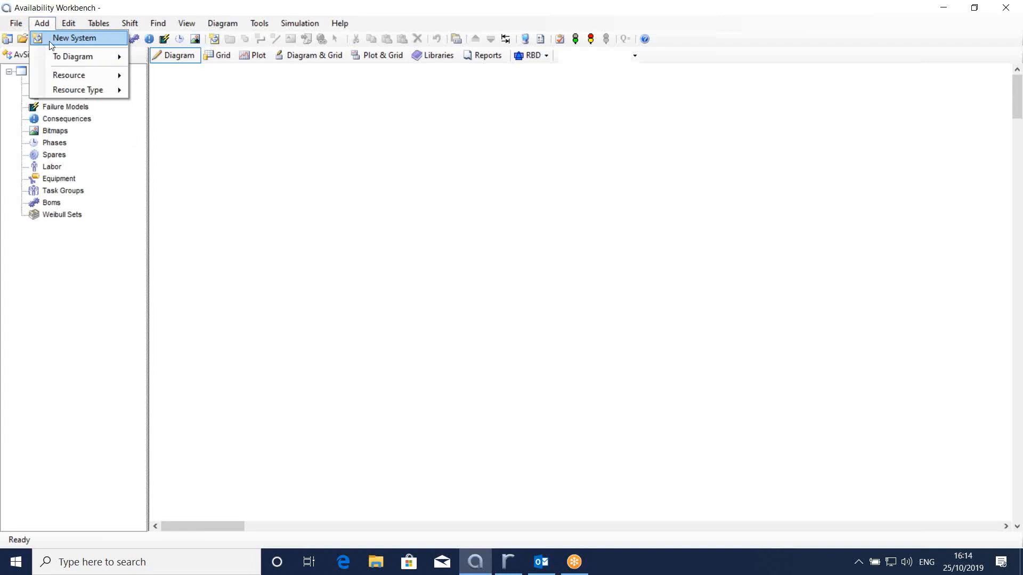
left_click(51, 46)
left_click(47, 97)
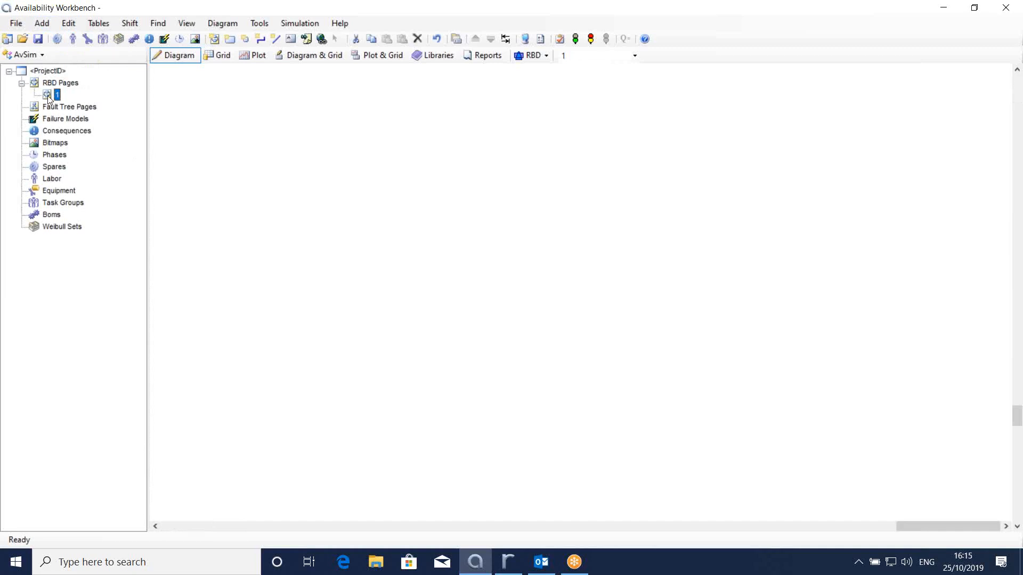
double_click(48, 96)
type("system")
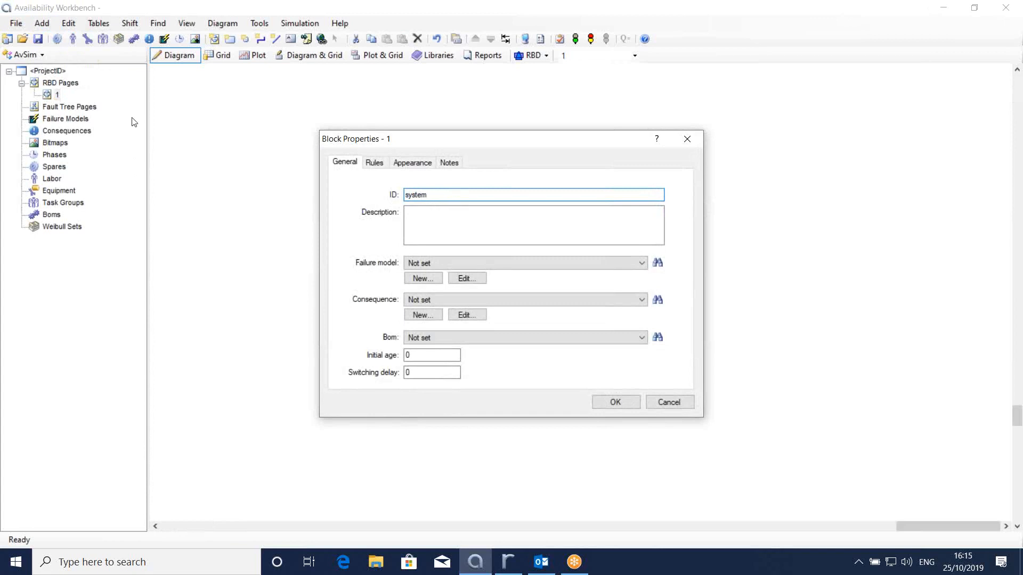
left_click(616, 402)
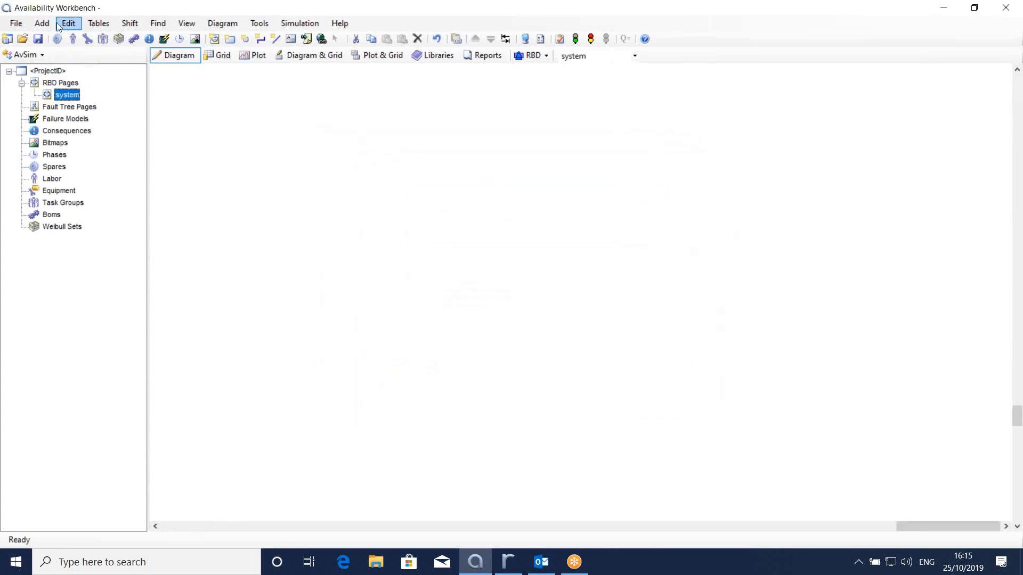
Place three blocks on the system diagram: two stacked vertically and a third to their right, midway between them in height.
left_click(42, 23)
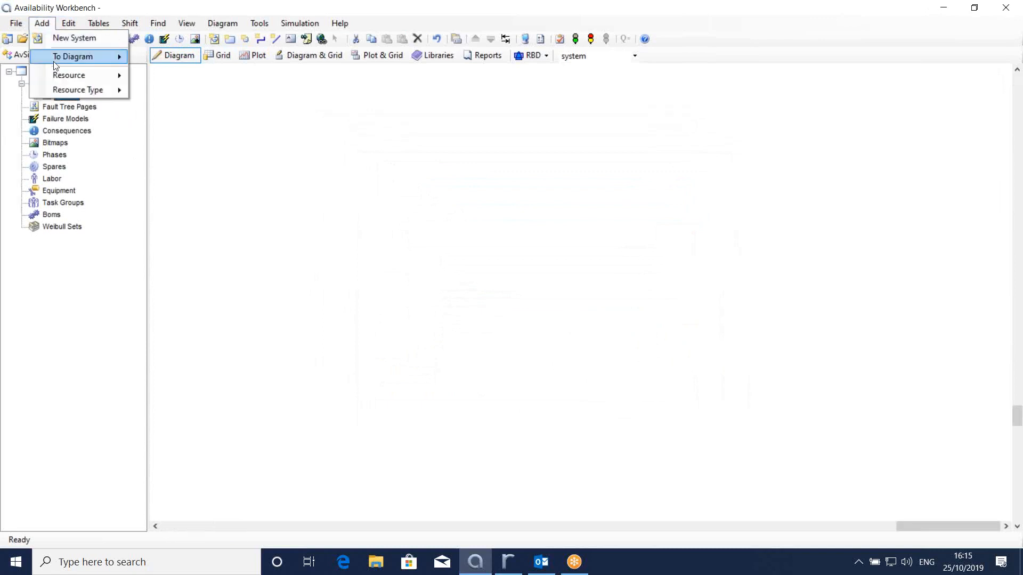
mouse_move(80, 57)
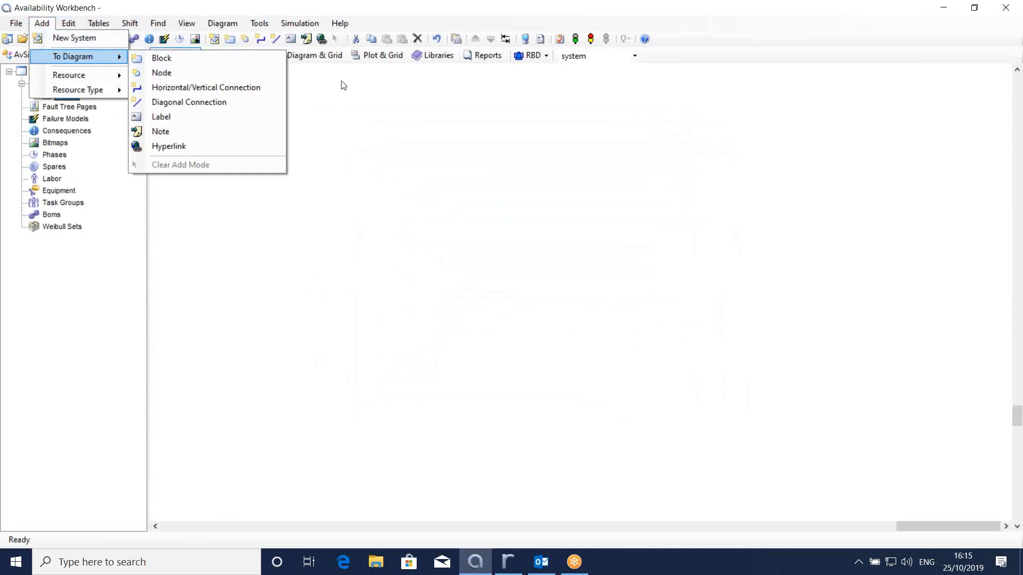
left_click(376, 94)
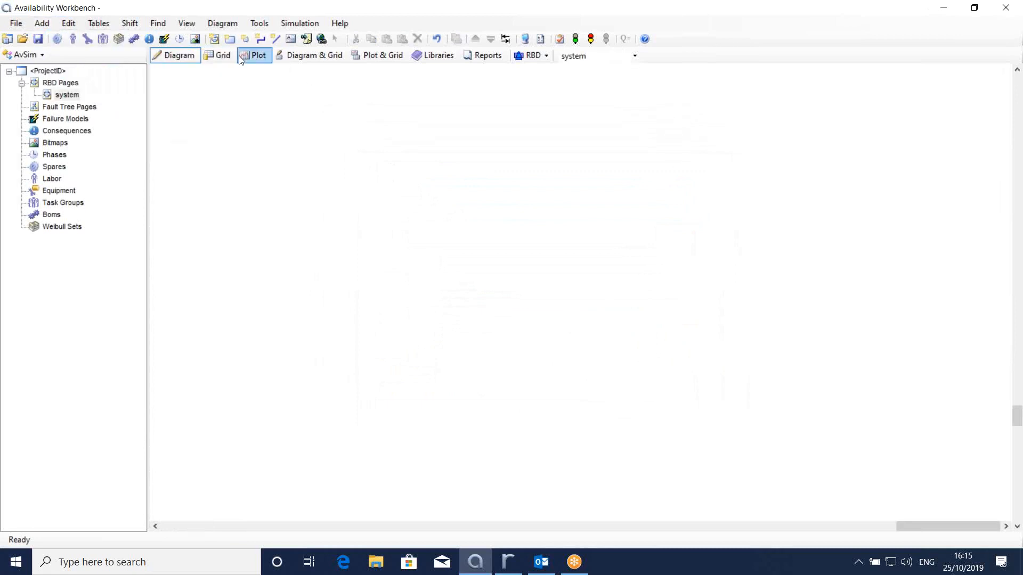
left_click(228, 40)
left_click(308, 152)
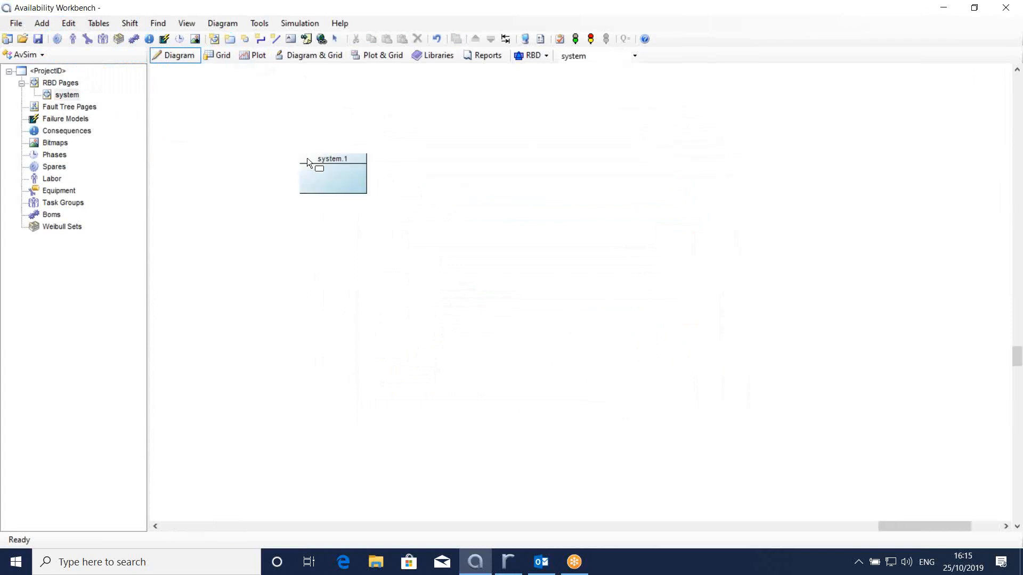
left_click(299, 233)
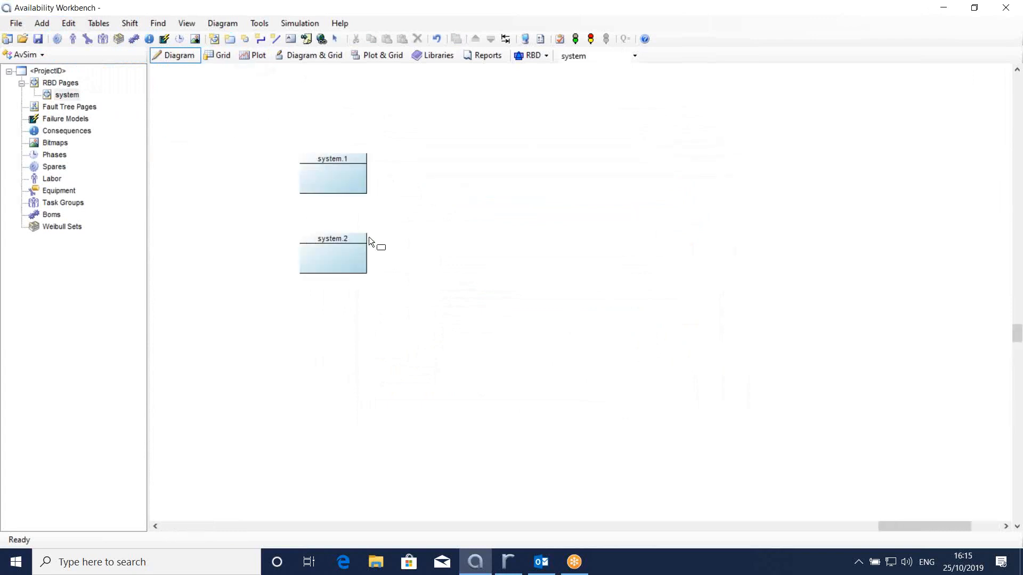
left_click(436, 193)
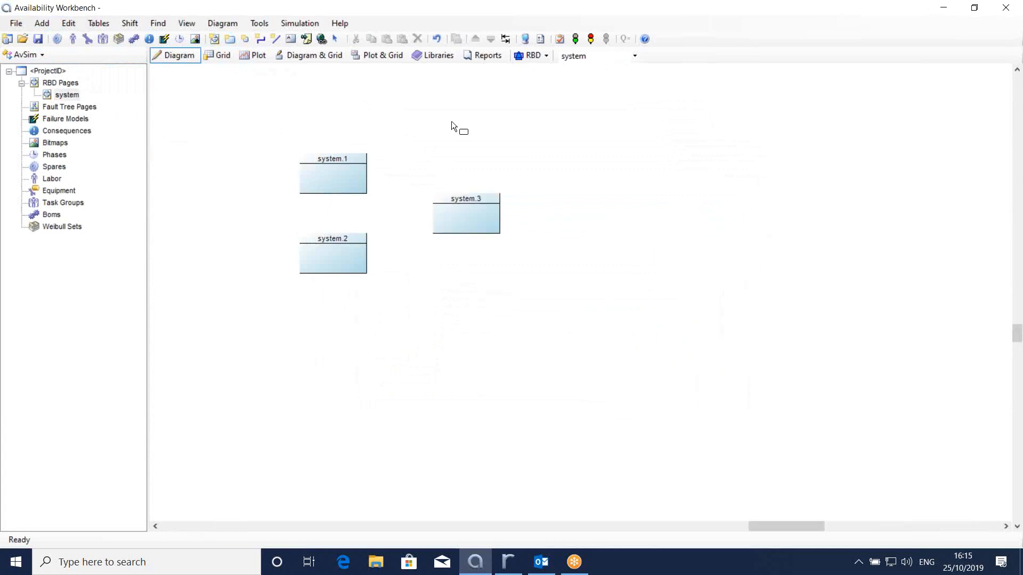
right_click(452, 126)
left_click(470, 132)
Change the ID of the upper stacked block, system.1, to "eqp1".
double_click(340, 177)
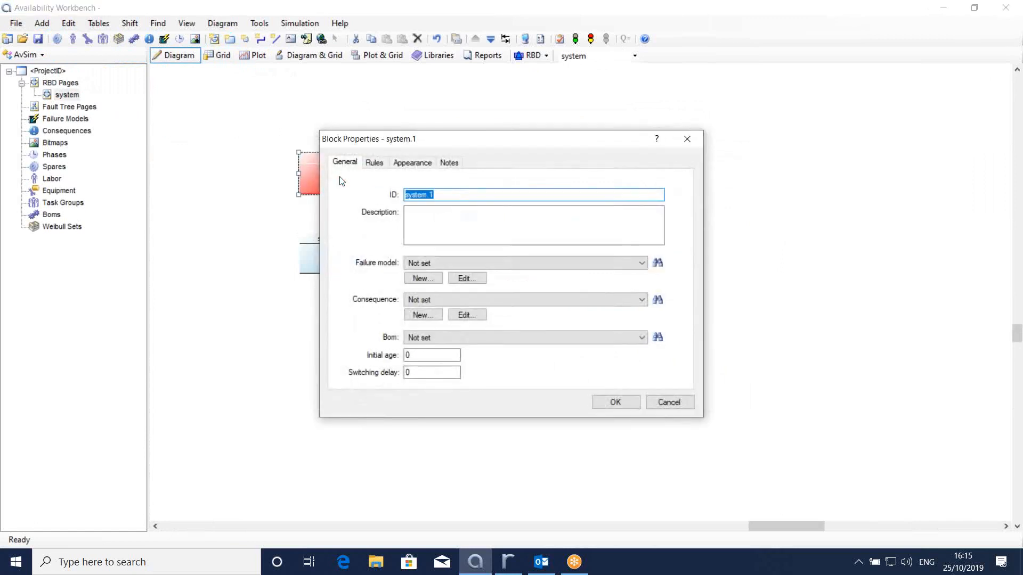
type("eqp1")
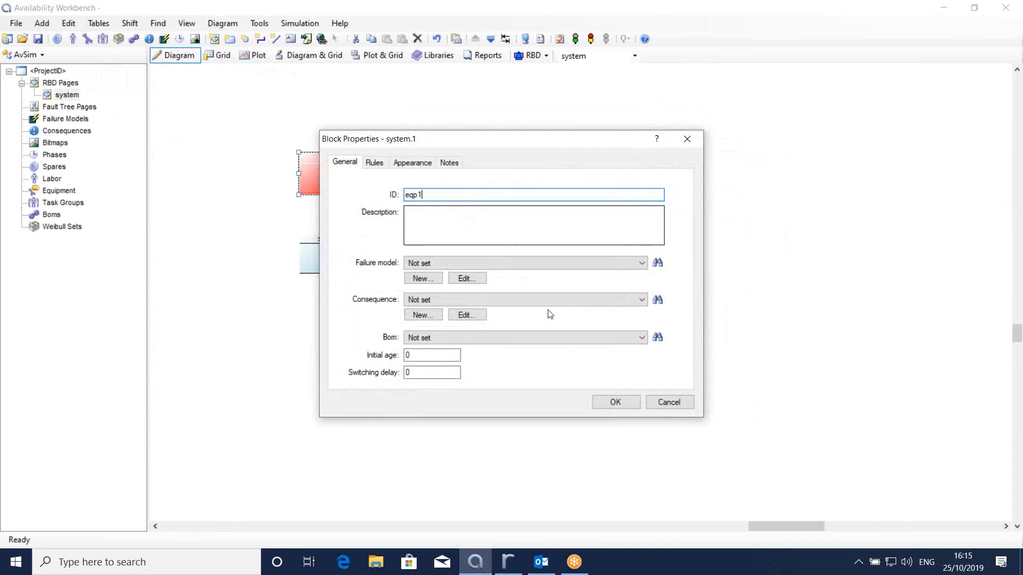
left_click(621, 407)
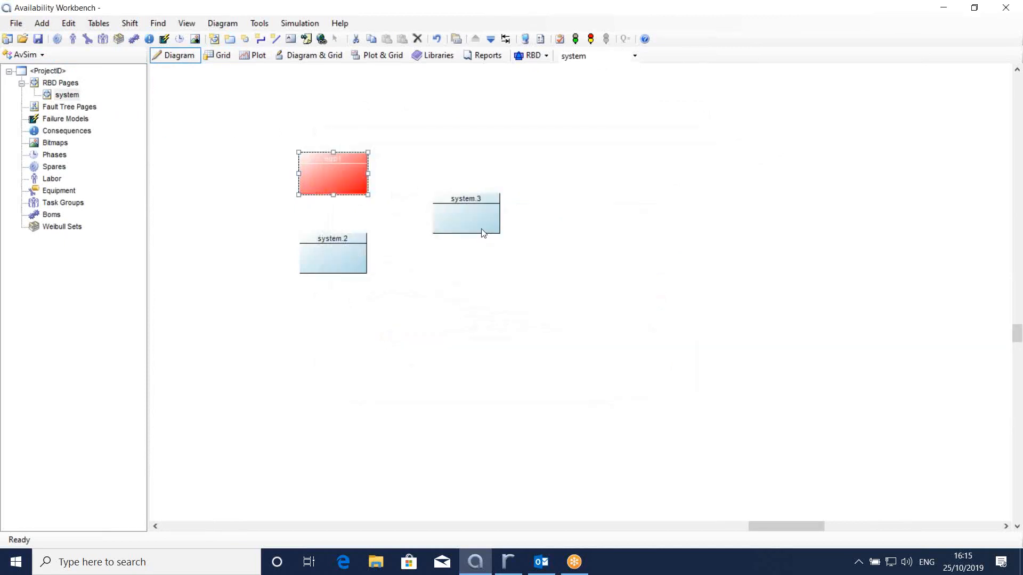
left_click(462, 121)
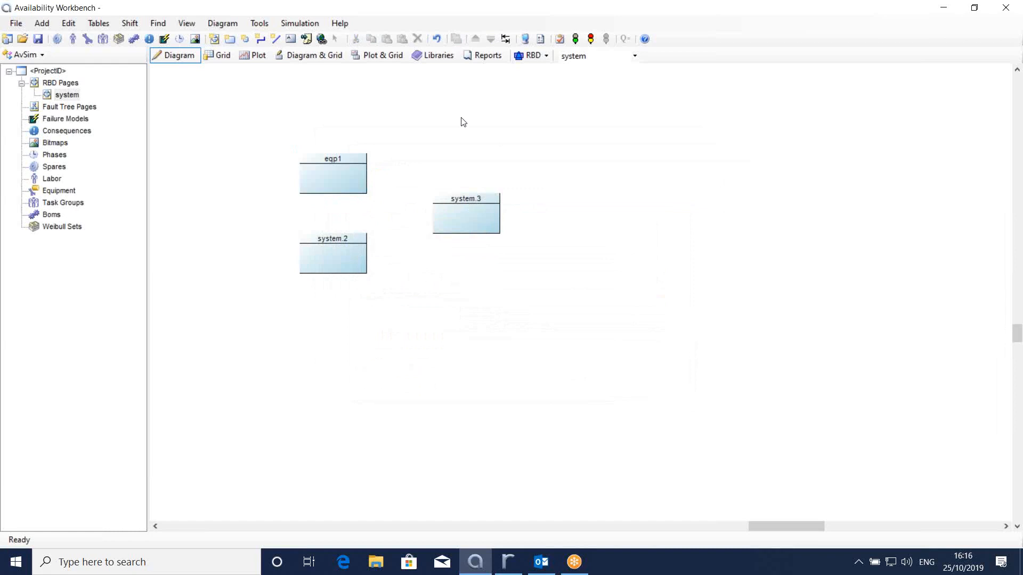
left_click(331, 178)
left_click(334, 240)
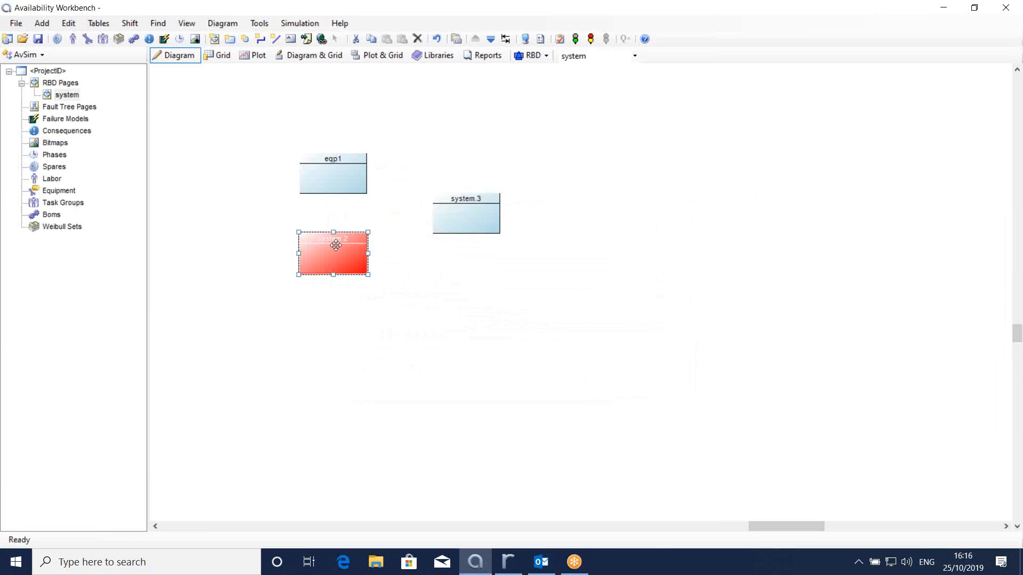
left_click(349, 123)
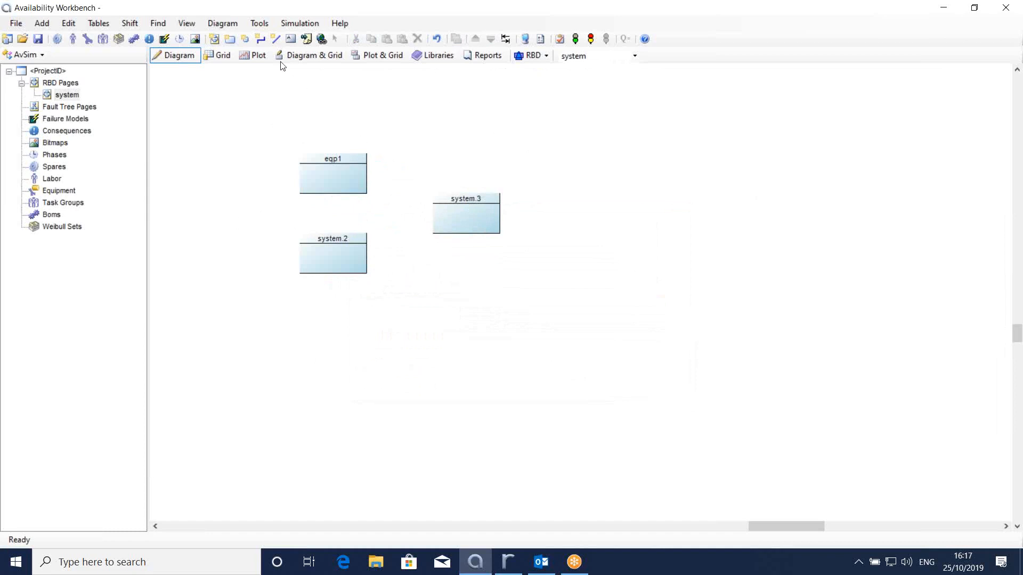
Add two nodes at mid-height, one before the stacked blocks and one between them and the system.3 block.
left_click(246, 40)
left_click(263, 209)
right_click(412, 121)
left_click(436, 130)
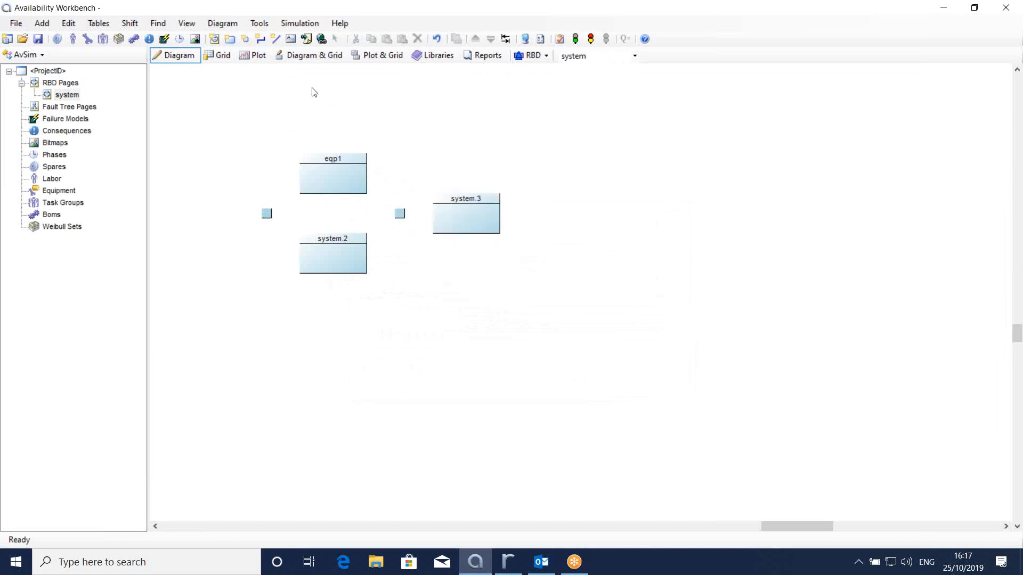
Connect the starting node to the eqp1 and system.2 blocks with horizontal/vertical connections.
left_click(260, 40)
left_click(266, 214)
left_click(332, 177)
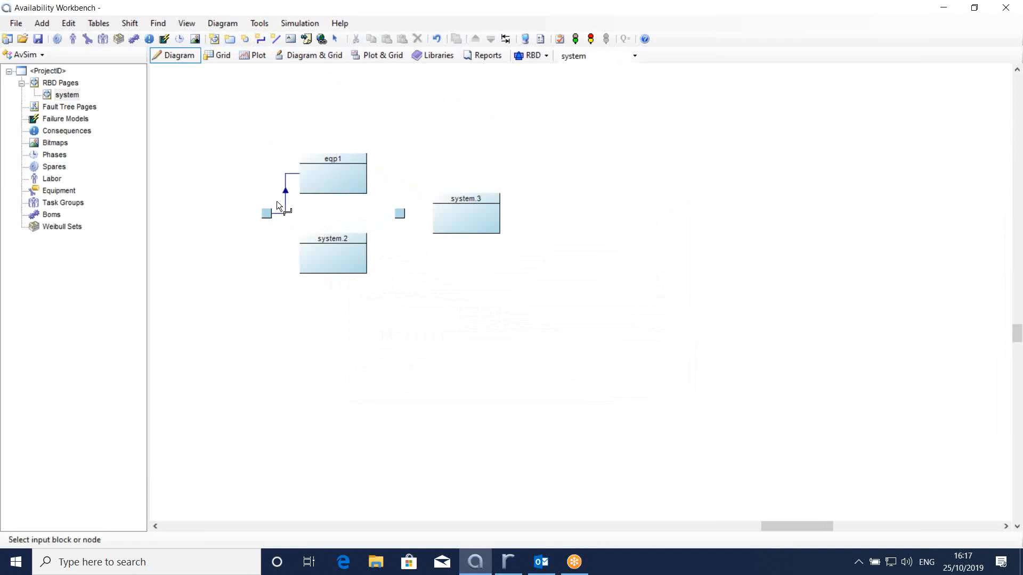
left_click(268, 215)
left_click(320, 247)
Connect system.2 and eqp1 to the second node, and link that node to the system.3 block.
left_click(337, 258)
left_click(401, 215)
left_click(358, 173)
left_click(400, 214)
left_click(400, 215)
left_click(434, 213)
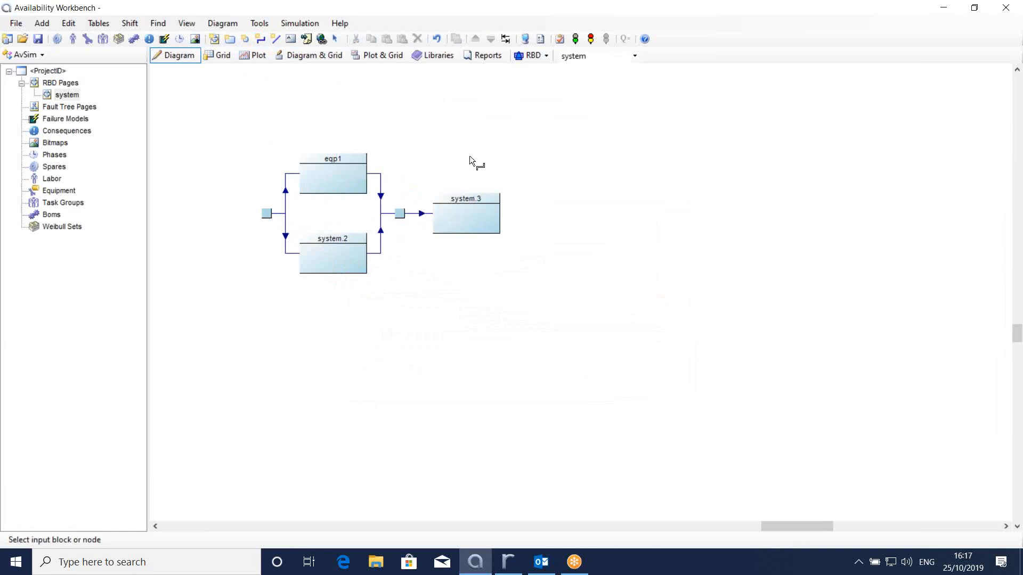
right_click(474, 142)
left_click(493, 154)
Examine the parallel section formed by eqp1 and system.2 and its series link to system.3.
left_click(267, 214)
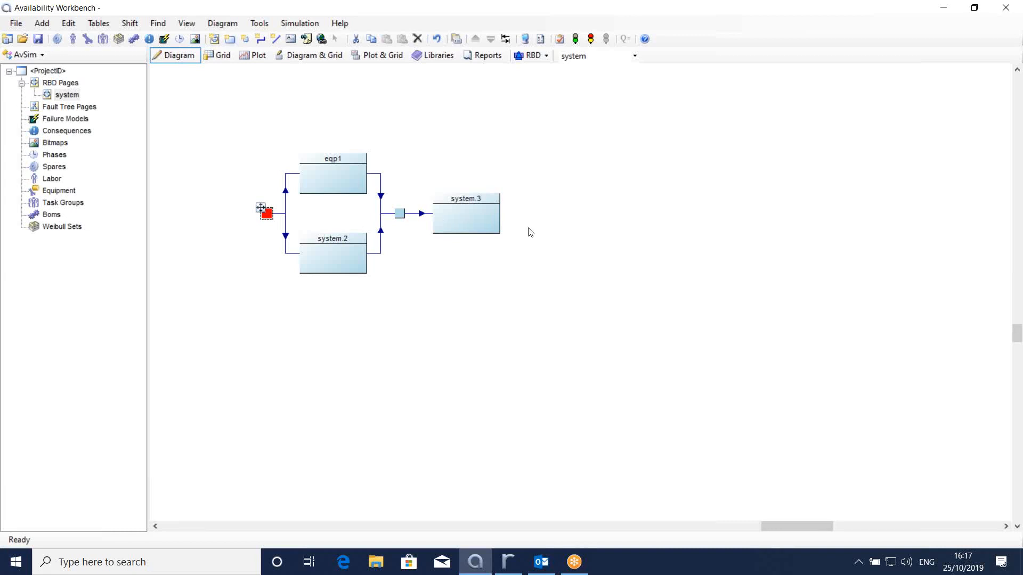
left_click_drag(280, 121, 381, 227)
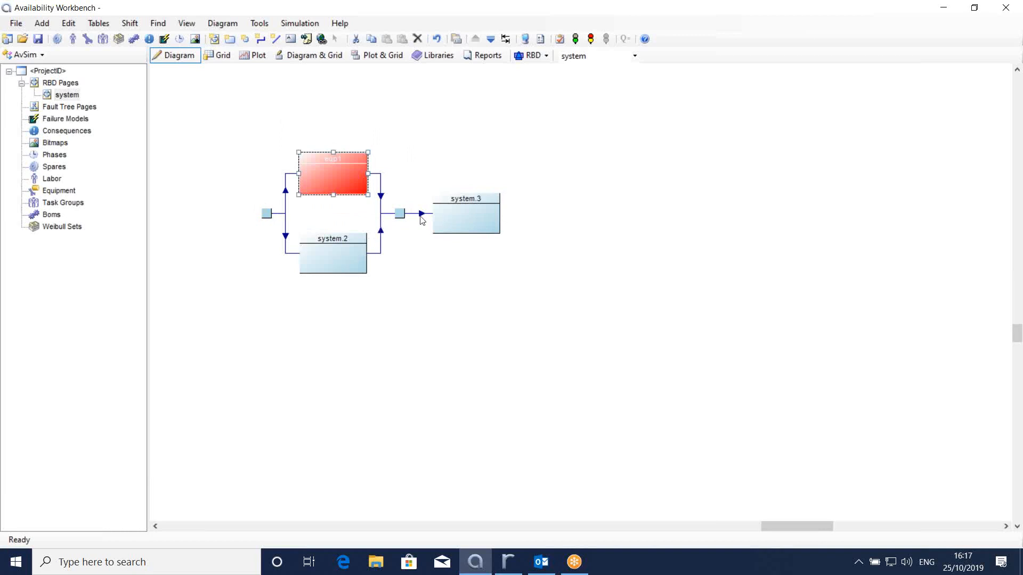
left_click(281, 121)
left_click_drag(281, 121, 392, 314)
double_click(414, 171)
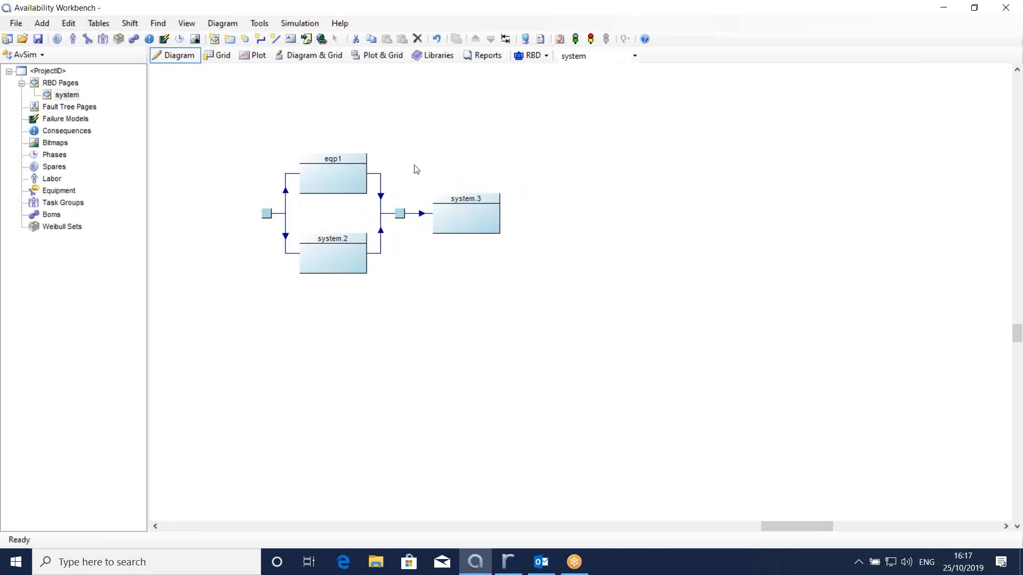
left_click(612, 248)
left_click_drag(418, 175, 504, 245)
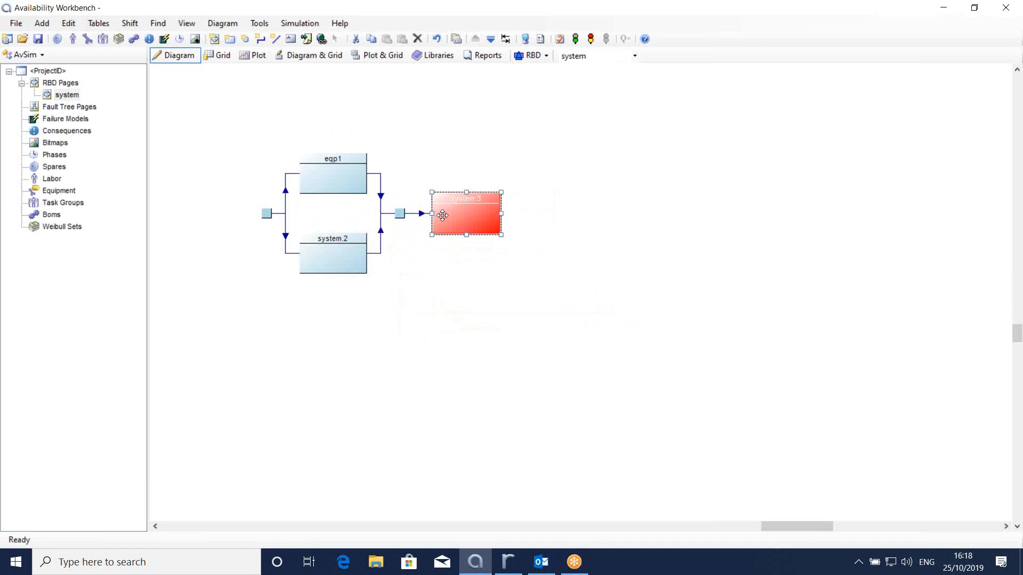
left_click_drag(261, 123, 403, 286)
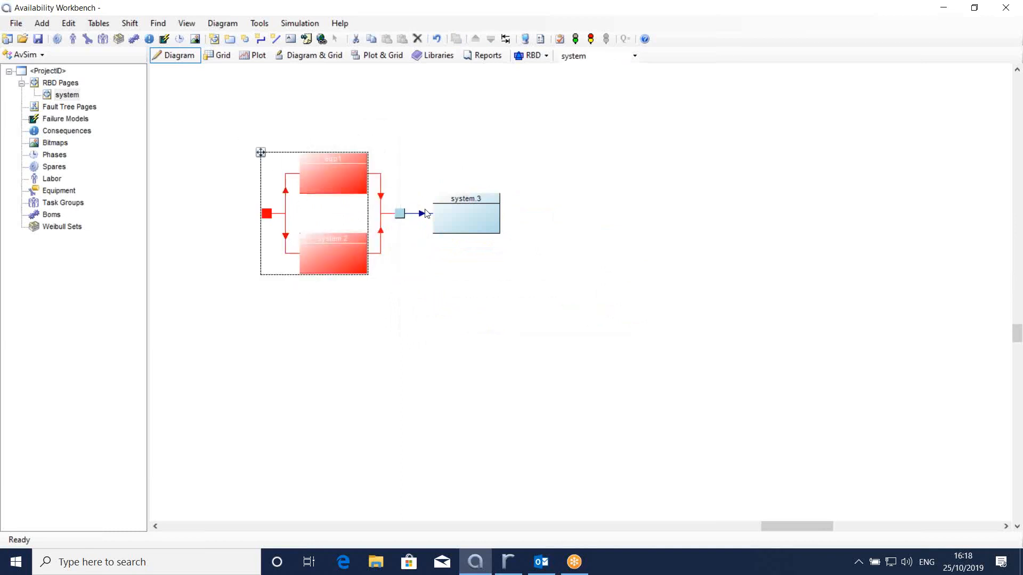
left_click(420, 170)
left_click_drag(397, 162, 557, 302)
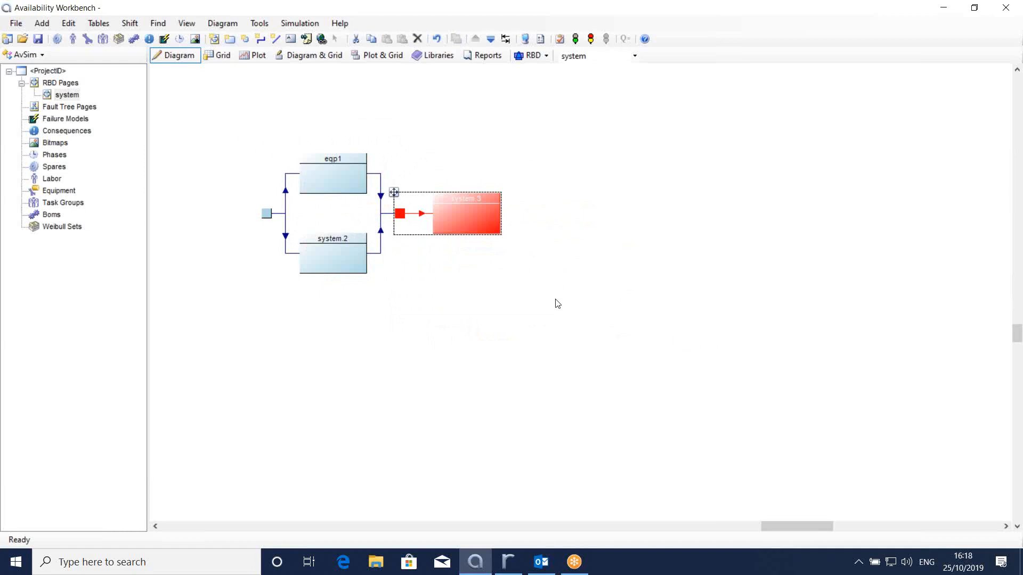
left_click(600, 211)
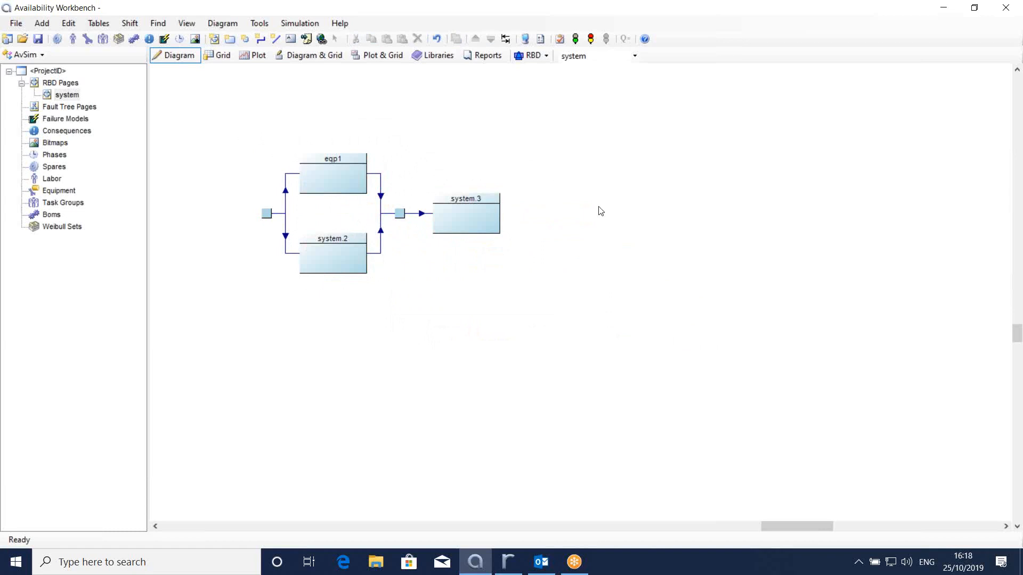
Go down to the page beneath the system.3 block and place three blocks there in a horizontal row.
left_click(469, 220)
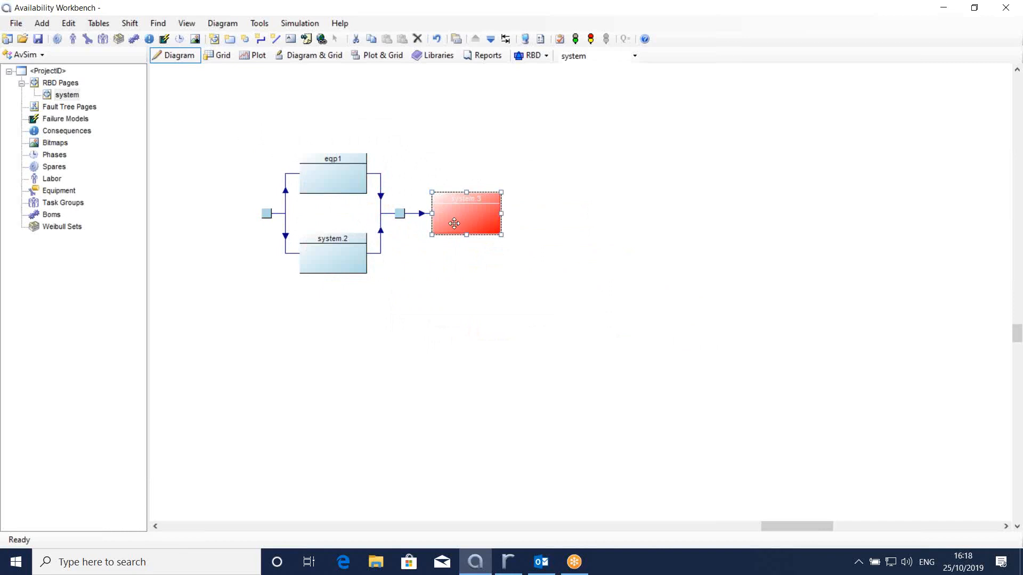
left_click(491, 40)
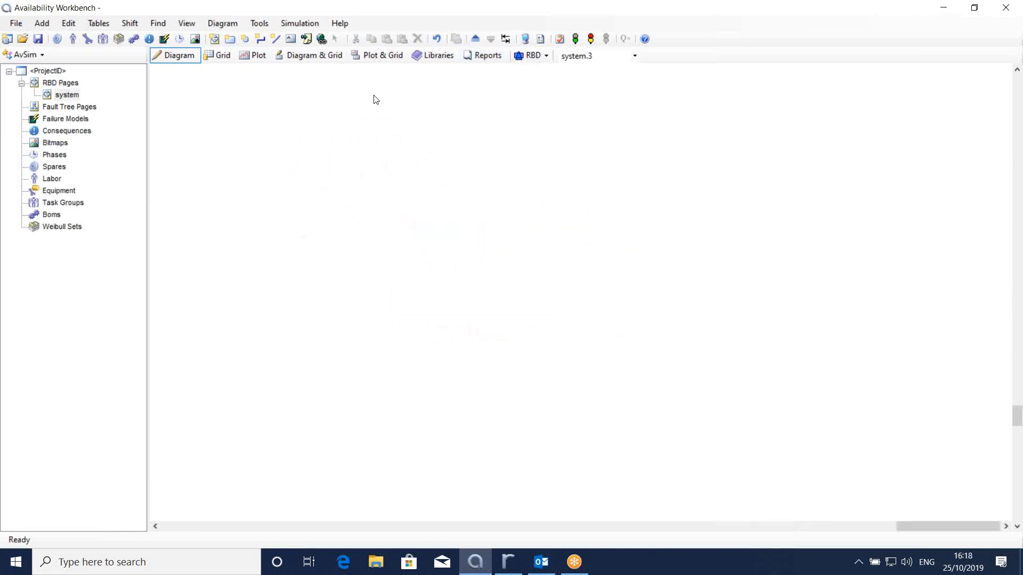
left_click(231, 40)
left_click(261, 221)
left_click(374, 228)
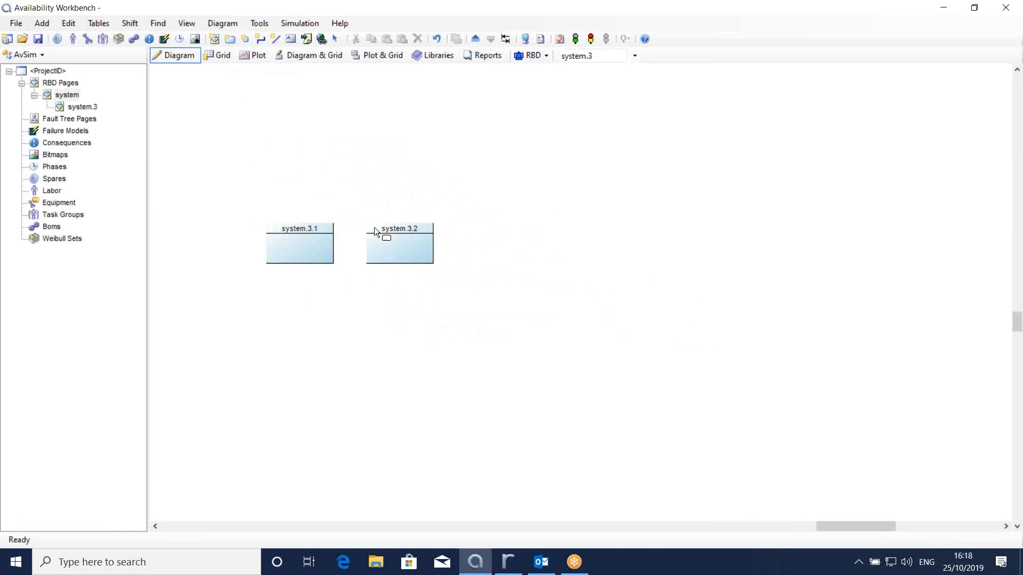
left_click(468, 229)
right_click(424, 130)
left_click(458, 140)
Connect system.3.1, system.3.2 and system.3.3 in series with horizontal/vertical connections.
left_click(261, 38)
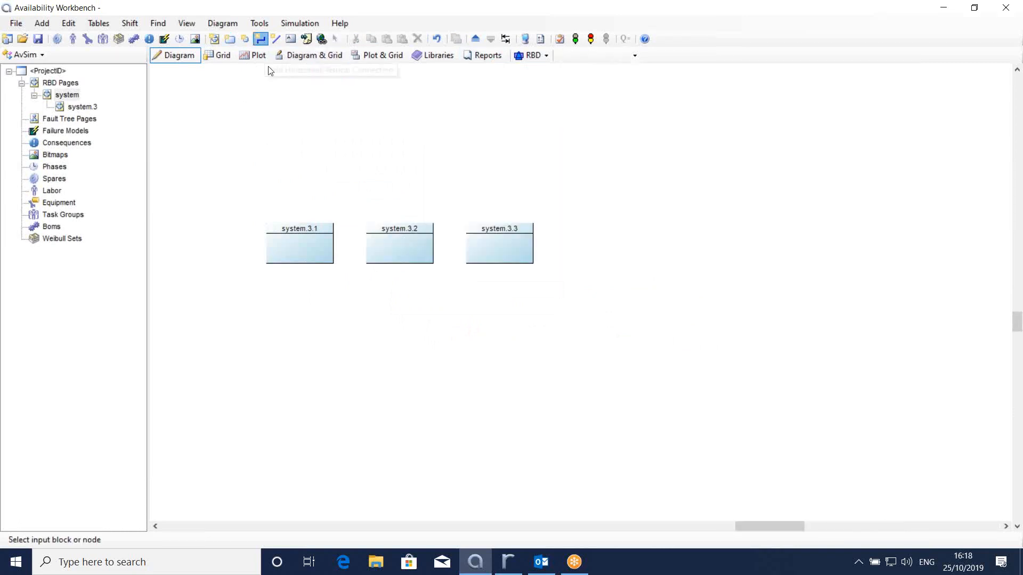
left_click(311, 234)
left_click(406, 246)
left_click(494, 254)
right_click(502, 177)
left_click(534, 189)
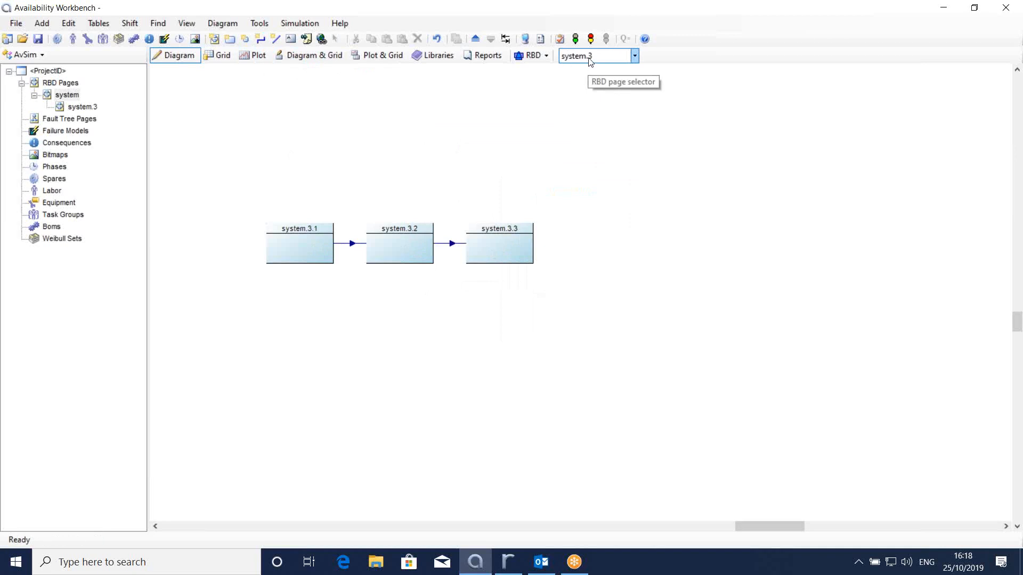
View the system page again and reopen the system.3 subsystem page from its block.
left_click(67, 96)
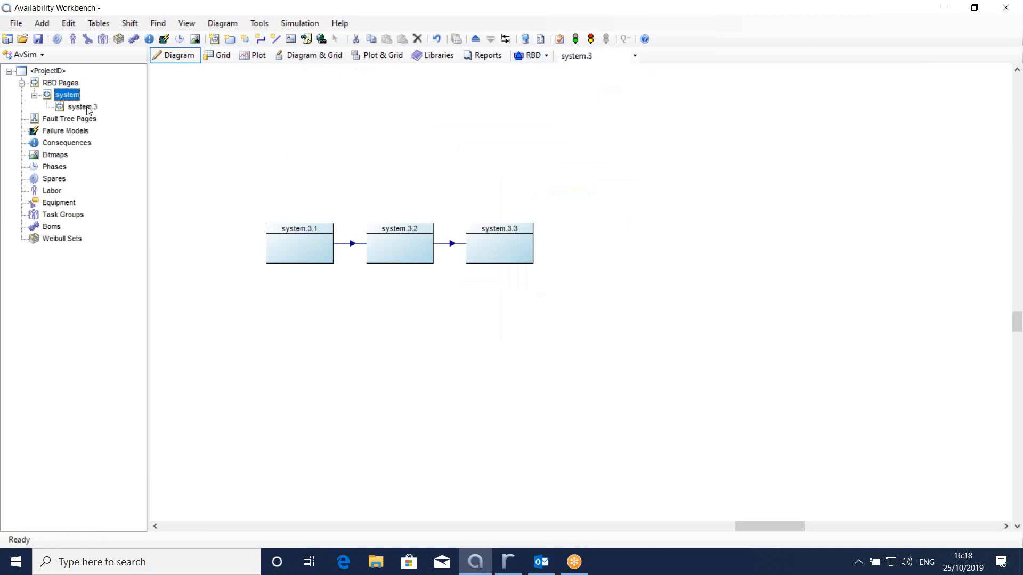
left_click(80, 108)
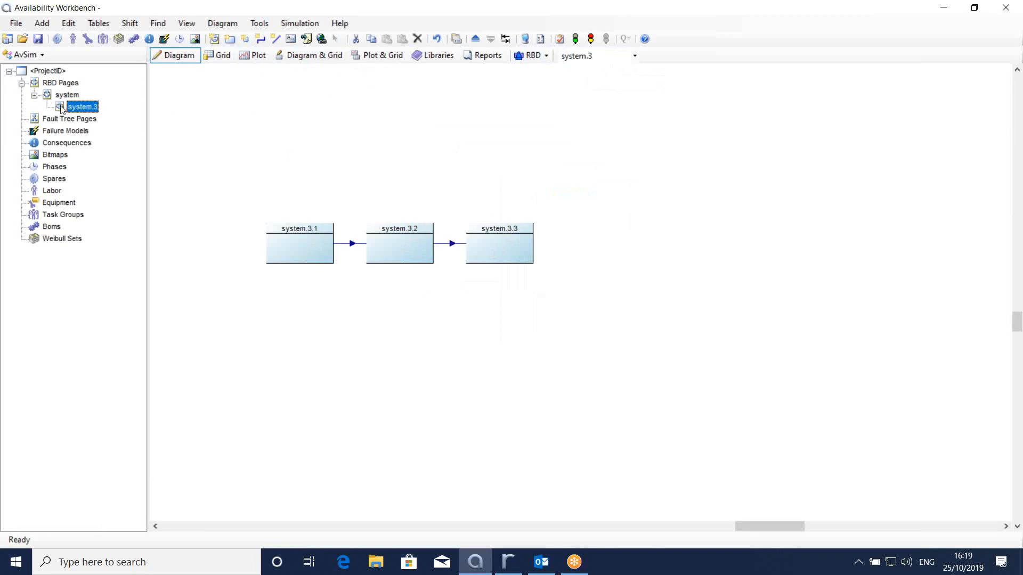
left_click(58, 96)
left_click(76, 108)
left_click(66, 95)
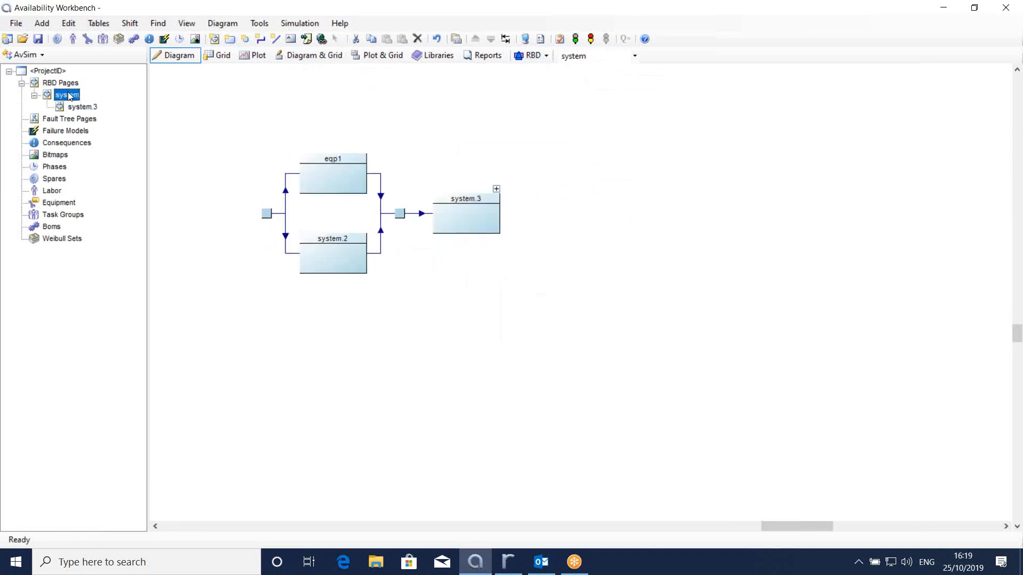
left_click(496, 190)
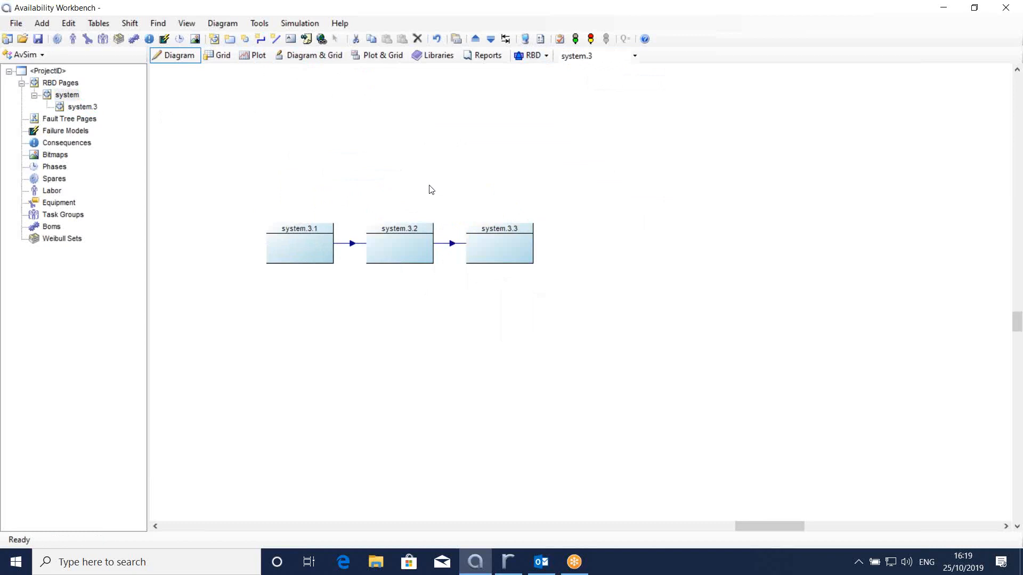
Return to the system page and start a new failure model.
left_click(83, 107)
left_click(67, 94)
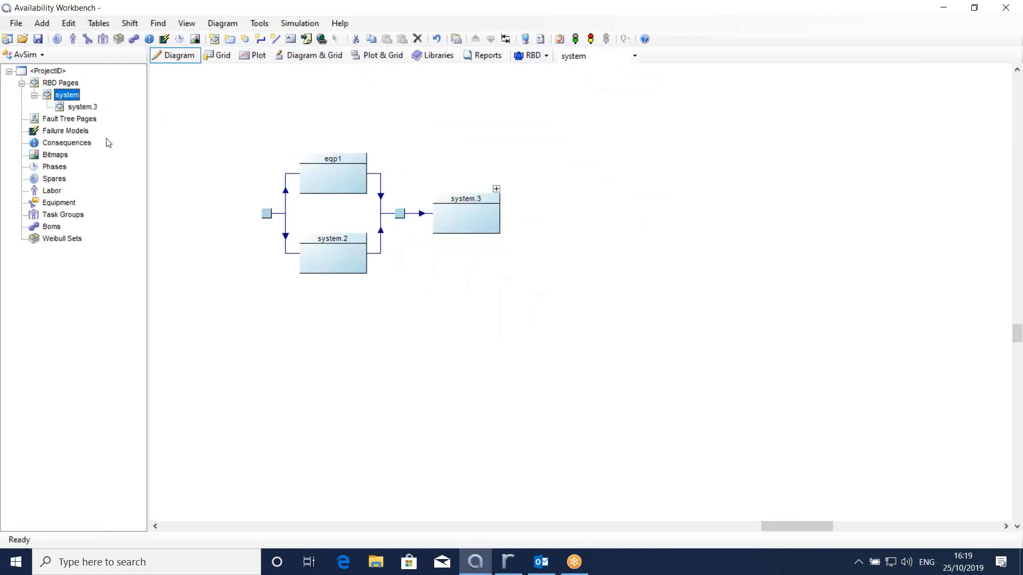
left_click(74, 131)
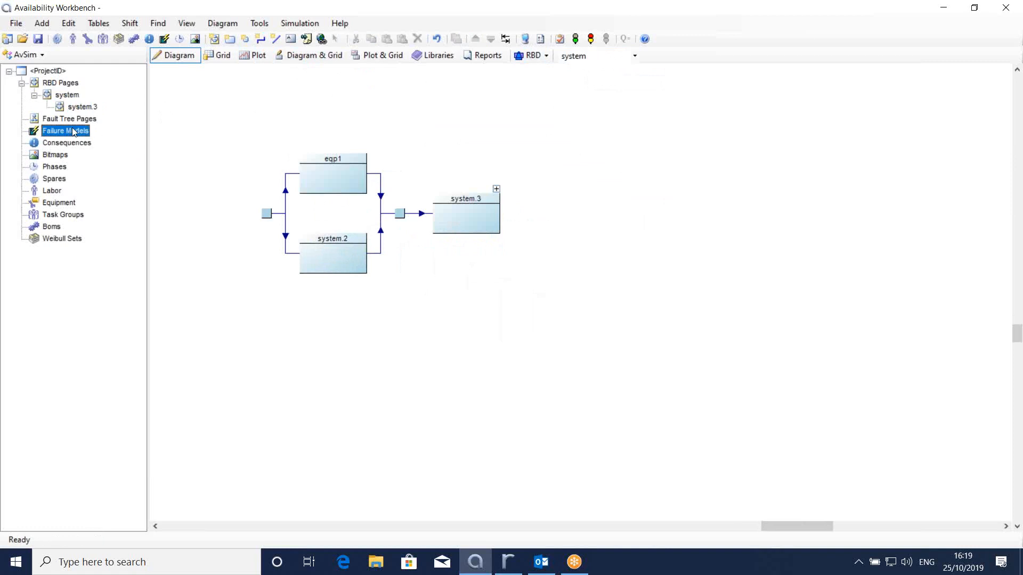
left_click(165, 41)
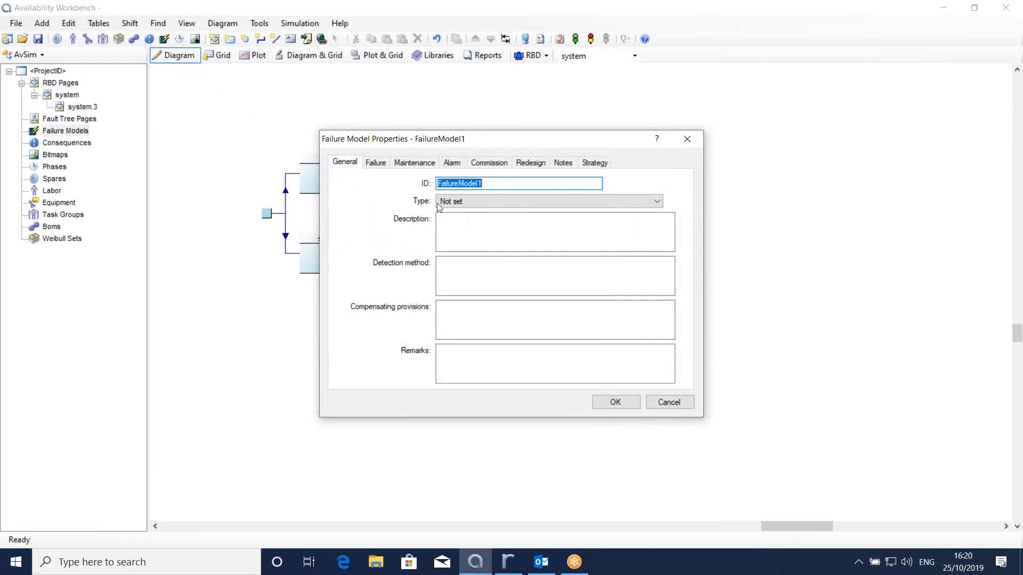
Review the new failure model's ID, mean time to failure and the available failure distribution types.
left_click_drag(495, 183, 419, 178)
left_click(379, 169)
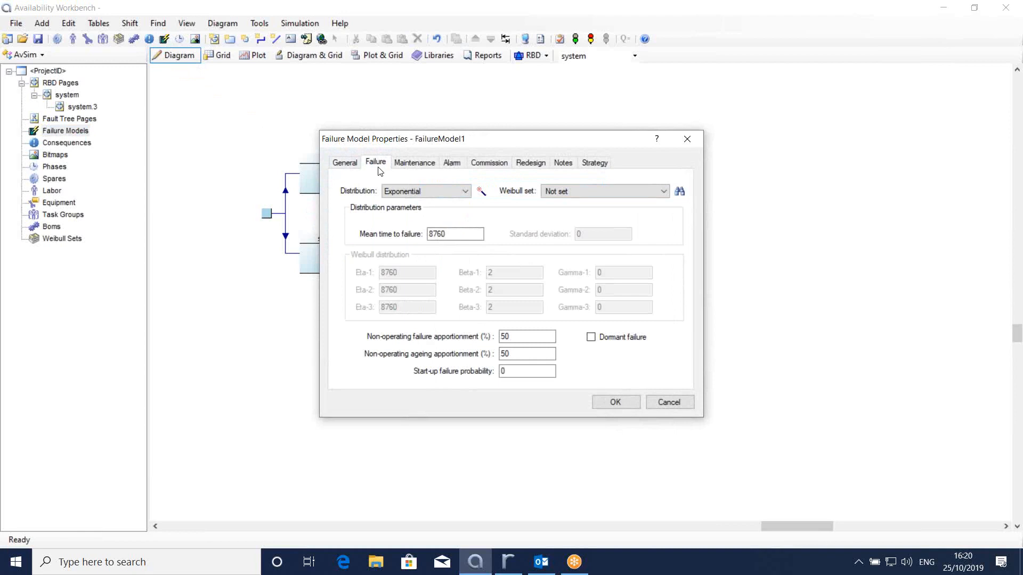
left_click_drag(469, 234, 404, 237)
left_click(466, 193)
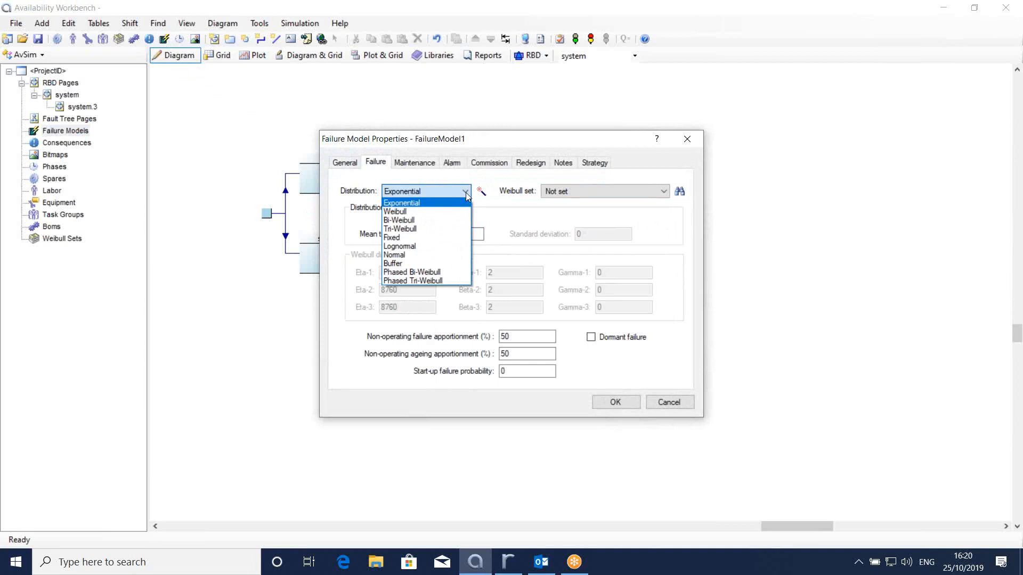
left_click(499, 208)
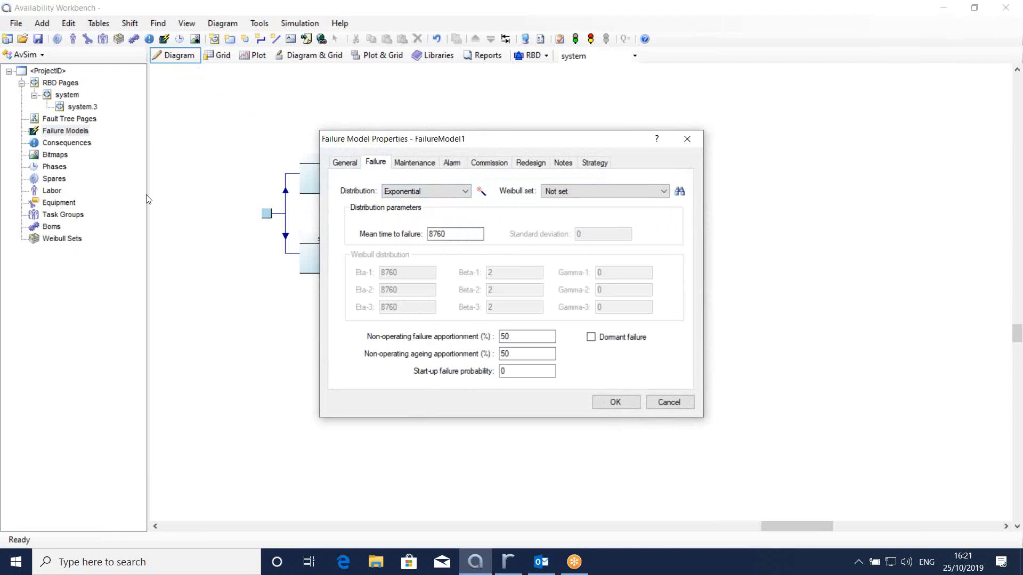
Examine the wear-out questions in the Failure Distribution Wizard by including the Wear-out characteristic, and dismiss the wizard without applying it.
left_click(484, 194)
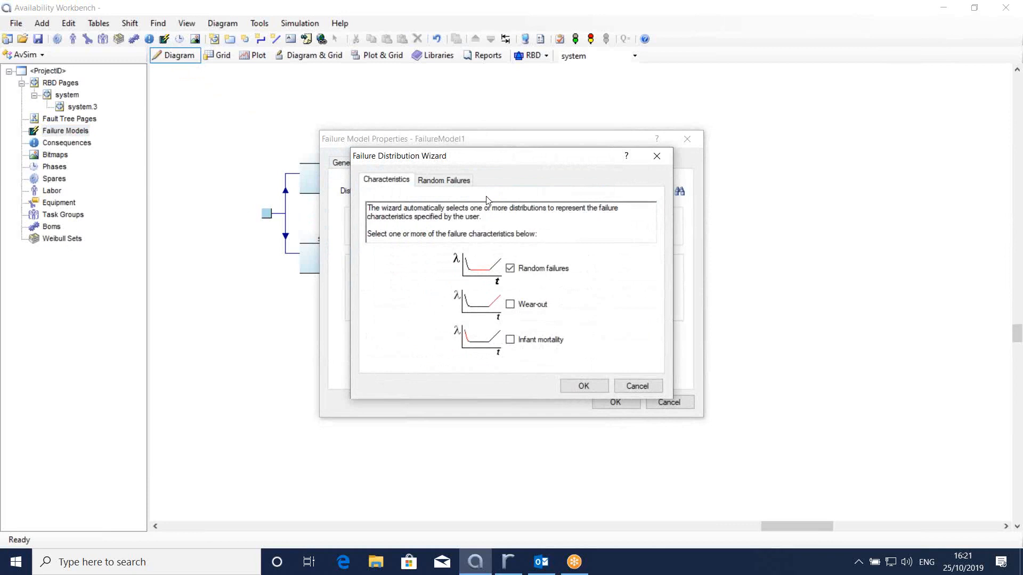
left_click(511, 304)
left_click(494, 181)
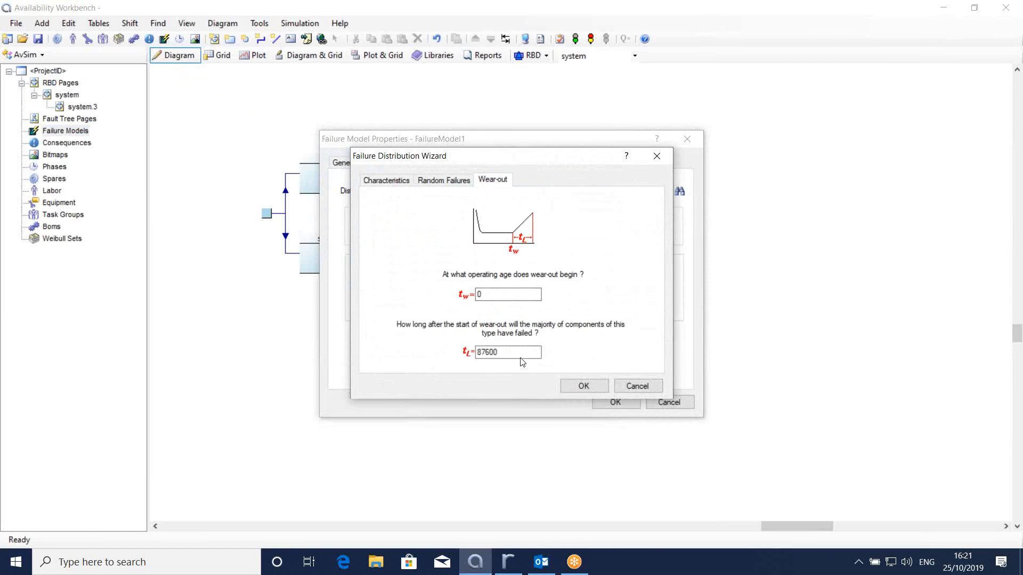
left_click(655, 161)
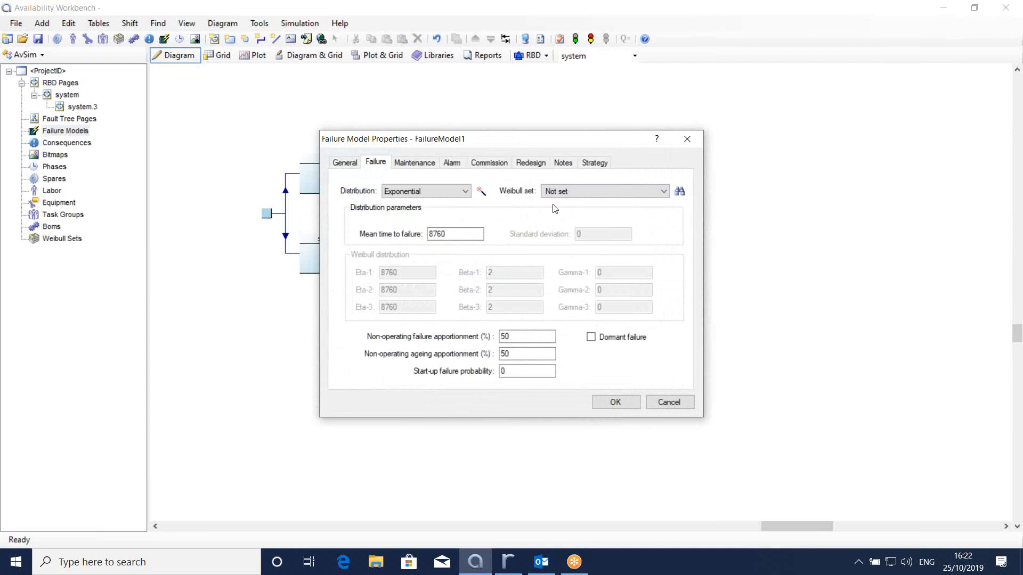
Set the task duration of the failure model's corrective maintenance task CM1 to 6.
left_click(400, 163)
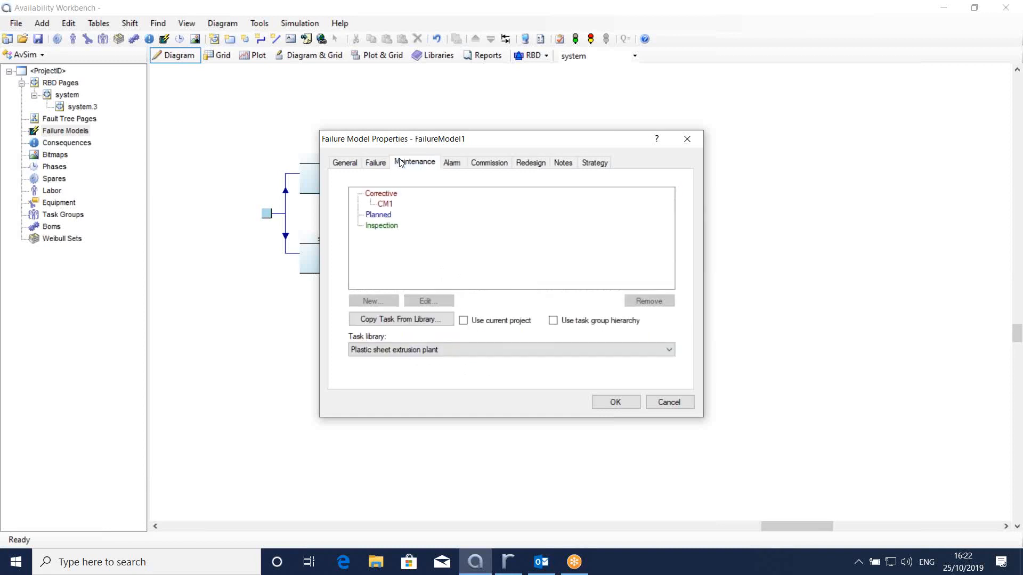
double_click(391, 207)
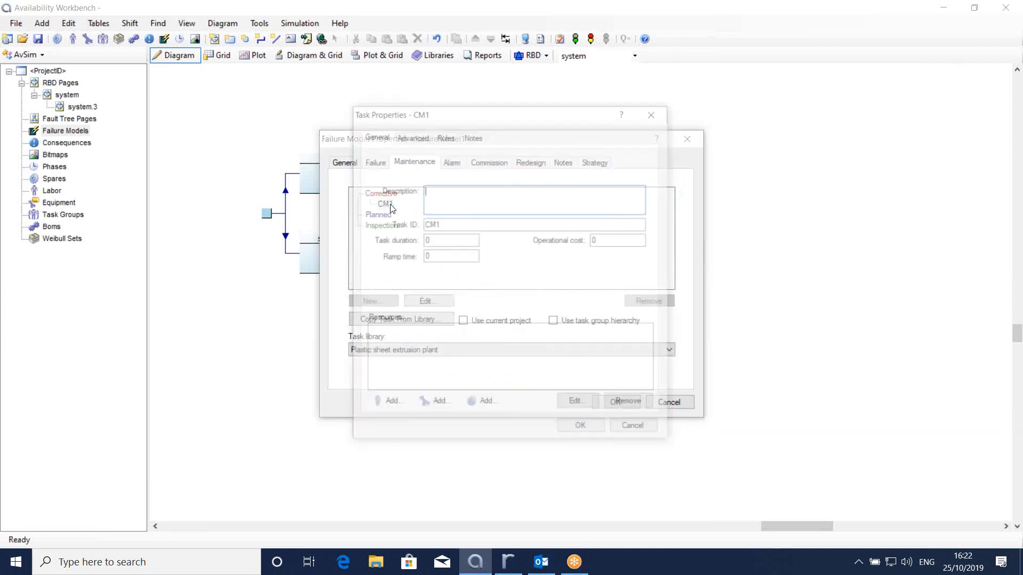
double_click(436, 241)
type("6")
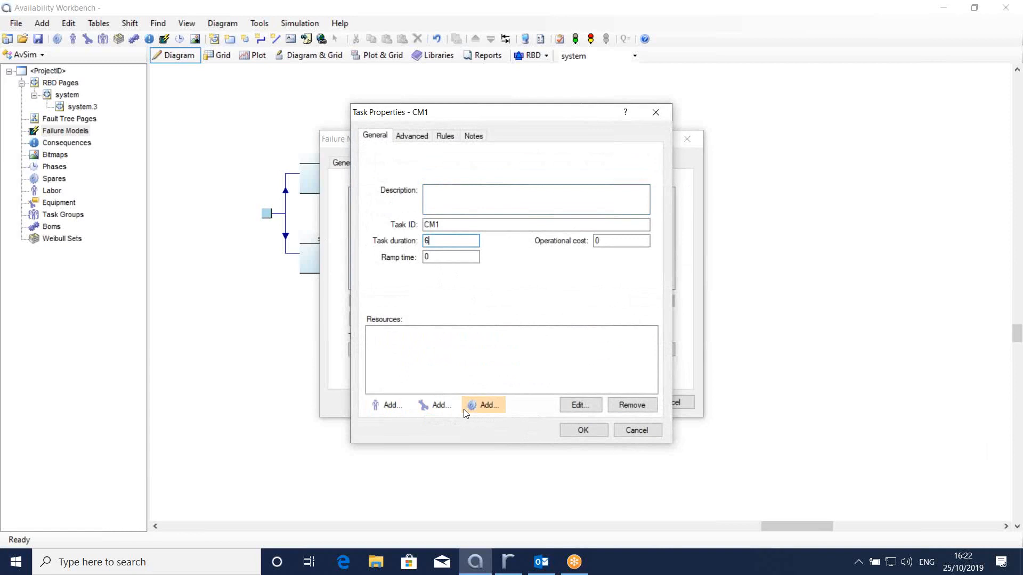
Look at the properties of a new labor resource for the corrective task and close them without adding it.
left_click(382, 405)
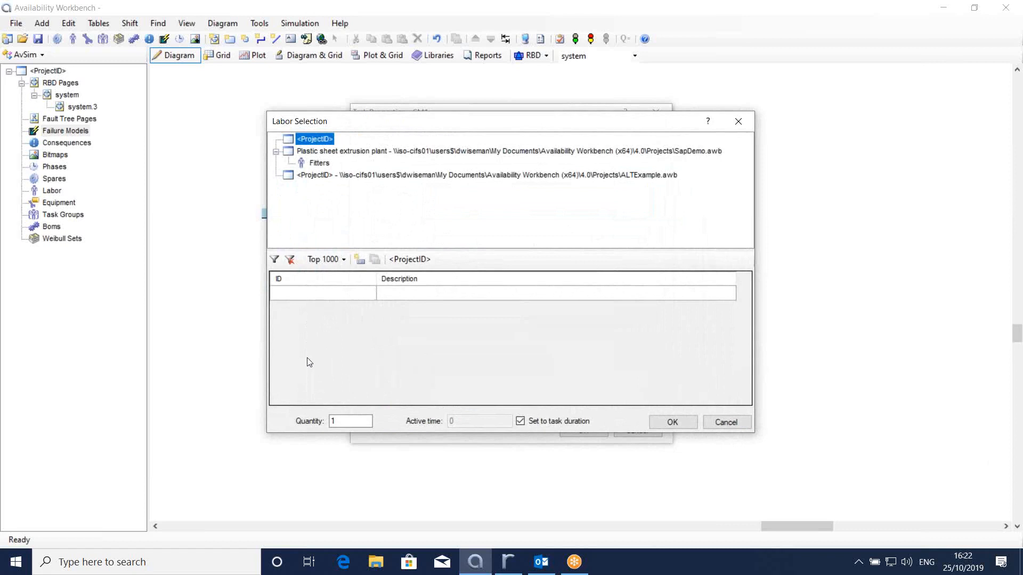
left_click(364, 261)
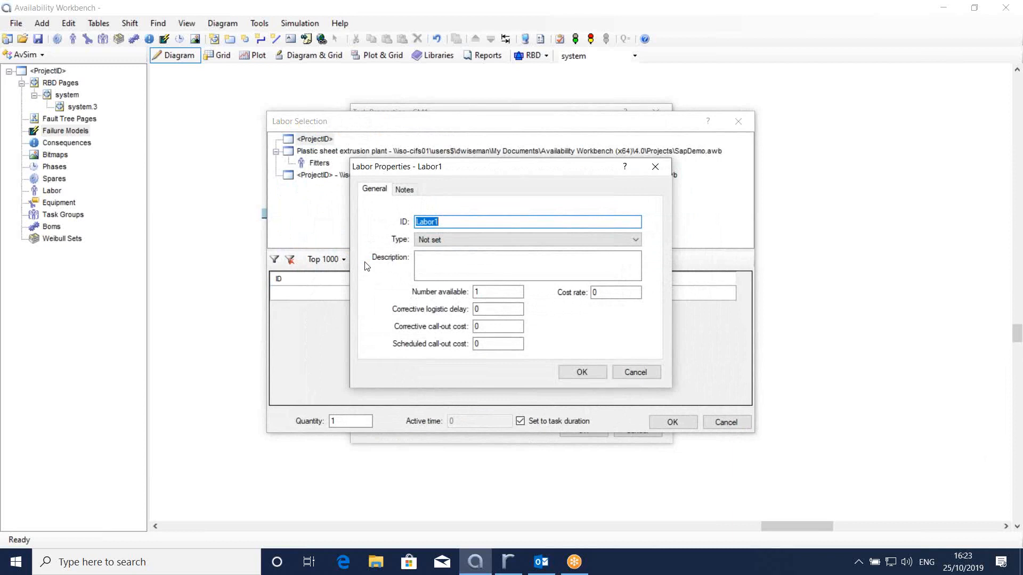
left_click(655, 166)
left_click(738, 121)
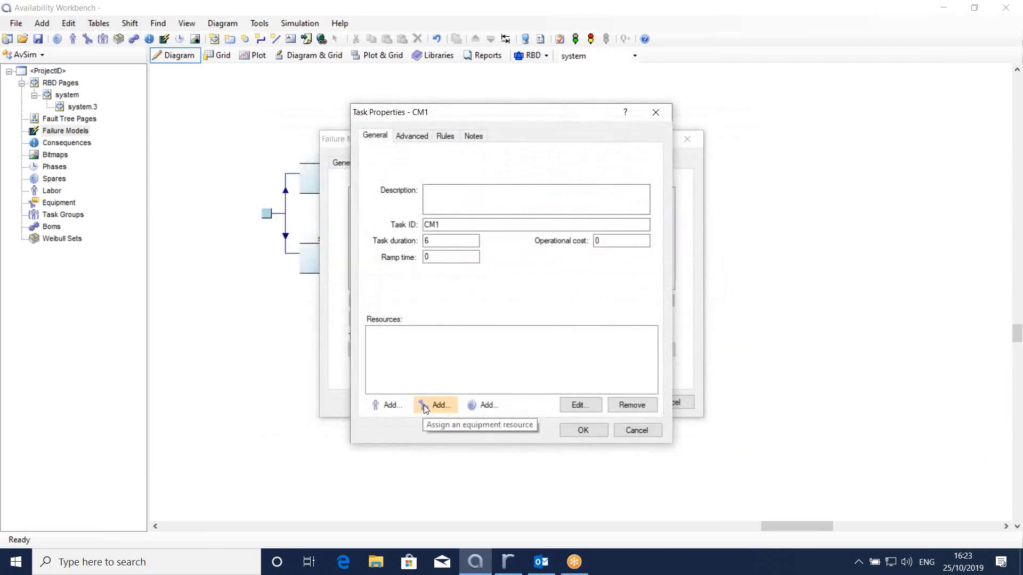
Examine the Level 1, Level 2 and Level 3 storage settings of a new spare, closing it without assigning a spare.
left_click(475, 407)
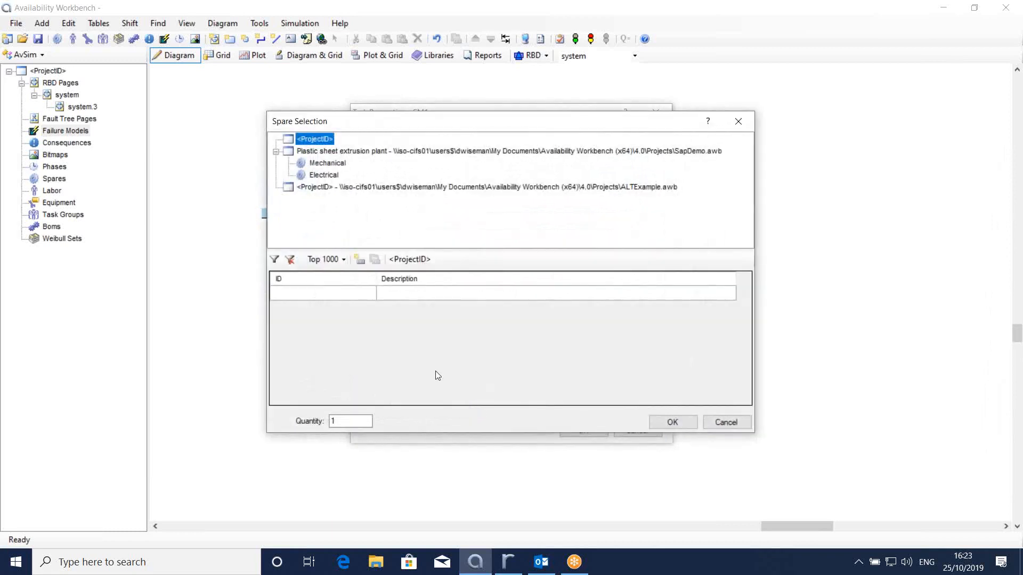
left_click(359, 260)
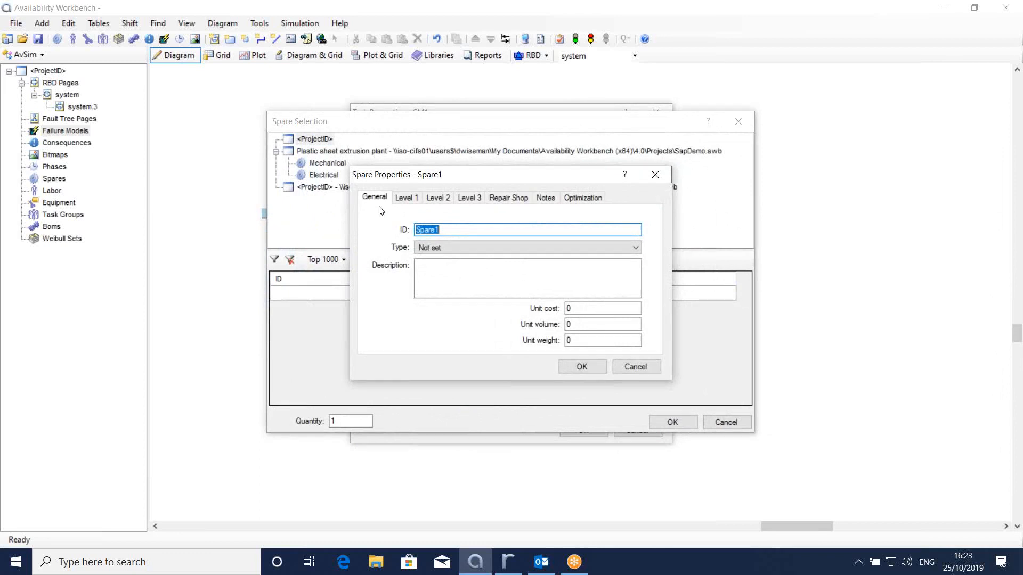
left_click(405, 198)
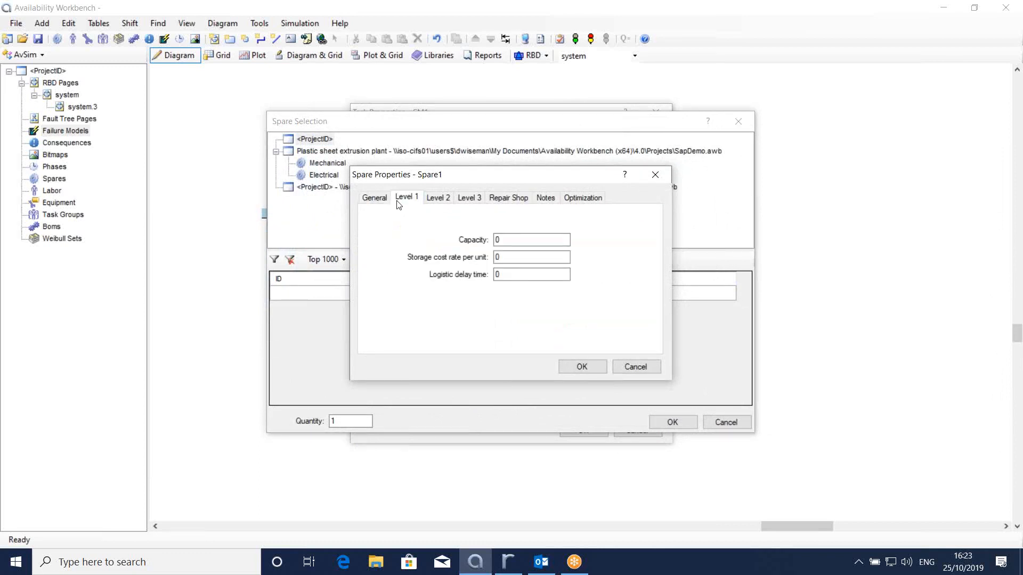
left_click(448, 200)
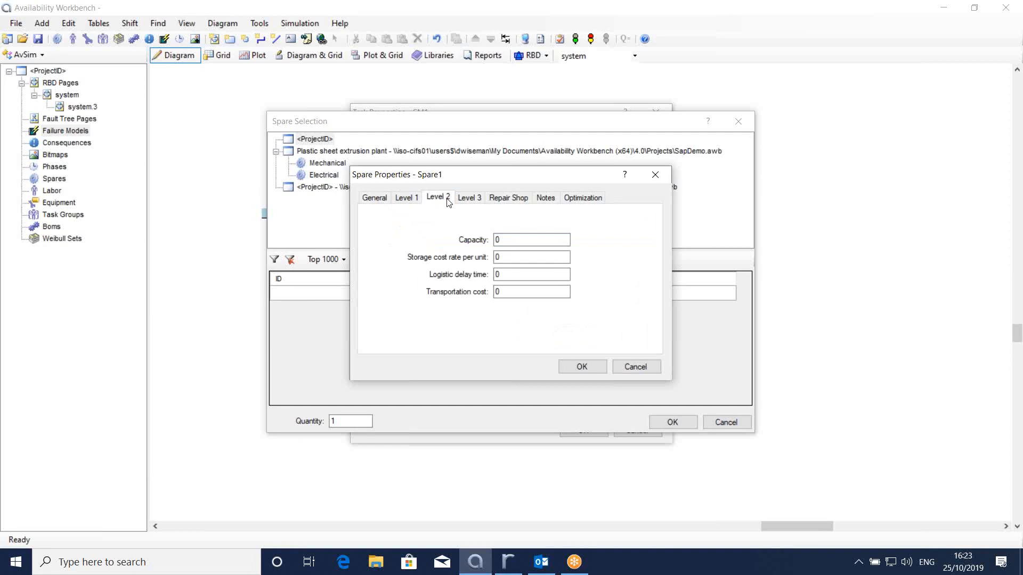
left_click(470, 201)
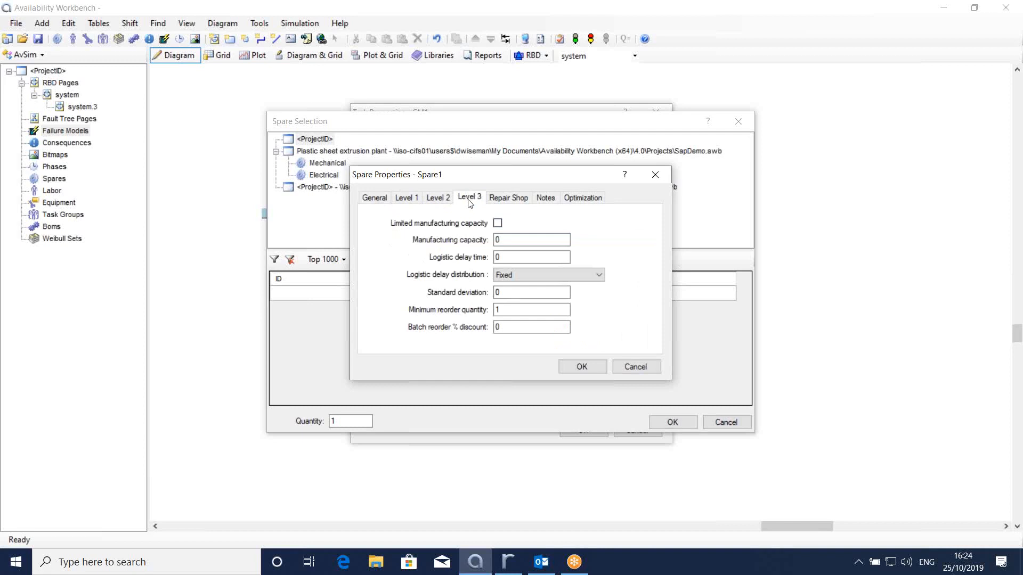
left_click(655, 174)
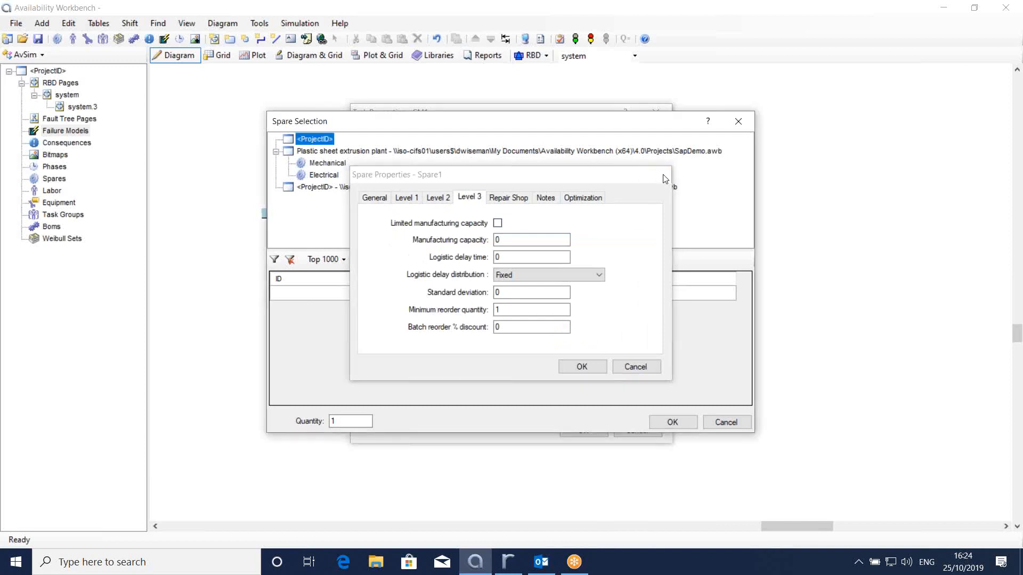
left_click(739, 123)
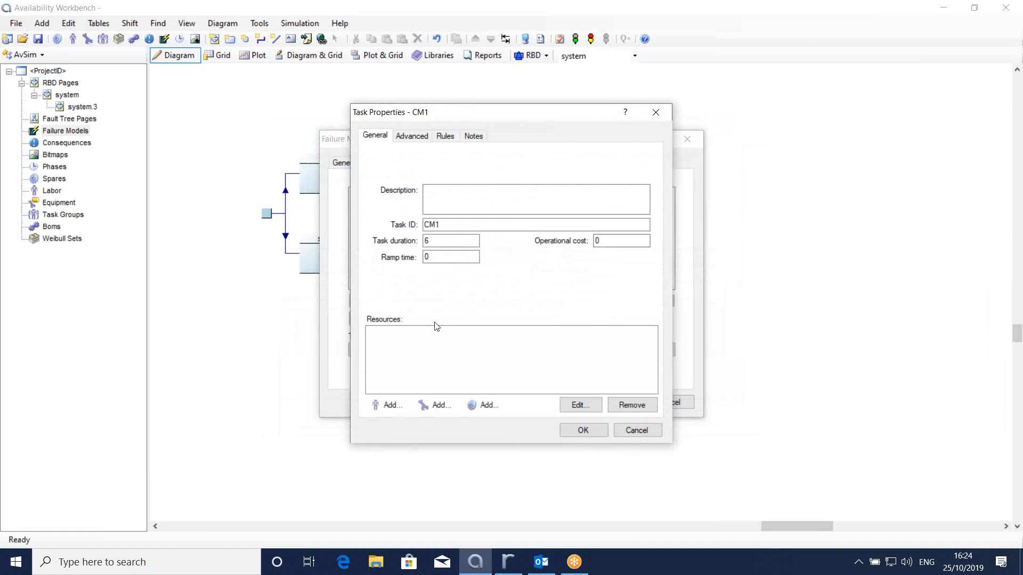
Accept the CM1 task and add a planned maintenance task with an interval of 730 and a task duration of 2.
left_click(582, 430)
left_click(385, 219)
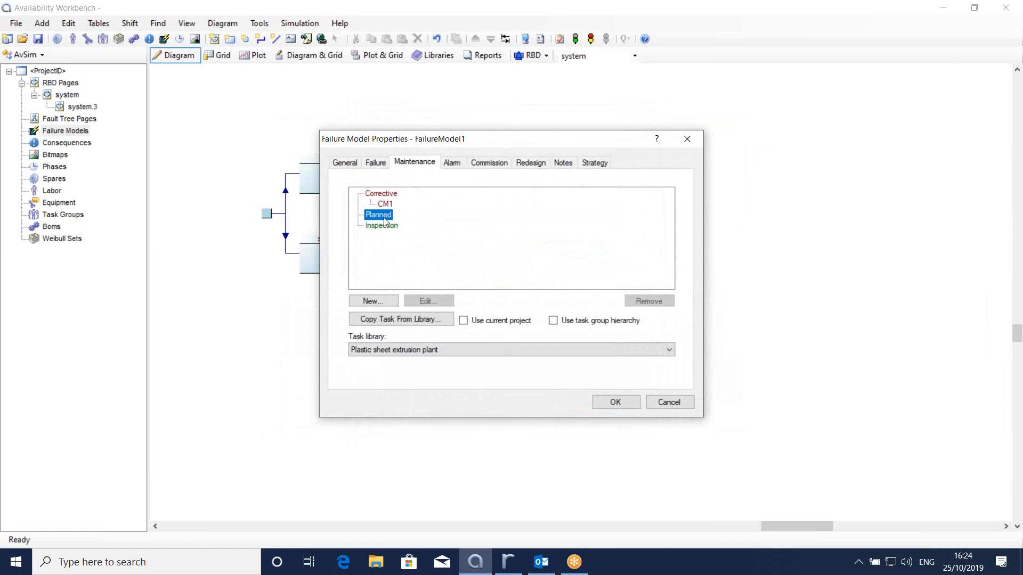
left_click(381, 304)
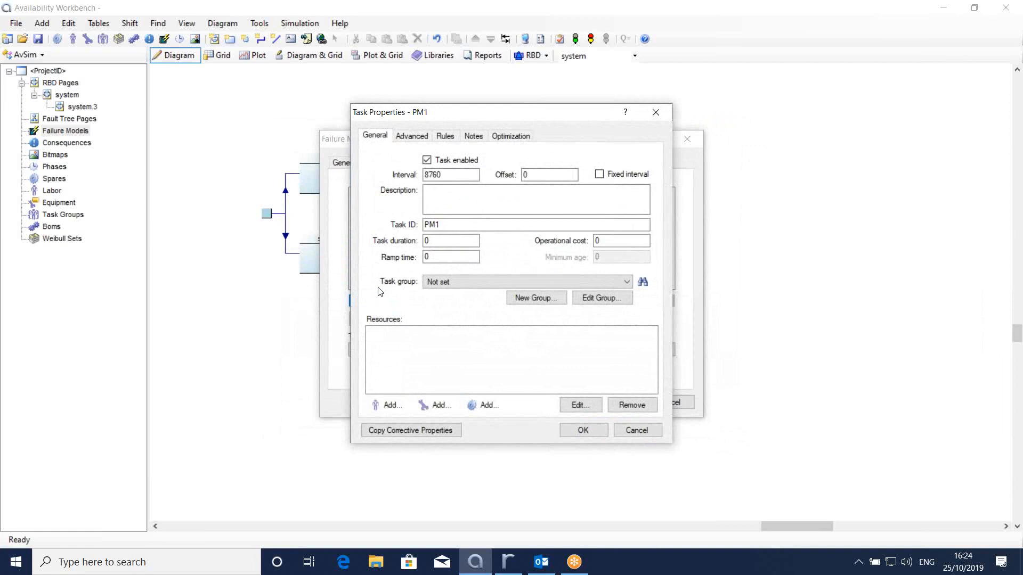
left_click_drag(443, 175, 408, 174)
type("730")
key("Tab")
key("Tab")
key("Tab")
type("2")
left_click(575, 429)
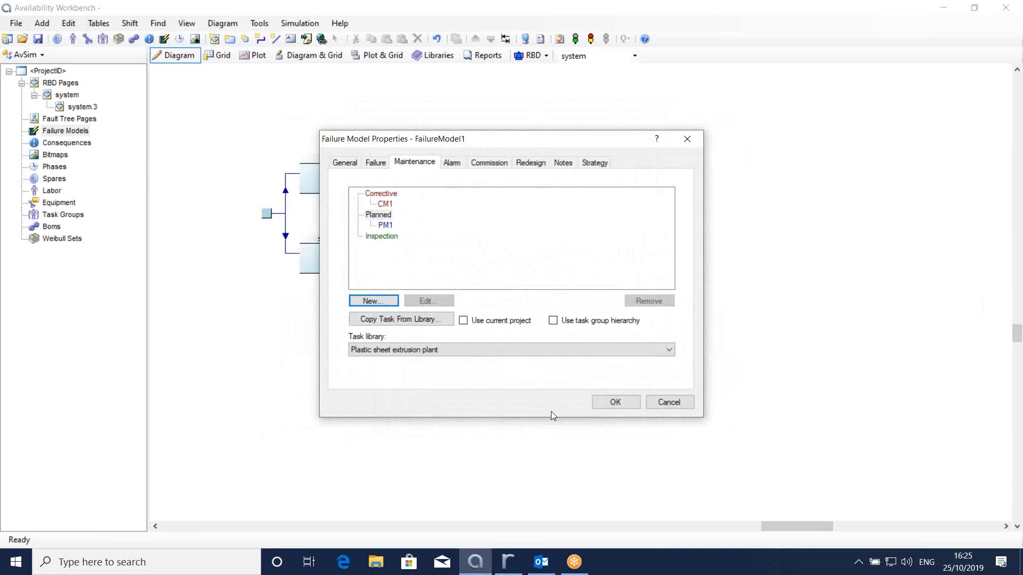
View the general and predictive data settings of a new inspection task, and cancel it.
left_click(378, 235)
left_click(390, 302)
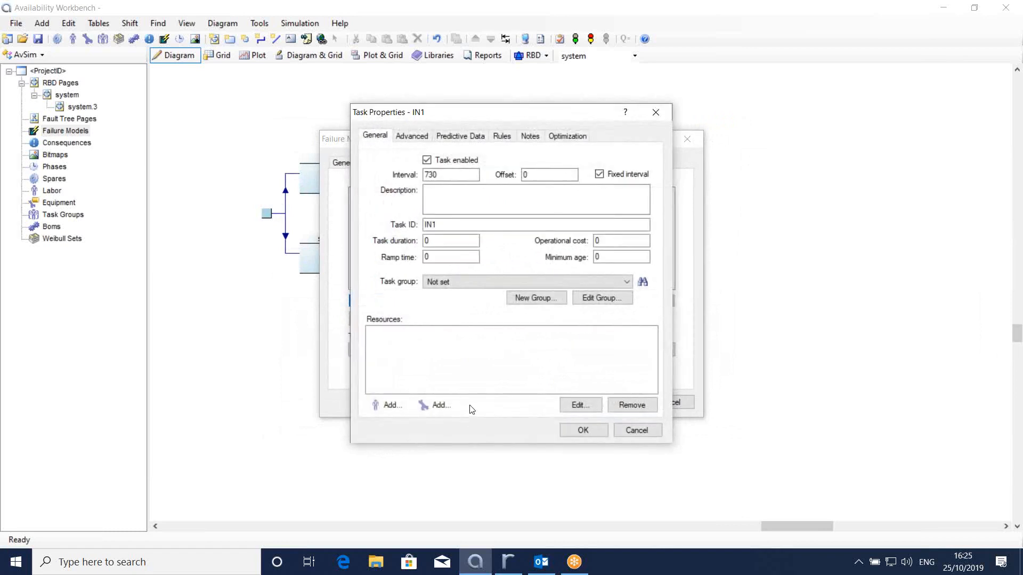
left_click(469, 137)
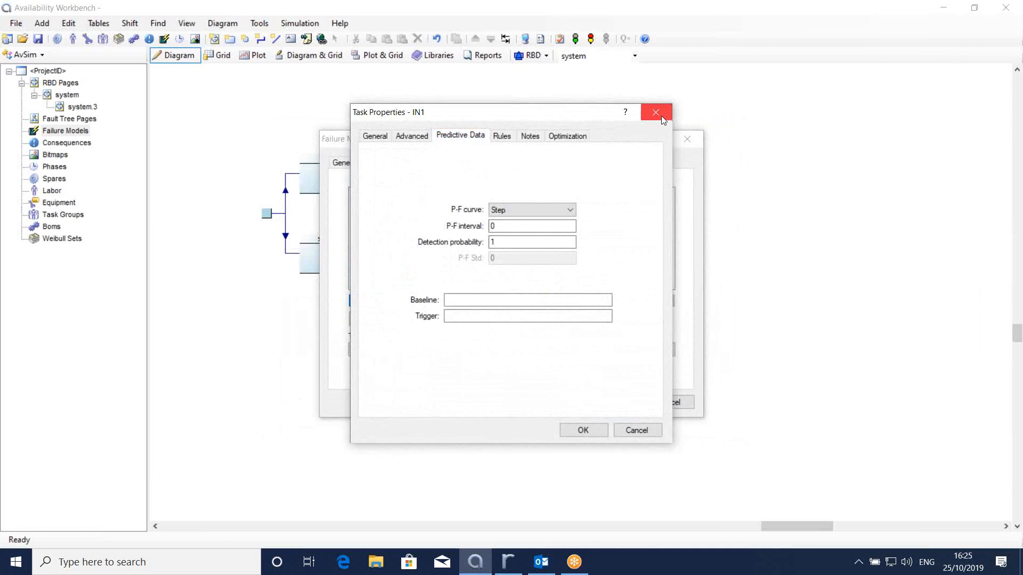
left_click(650, 429)
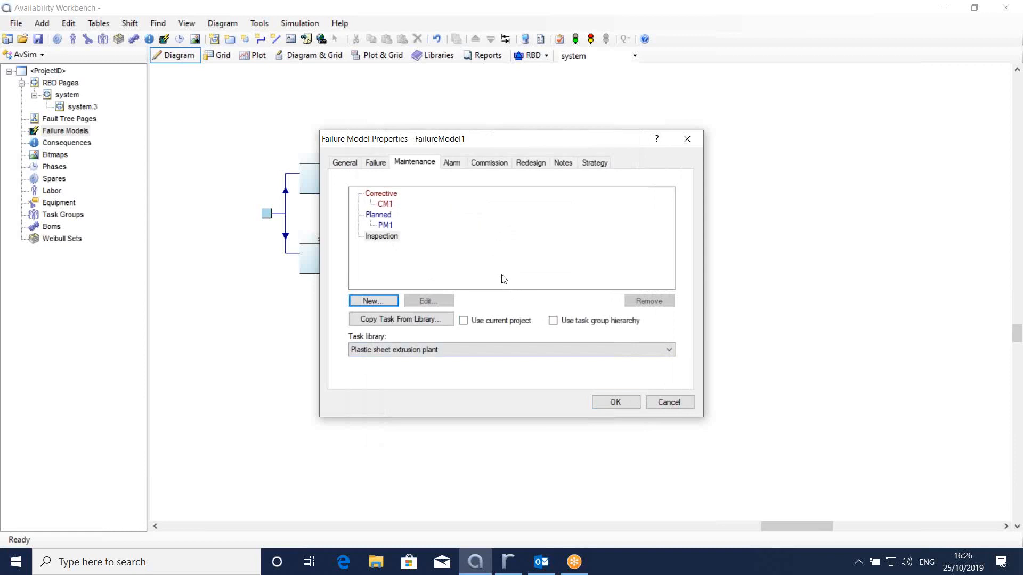
Review the failure model's Alarm, Commission and Redesign settings and save the failure model.
left_click(452, 165)
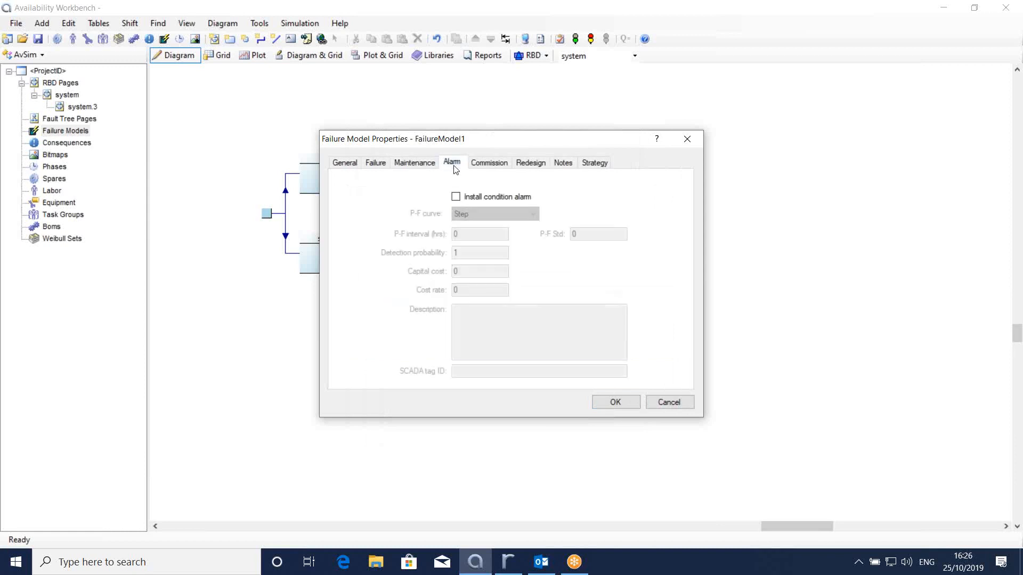
left_click(489, 165)
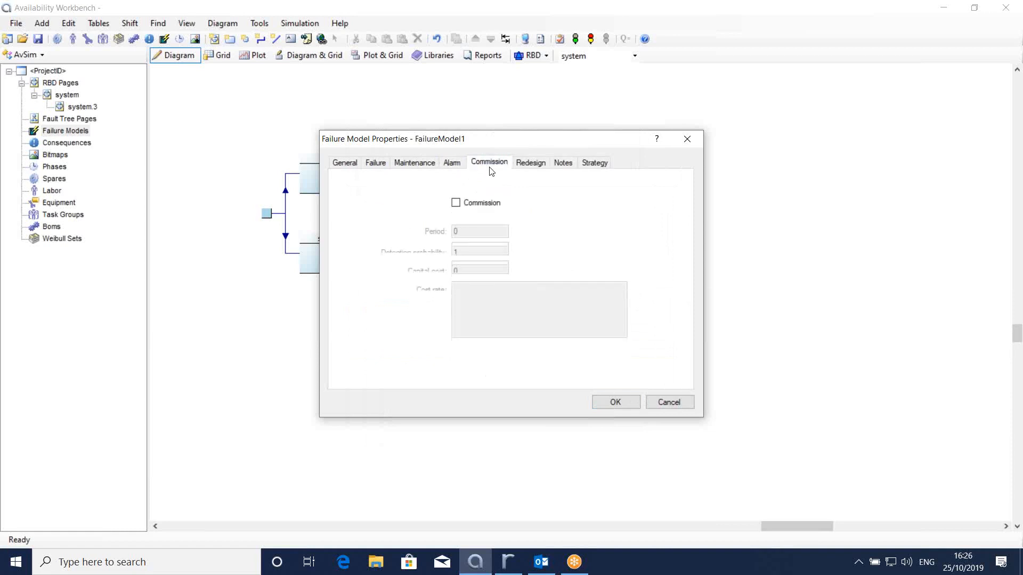
left_click(524, 168)
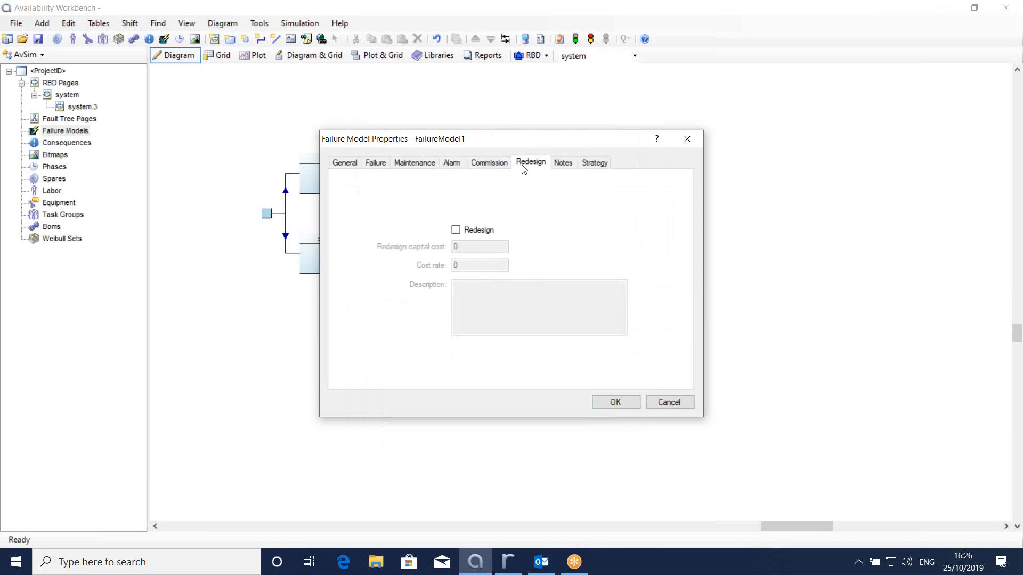
left_click(613, 402)
Assign FailureModel1 to the eqp1 and system.2 blocks in the diagram.
left_click(96, 144)
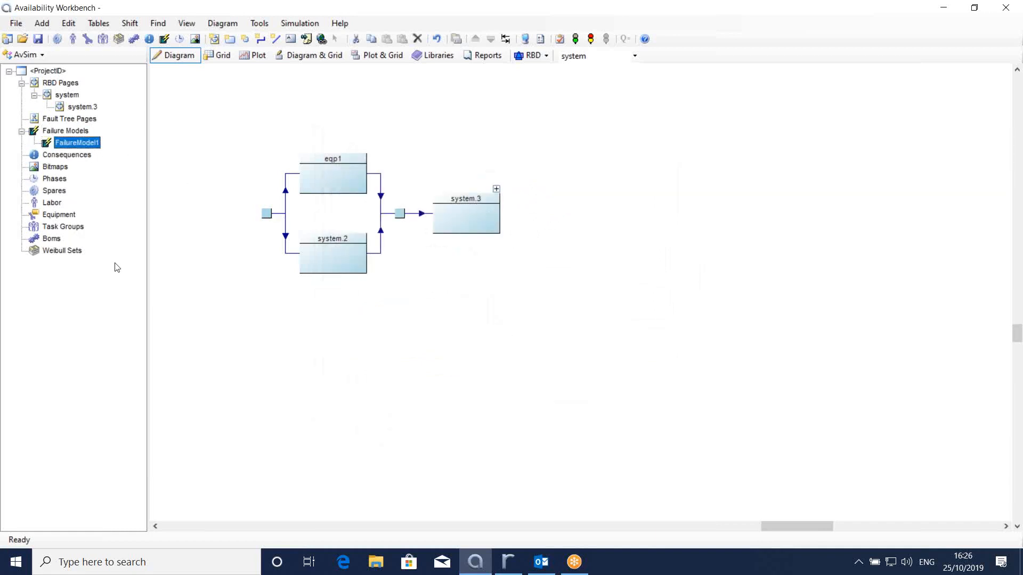
left_click_drag(84, 143, 325, 177)
left_click_drag(91, 143, 349, 250)
Turn on the display of failure data for the diagram in the project's view options.
left_click(187, 24)
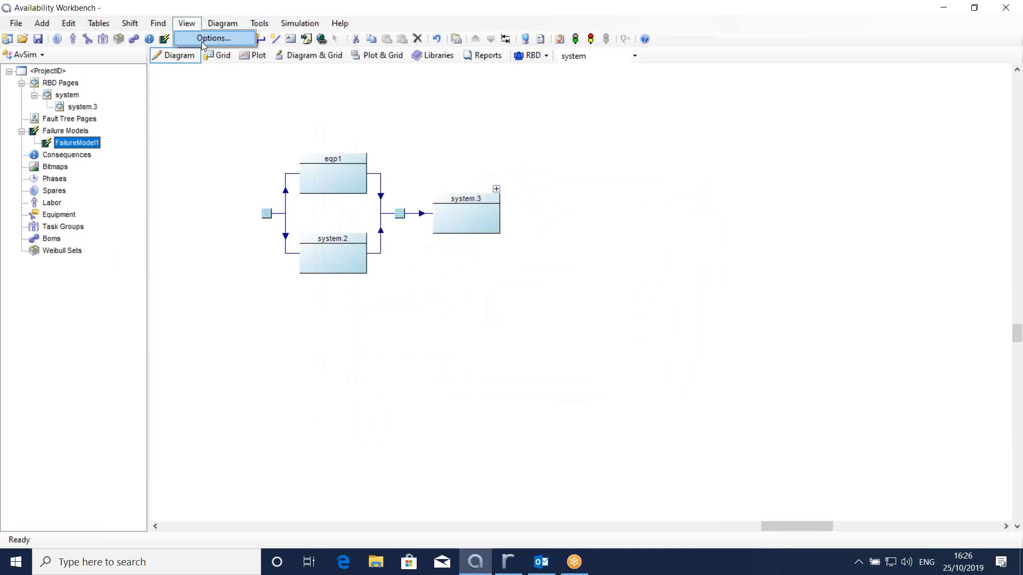
left_click(216, 39)
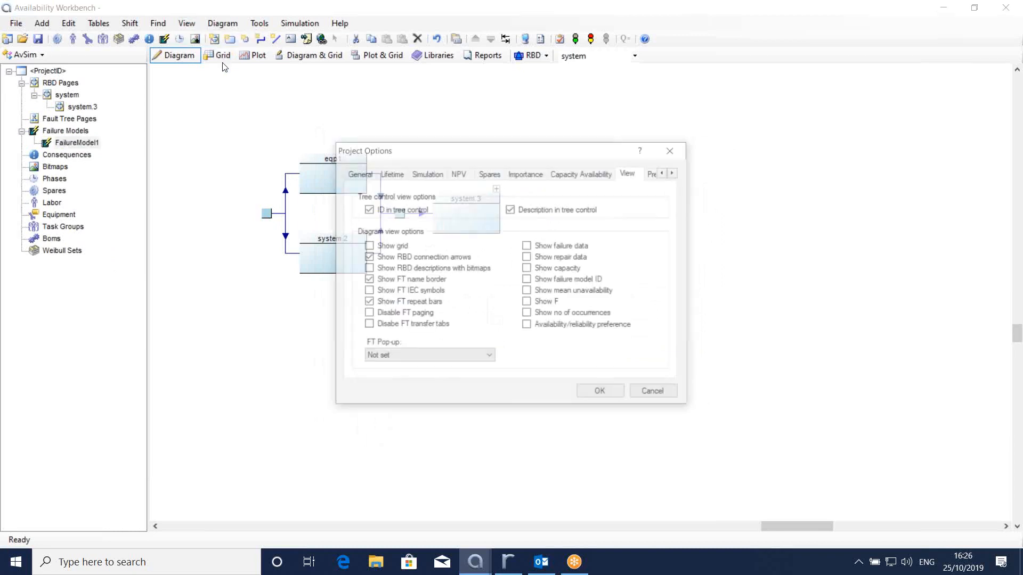
left_click(530, 246)
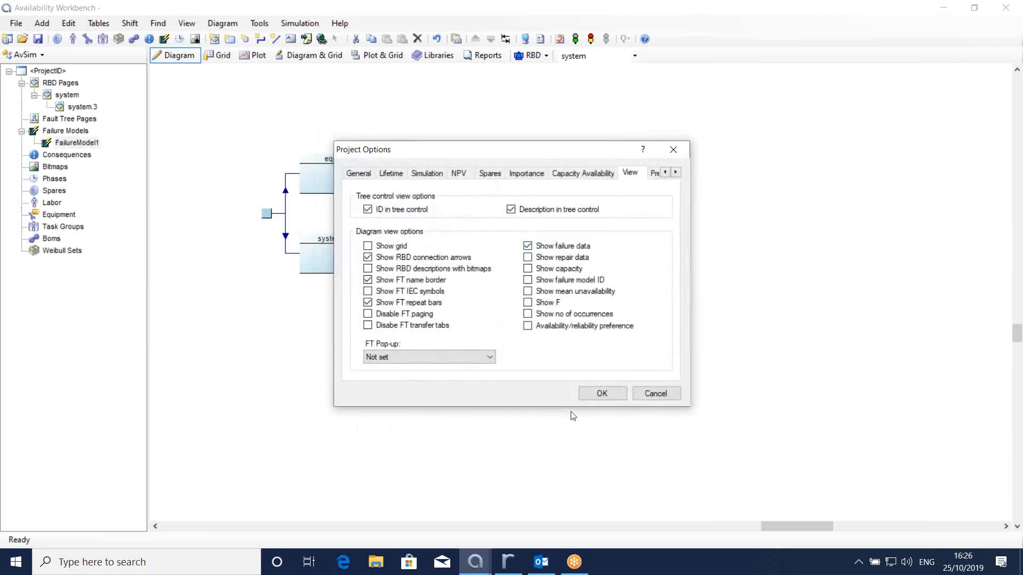
left_click(588, 395)
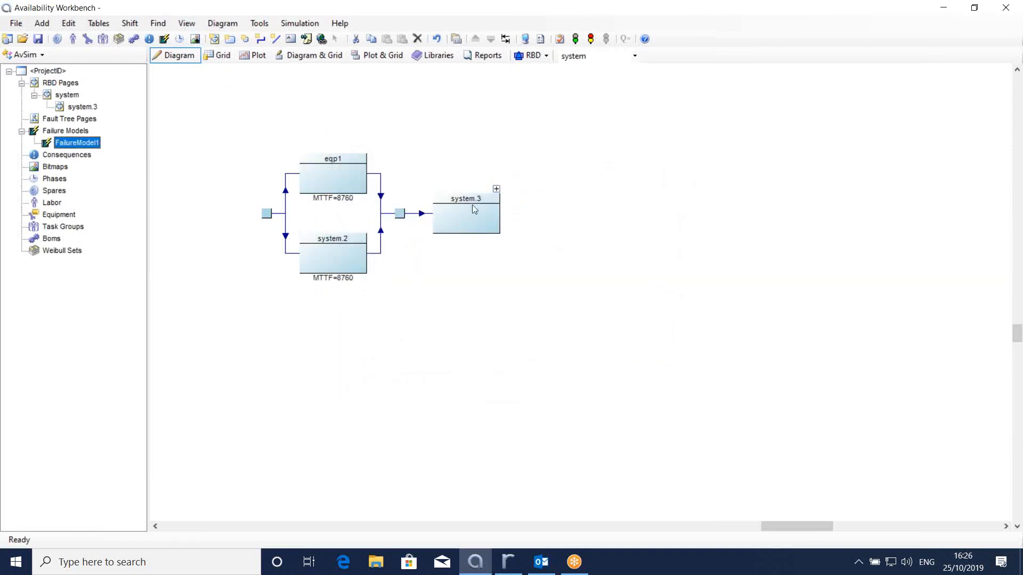
Assign FailureModel1 to blocks system.3.1, system.3.2 and system.3.3 on the system.3 page, and return to the system page.
left_click(496, 189)
left_click_drag(73, 143, 308, 246)
left_click_drag(101, 148, 411, 242)
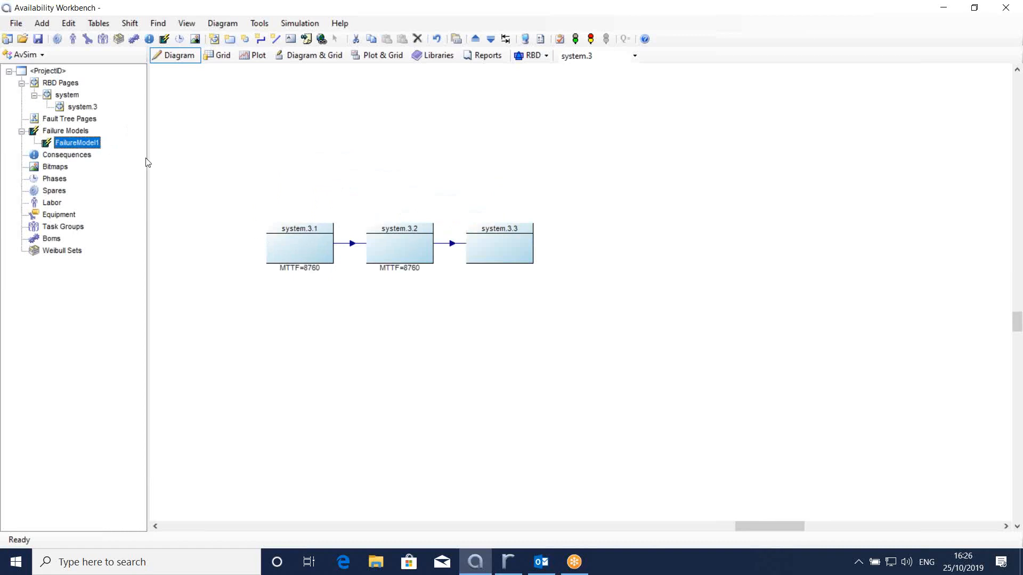
left_click_drag(87, 144, 509, 257)
left_click(64, 96)
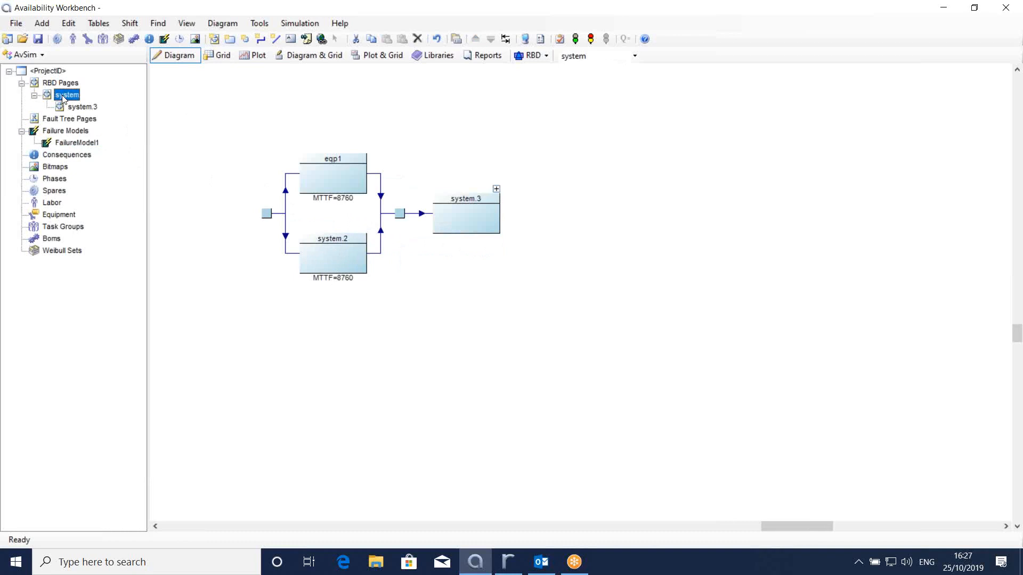
Set the mean time to failure of FailureModel1 to 17520 and save the model.
left_click(69, 146)
double_click(68, 149)
left_click(375, 162)
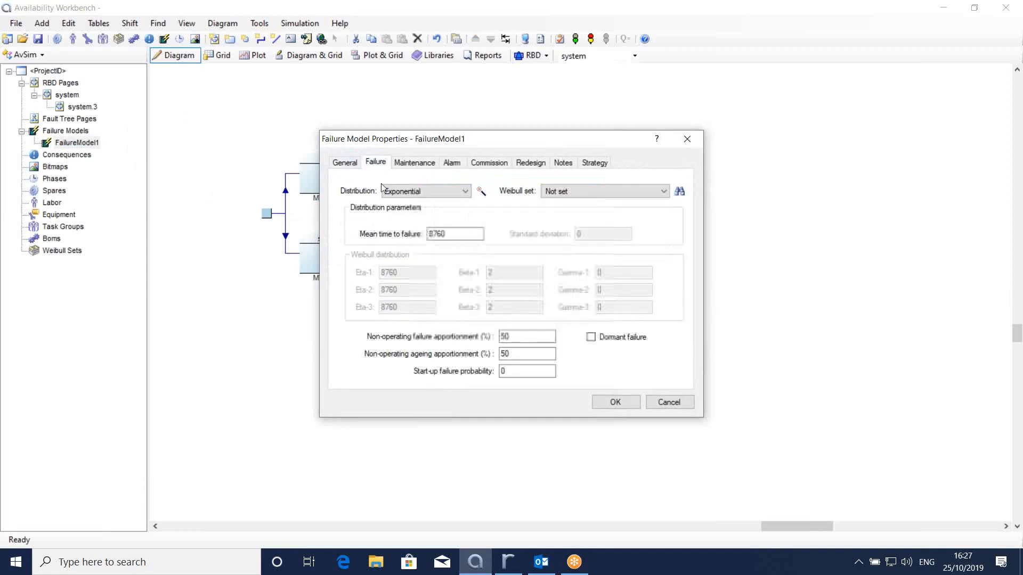
double_click(458, 236)
type("16")
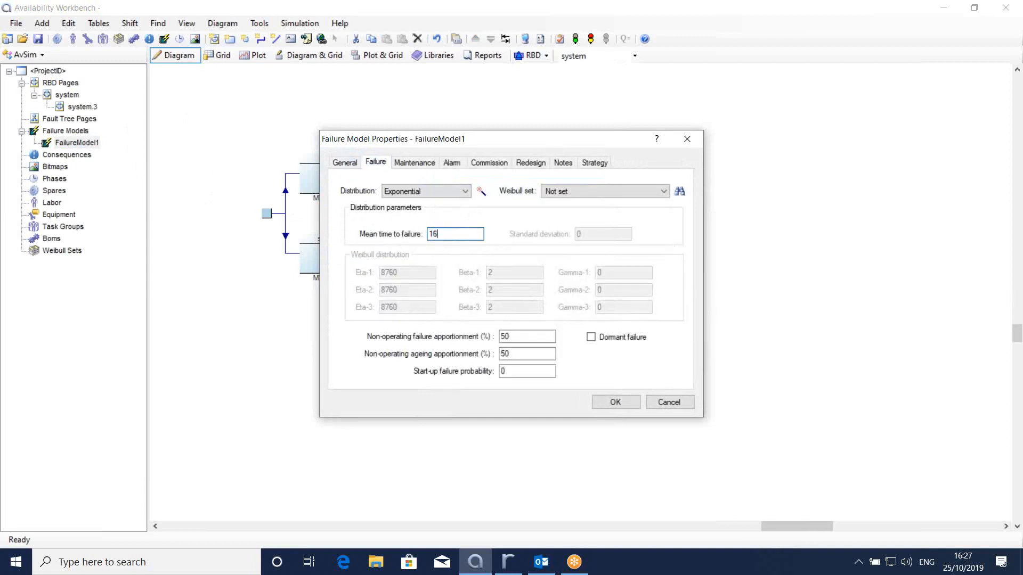
key("BackSpace")
type("7520")
left_click(614, 401)
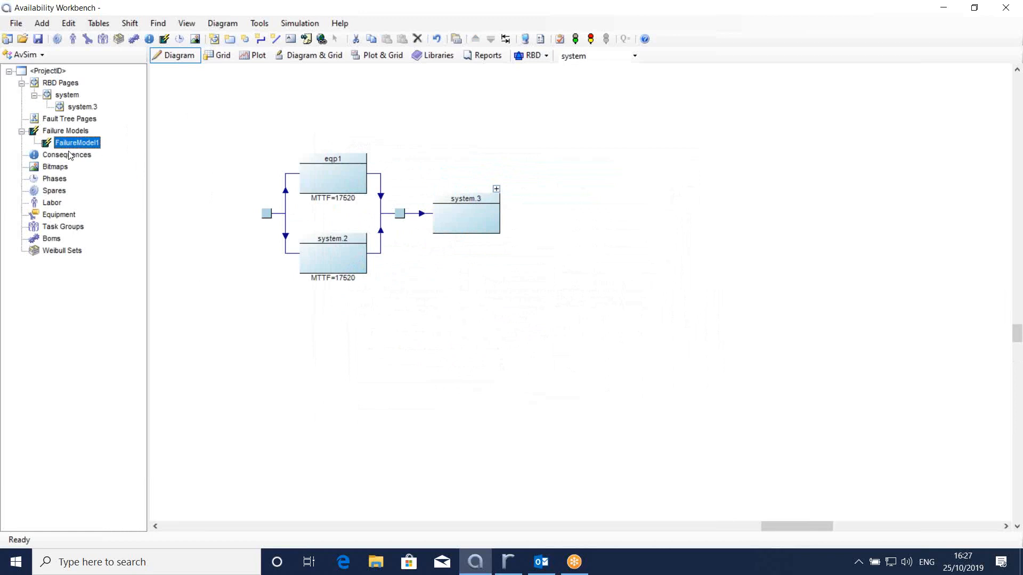
Add a new consequence, check its cost penalties, and make it a loss of capacity consequence.
left_click(67, 156)
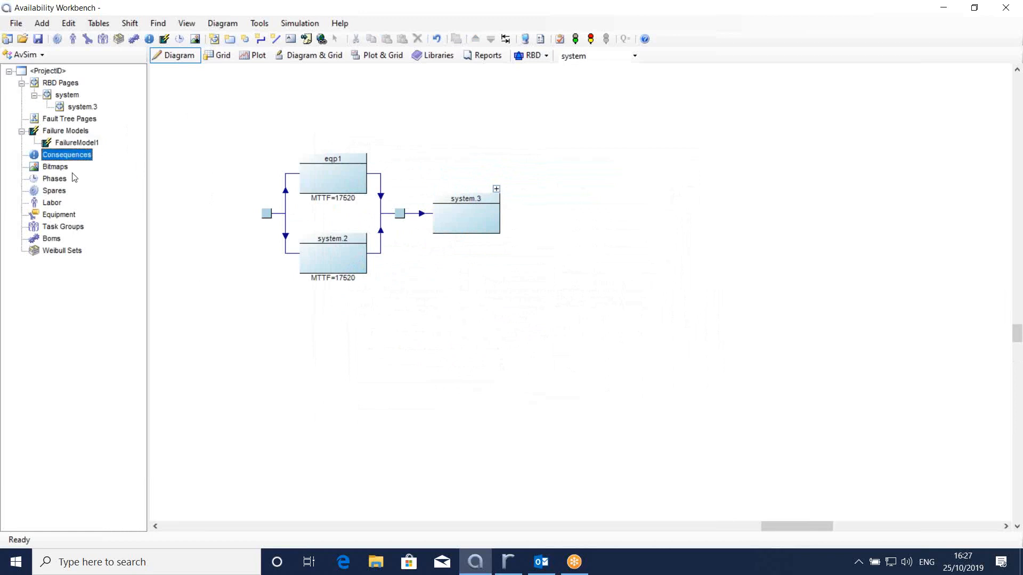
left_click(151, 40)
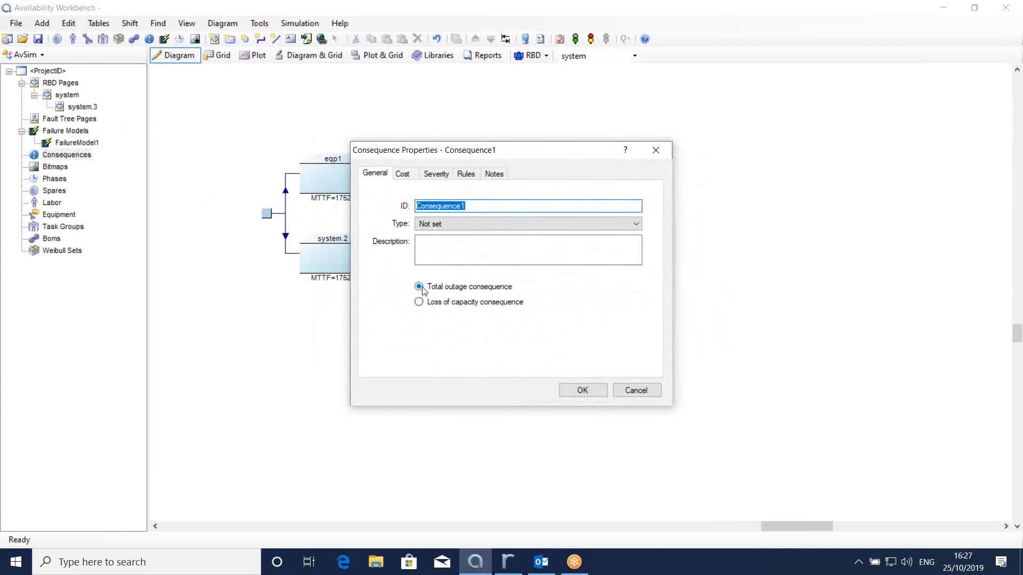
left_click(403, 173)
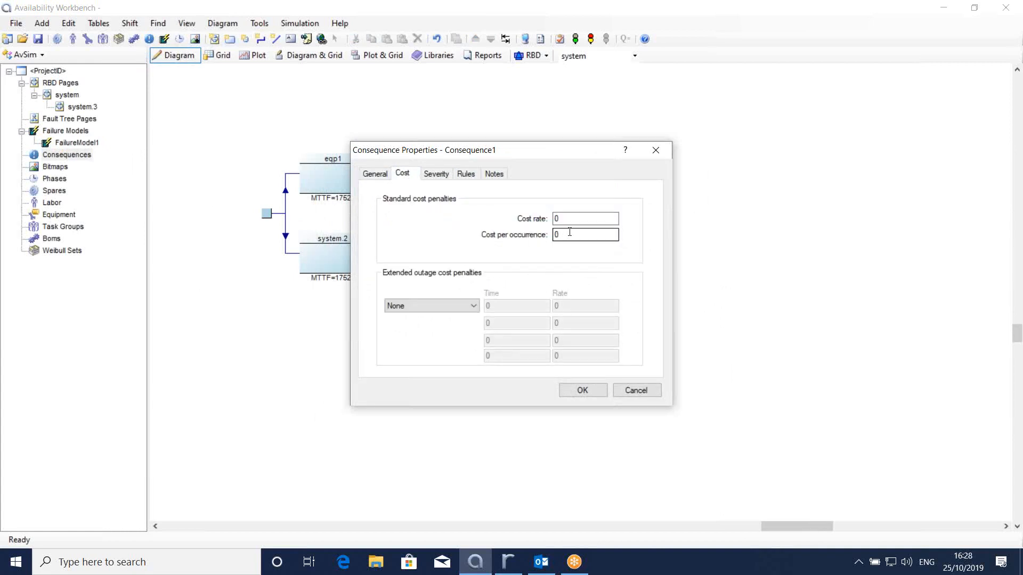
left_click(557, 219)
key("Tab")
key("shift+Tab")
left_click(373, 176)
left_click(419, 302)
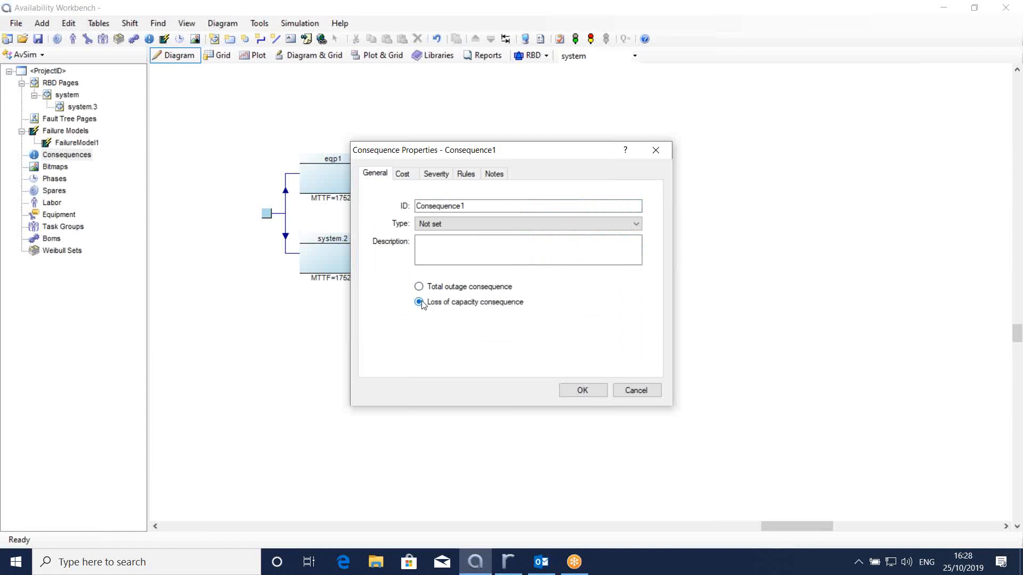
Set the consequence's cost rate per unit loss of capacity to 100 and its additional cost rate per unit loss below target to 50.
left_click(403, 174)
left_click(567, 218)
double_click(568, 218)
type("100")
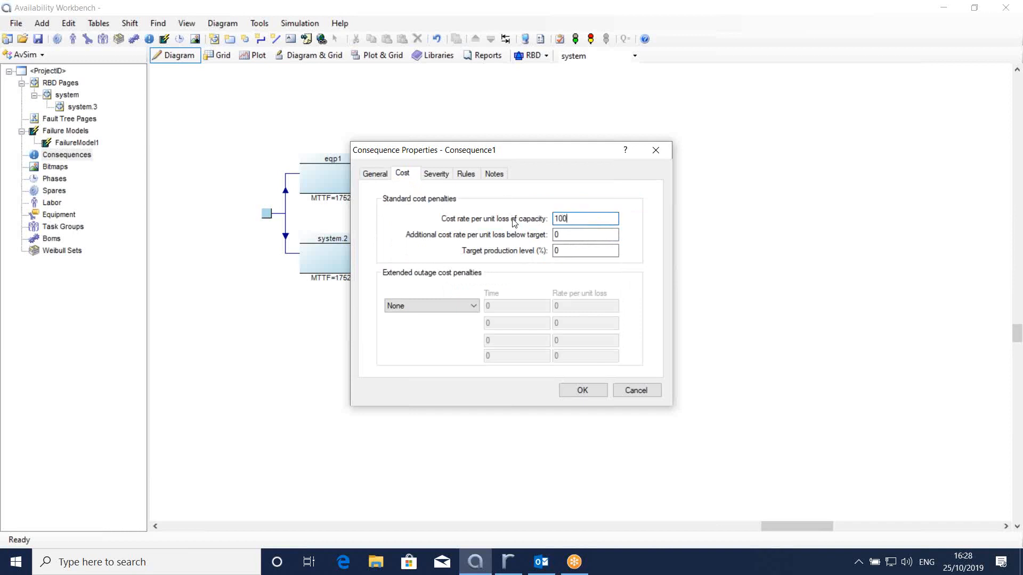
left_click_drag(569, 219, 538, 217)
key("Tab")
type("50")
Set the consequence's target production level to 50% and save the consequence.
left_click(573, 248)
double_click(573, 249)
type("50")
double_click(568, 232)
double_click(564, 249)
double_click(564, 233)
double_click(558, 251)
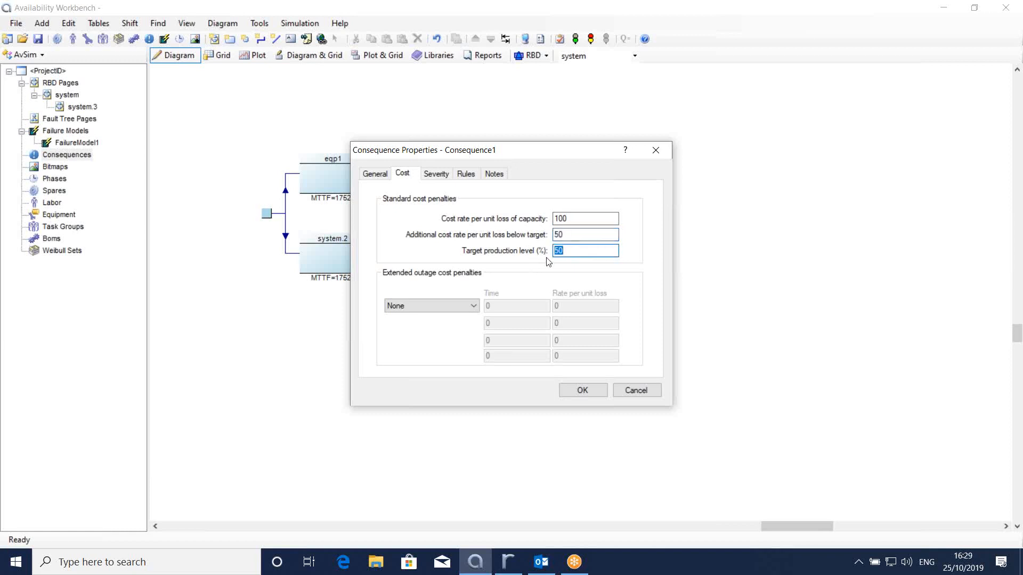
left_click(593, 390)
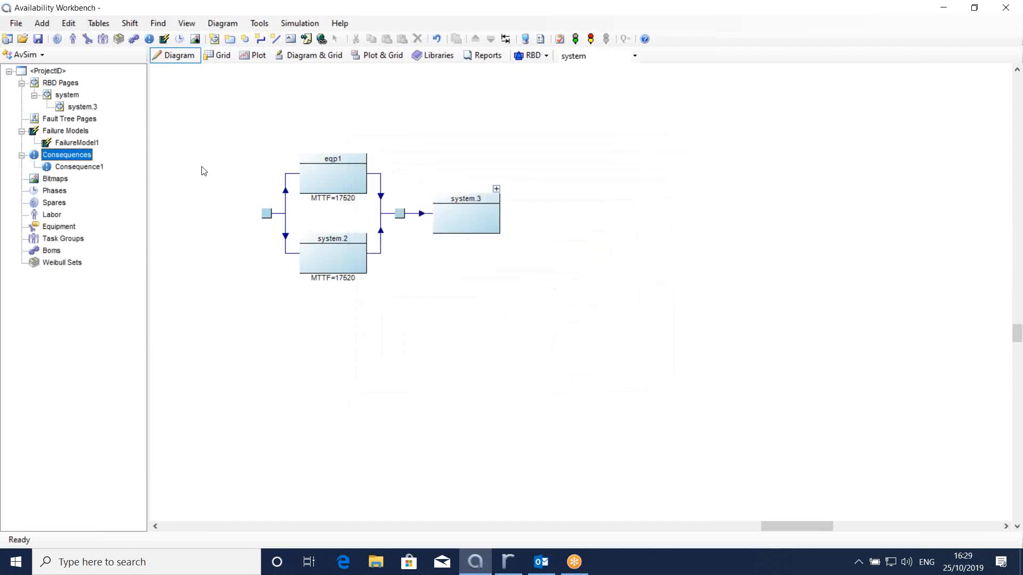
Assign Consequence1 to the top-level system block.
left_click(58, 97)
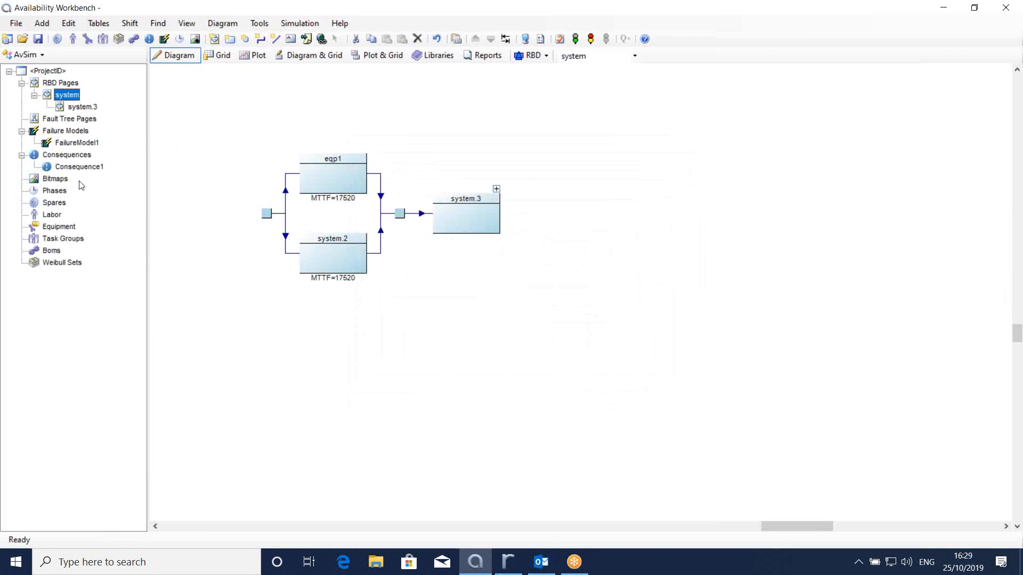
double_click(64, 97)
left_click(418, 301)
left_click(420, 320)
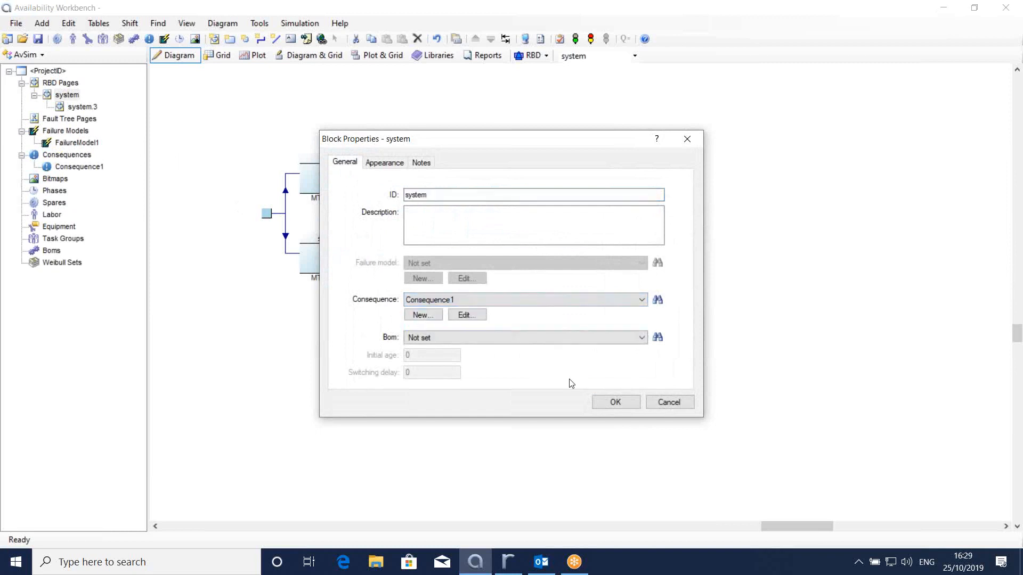
left_click(615, 402)
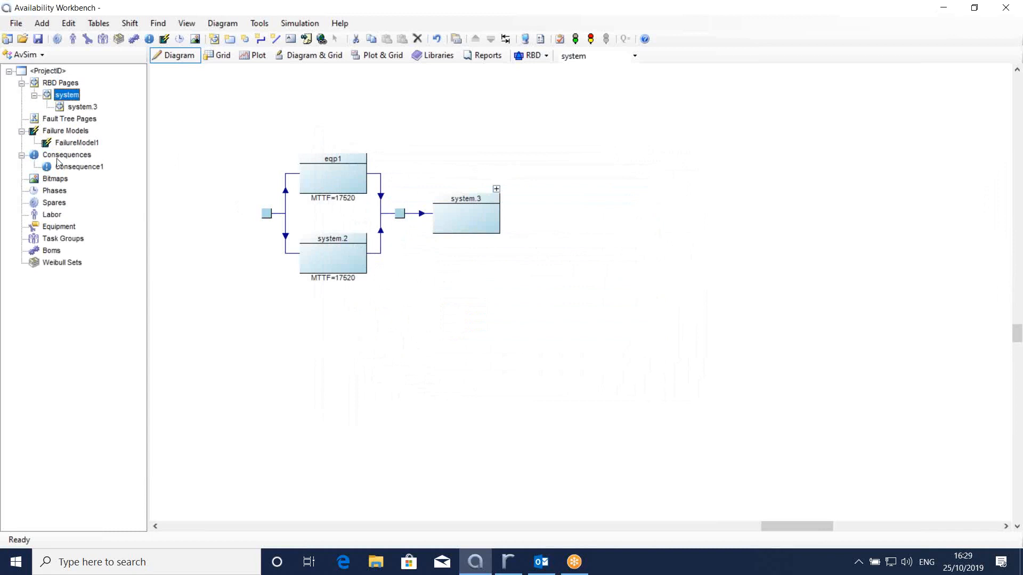
Set the maximum capacity of the eqp1 block to 50%.
double_click(358, 186)
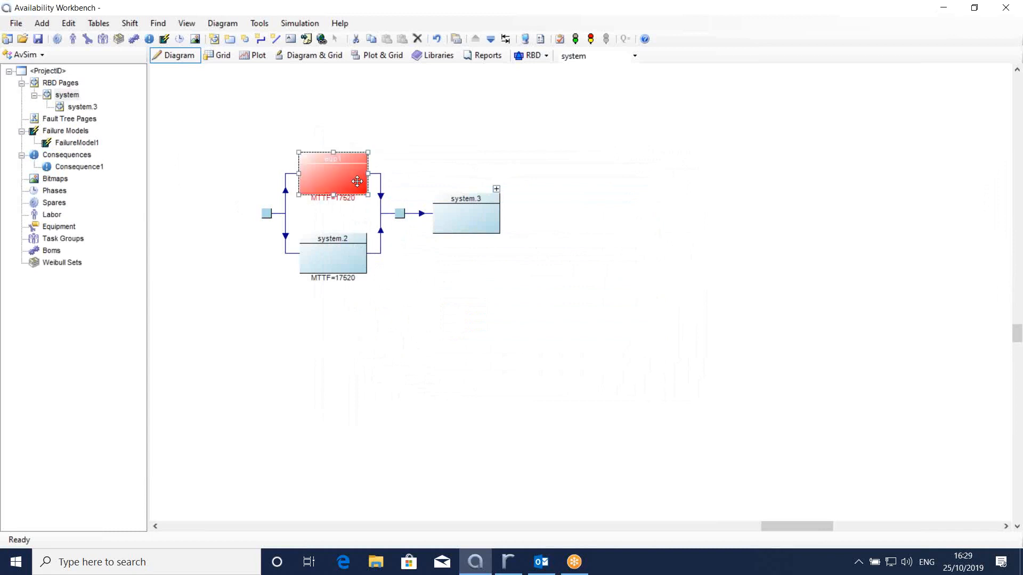
left_click(374, 163)
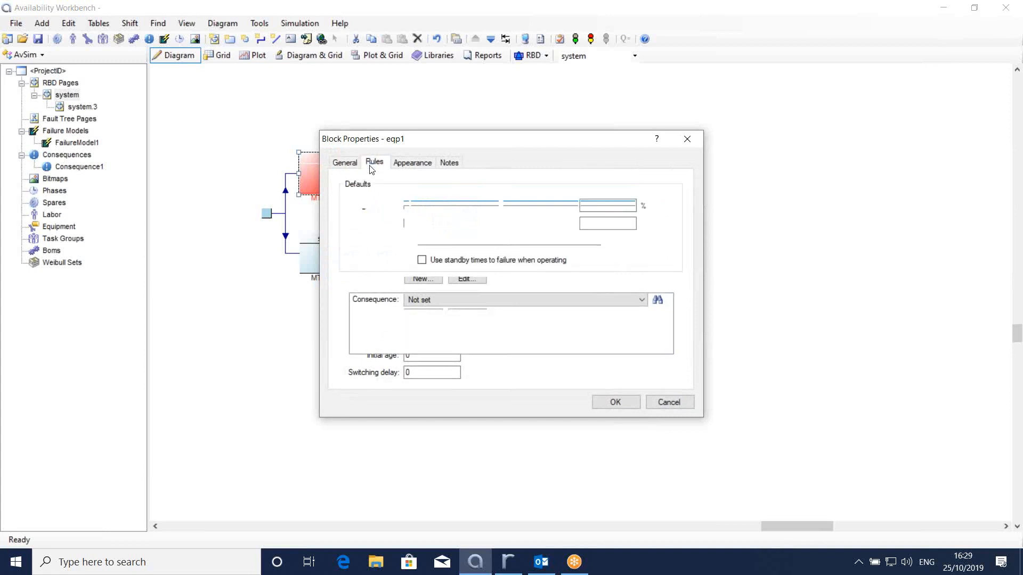
left_click_drag(608, 207, 532, 198)
type("50")
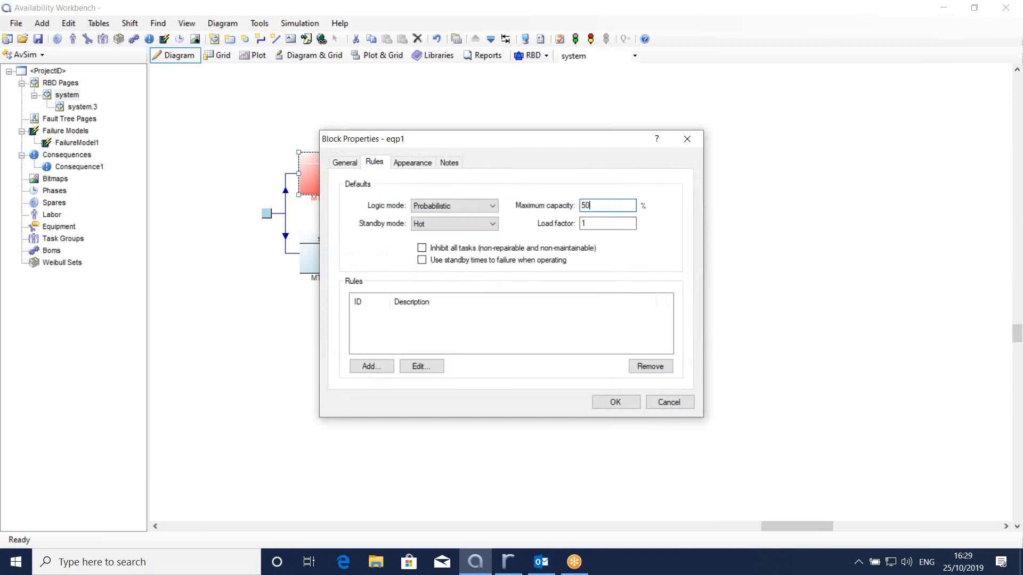
left_click(615, 403)
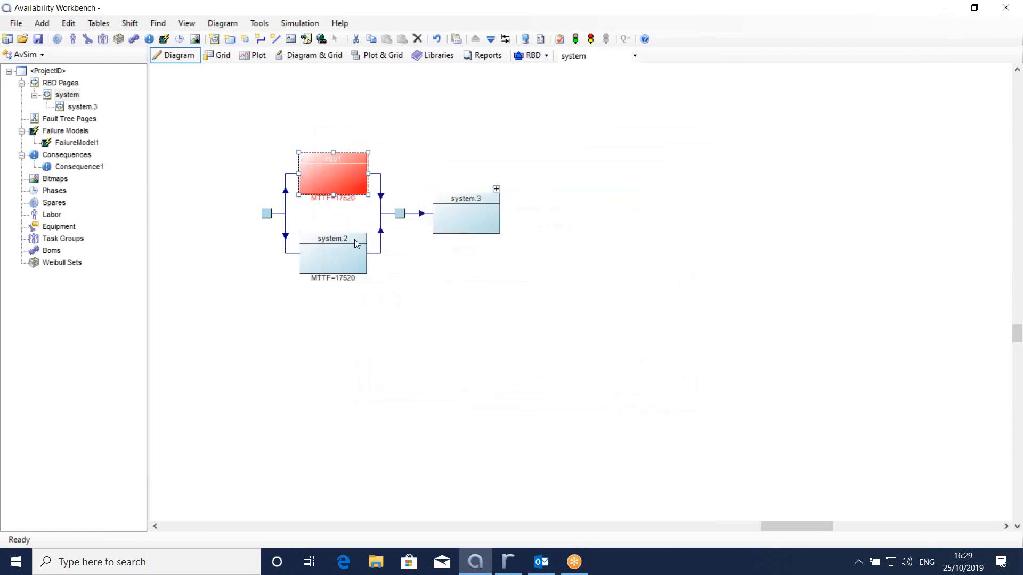
Set the maximum capacity of the system.2 block to 50%.
left_click(356, 243)
double_click(356, 243)
left_click(375, 162)
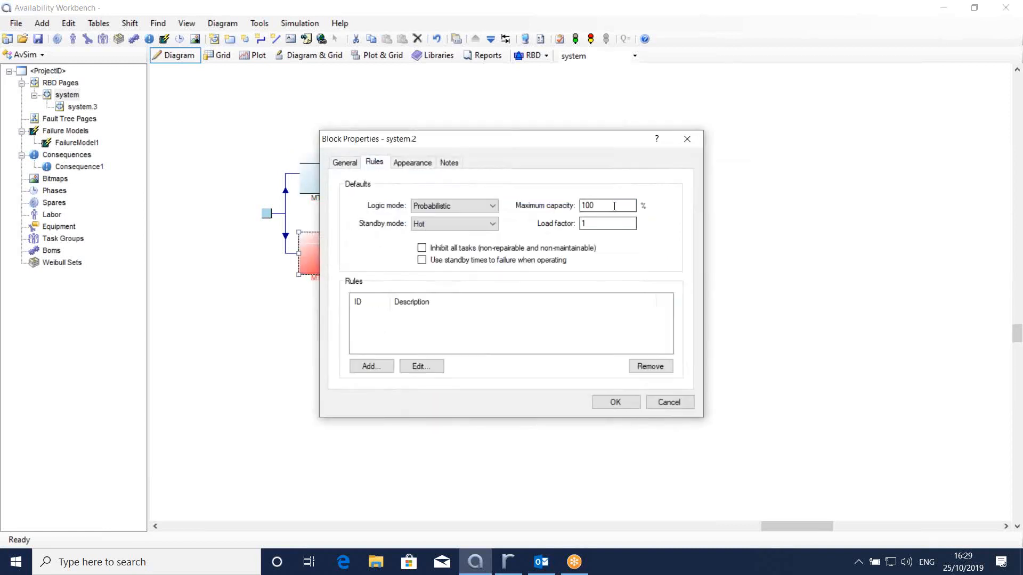
left_click_drag(608, 207, 505, 201)
type("50")
left_click(606, 402)
left_click_drag(270, 125, 404, 301)
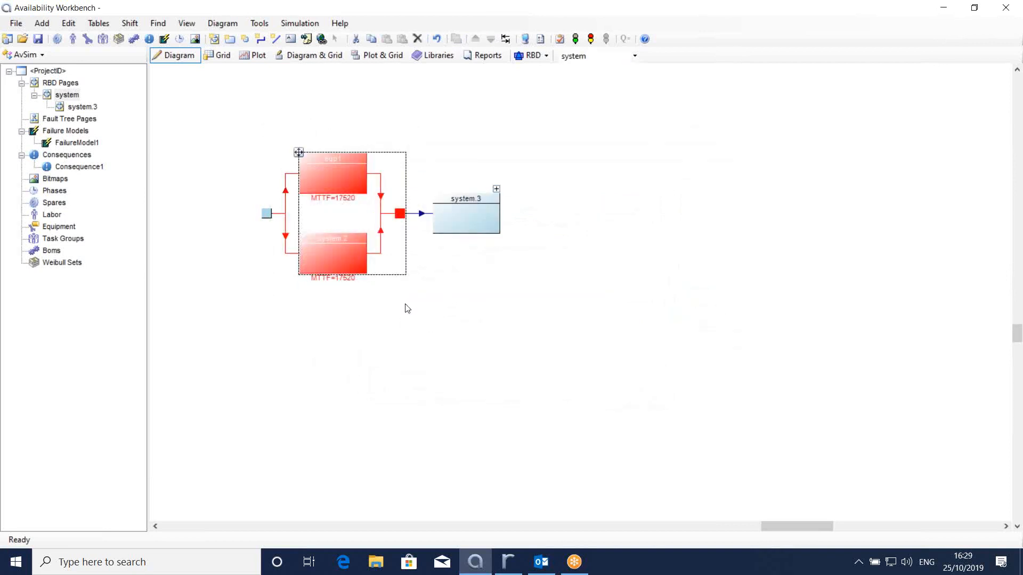
left_click_drag(281, 130, 391, 213)
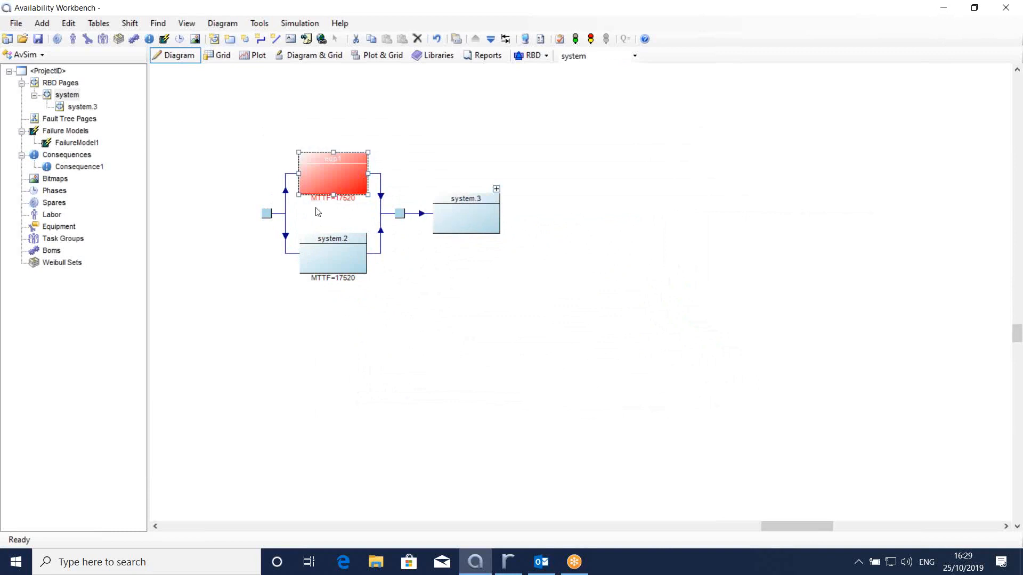
left_click(67, 168)
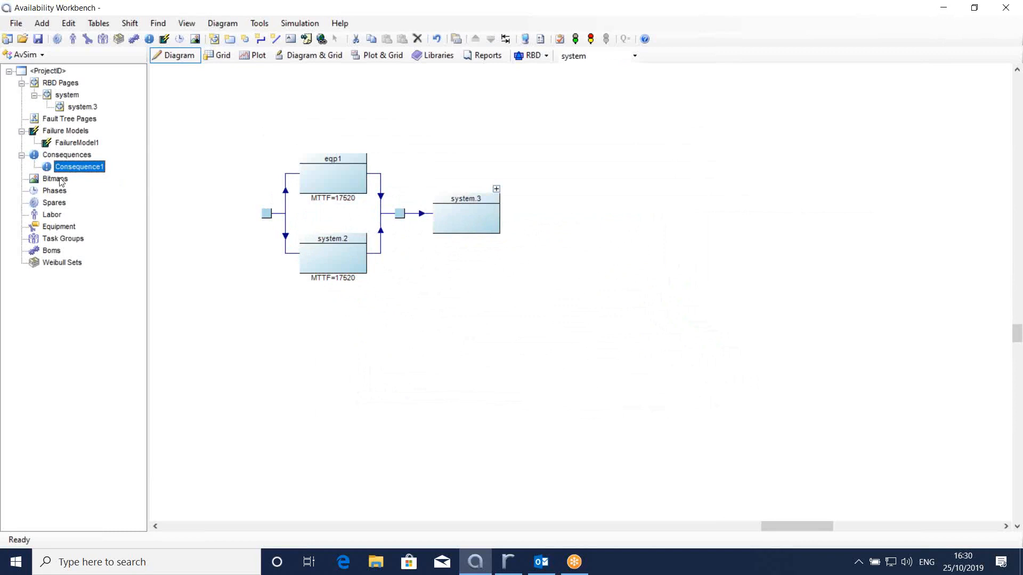
left_click(50, 194)
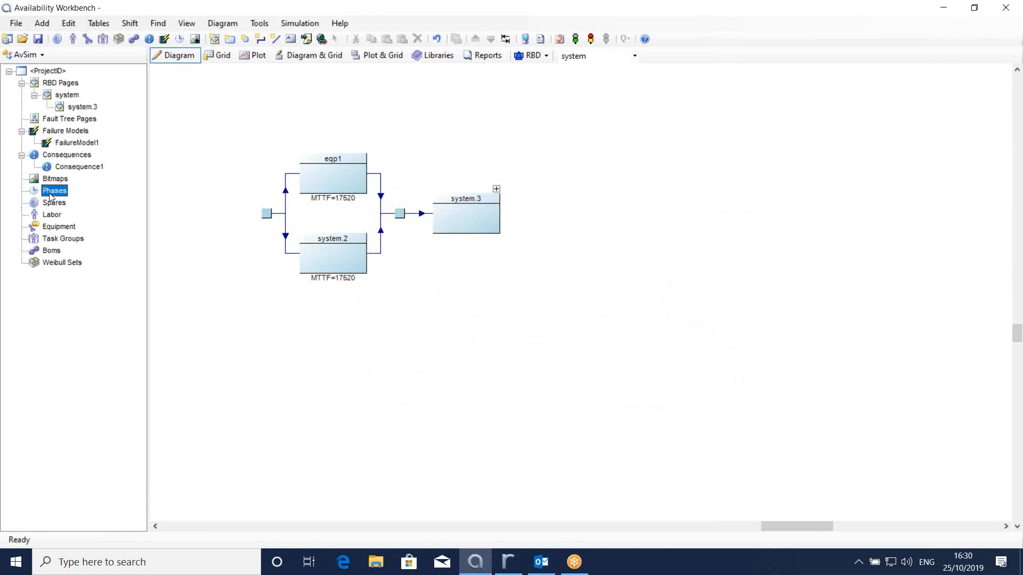
Start a new rule for the eqp1 block and review the available rule types alongside its default settings.
double_click(322, 192)
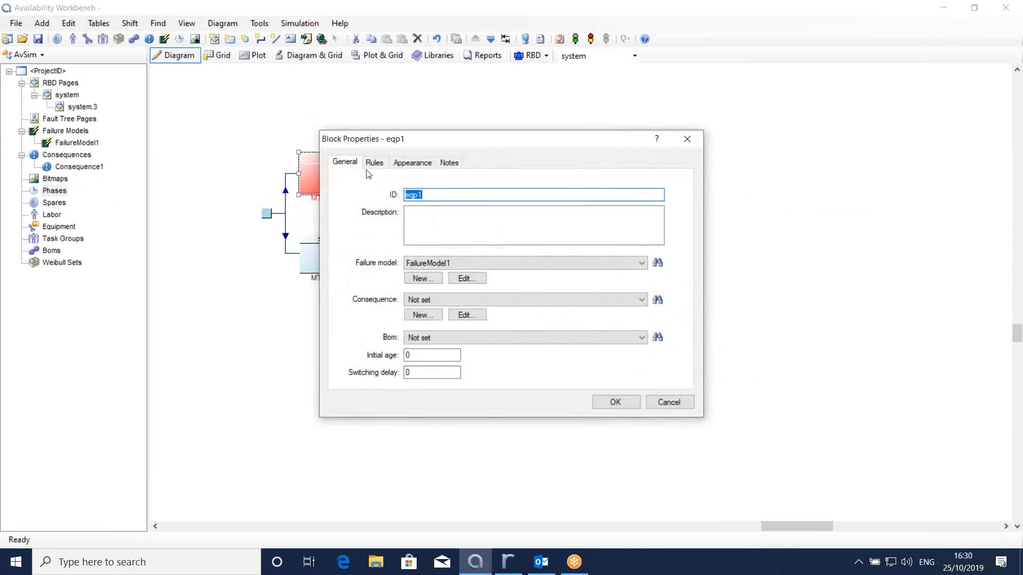
left_click(374, 164)
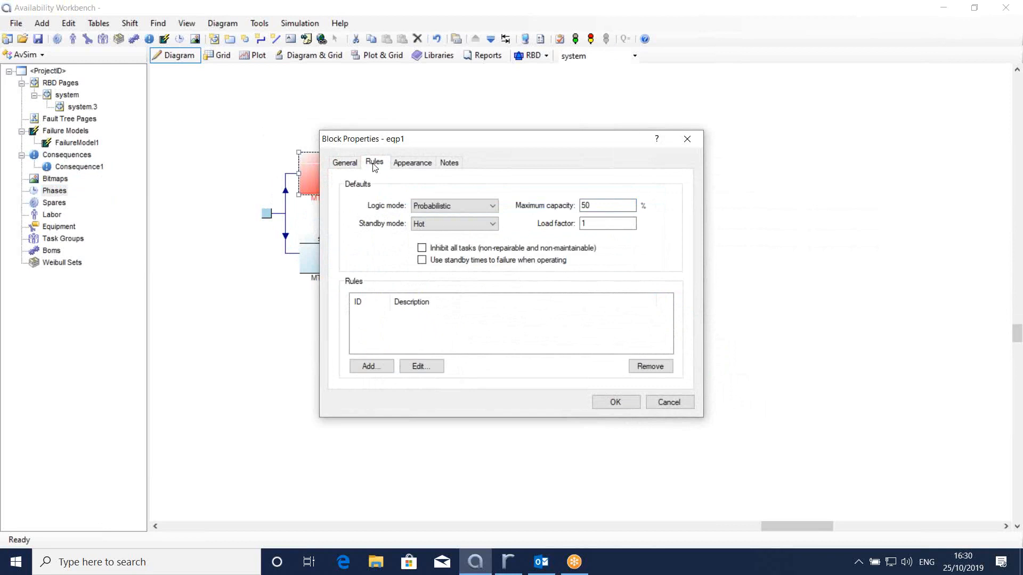
left_click(367, 368)
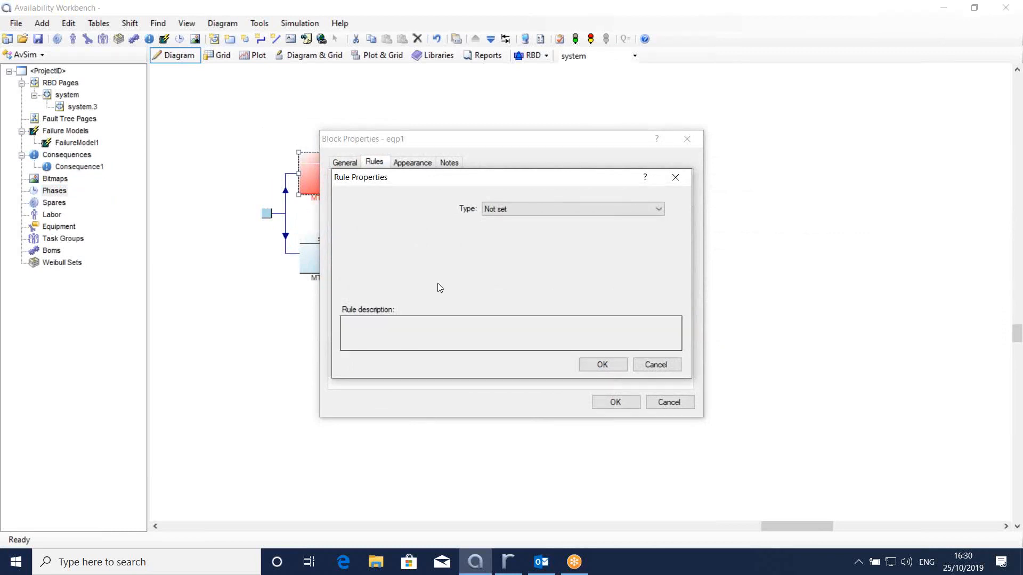
left_click(513, 209)
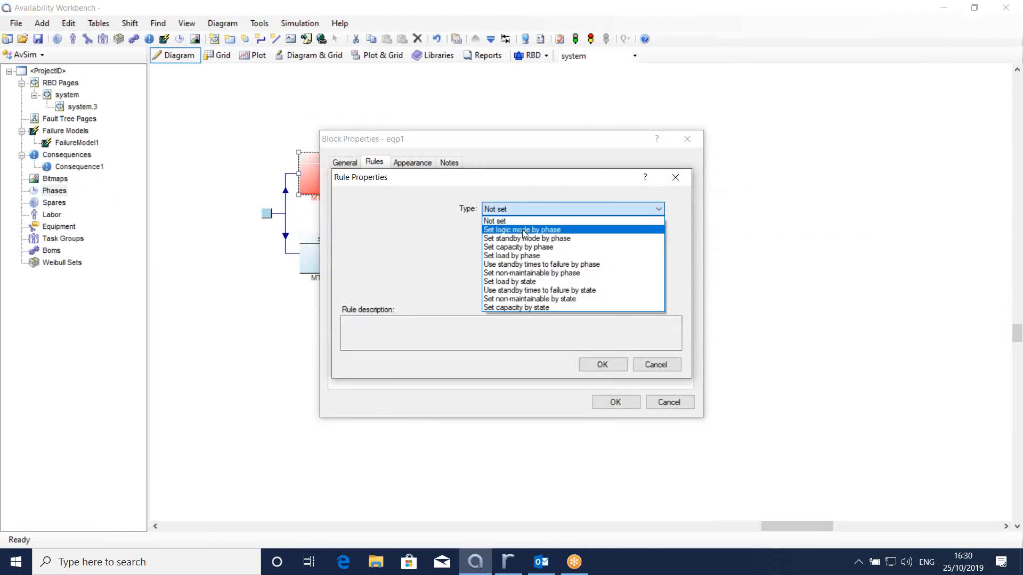
left_click(541, 186)
left_click_drag(542, 186, 492, 292)
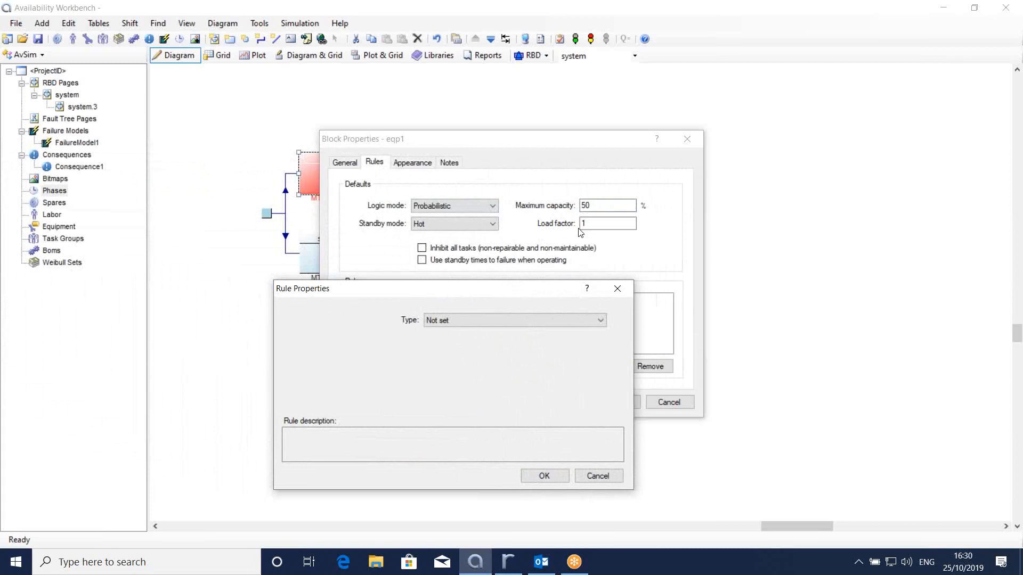
Try the Set load by phase type for the eqp1 rule, examine its phase and load factor options, and discard the rule.
left_click(482, 321)
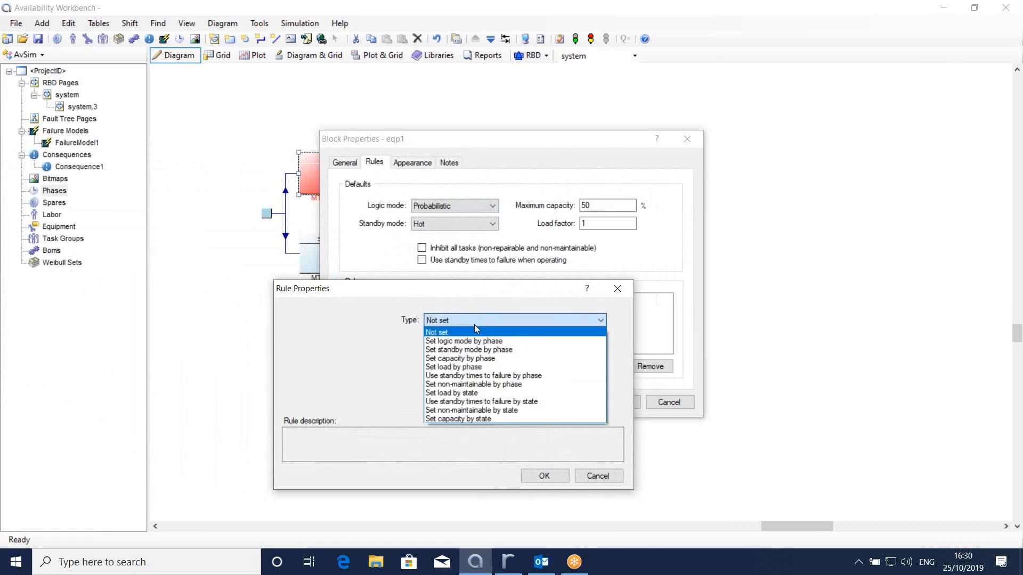
left_click(469, 367)
left_click(472, 357)
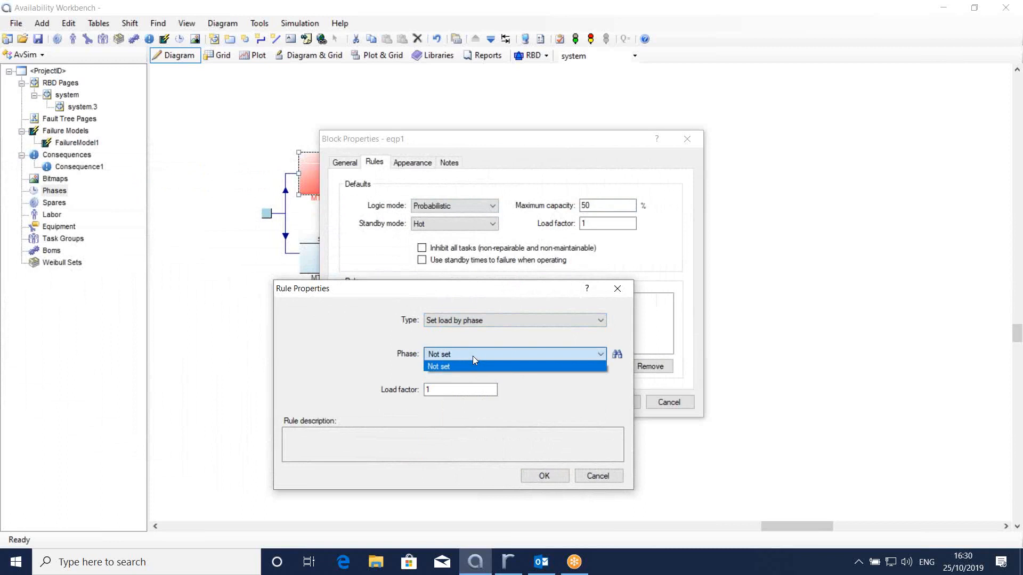
left_click(472, 355)
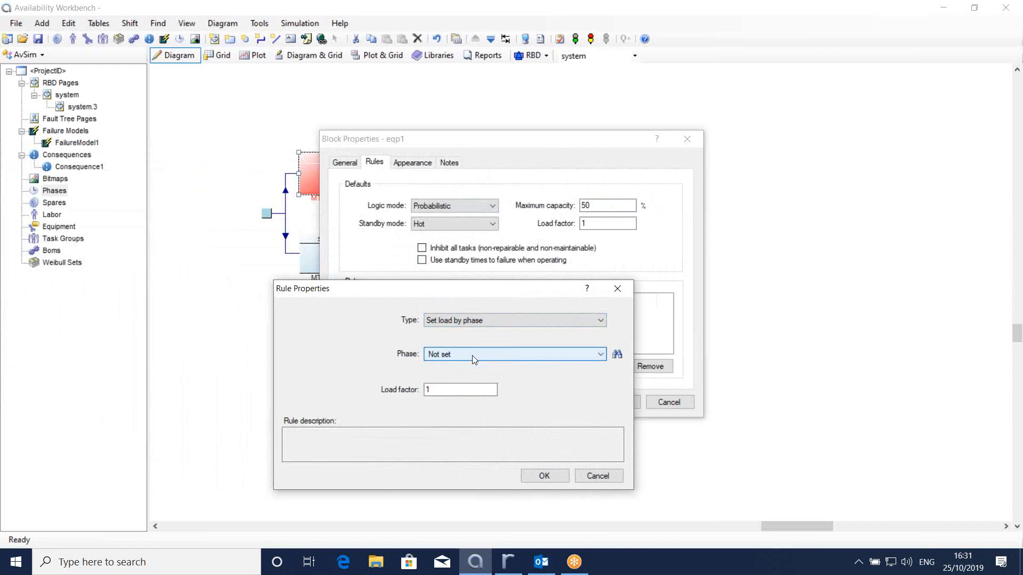
left_click(478, 322)
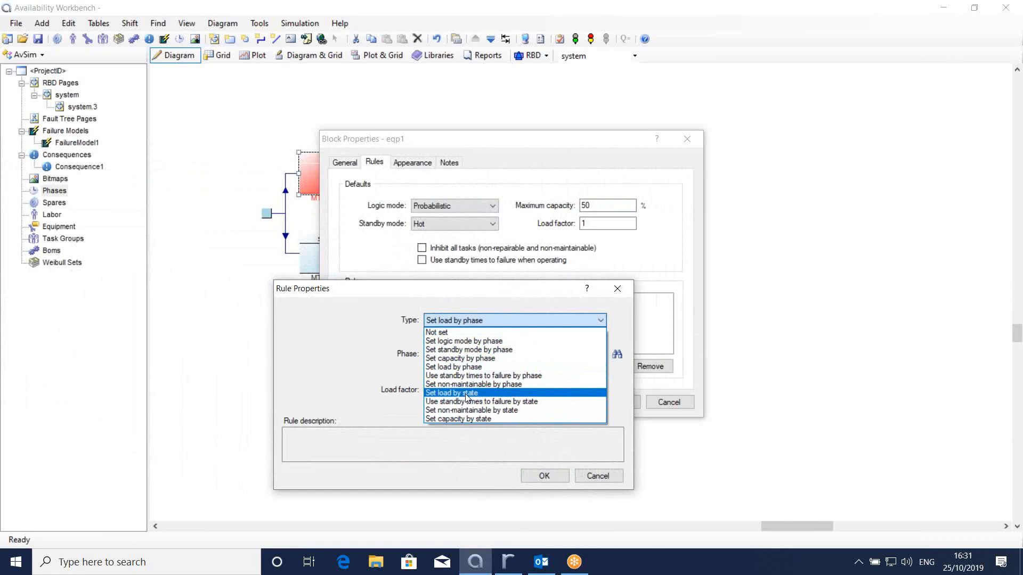
left_click(478, 292)
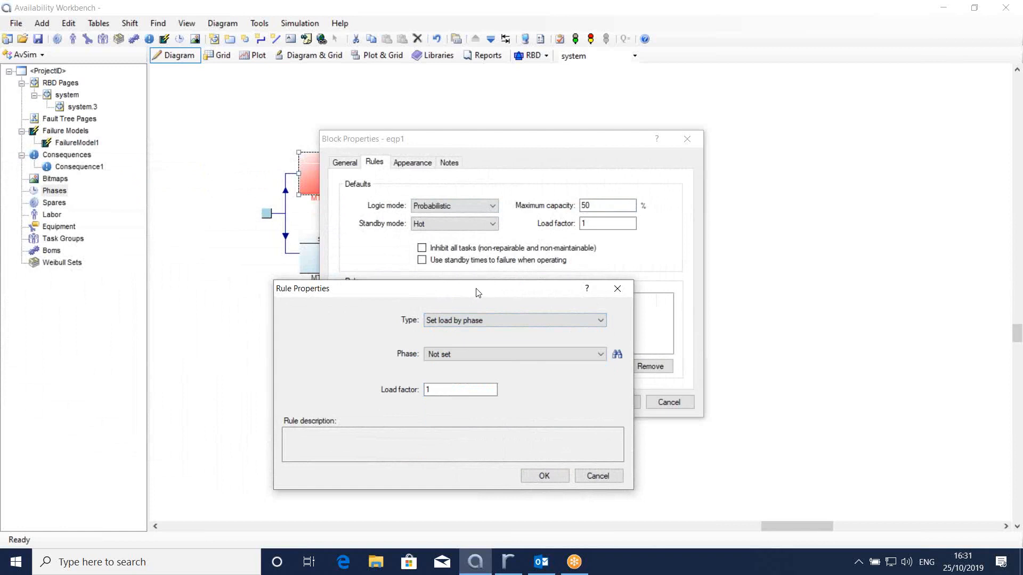
left_click(617, 288)
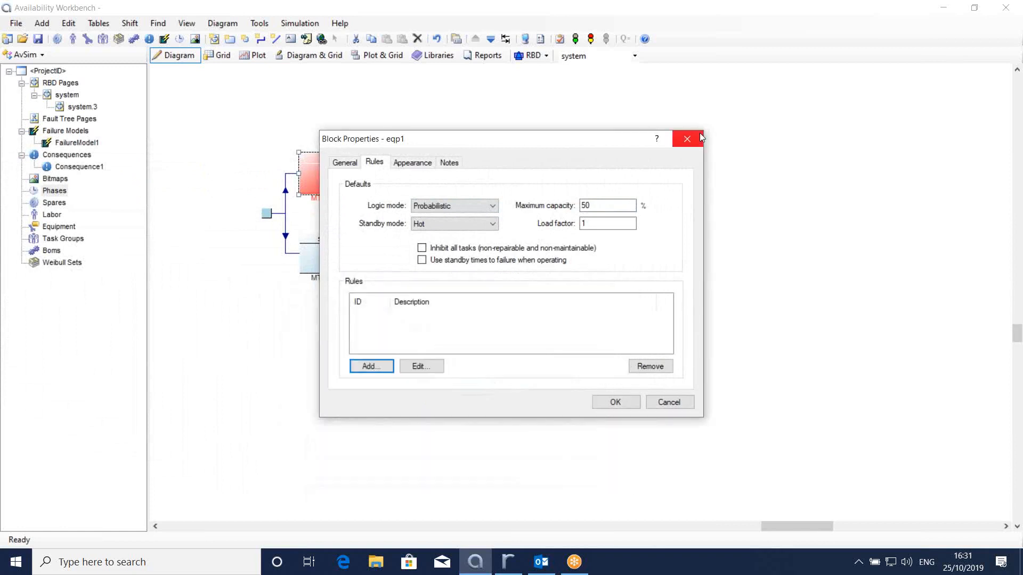
left_click(687, 139)
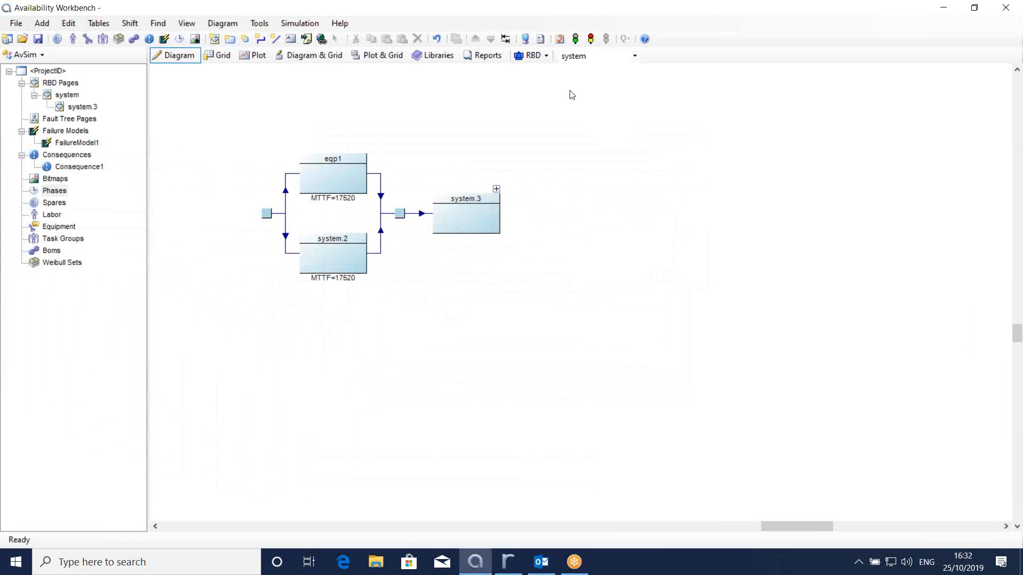
Check the lifetime in the project options and set the number of simulations to 1000.
left_click(541, 39)
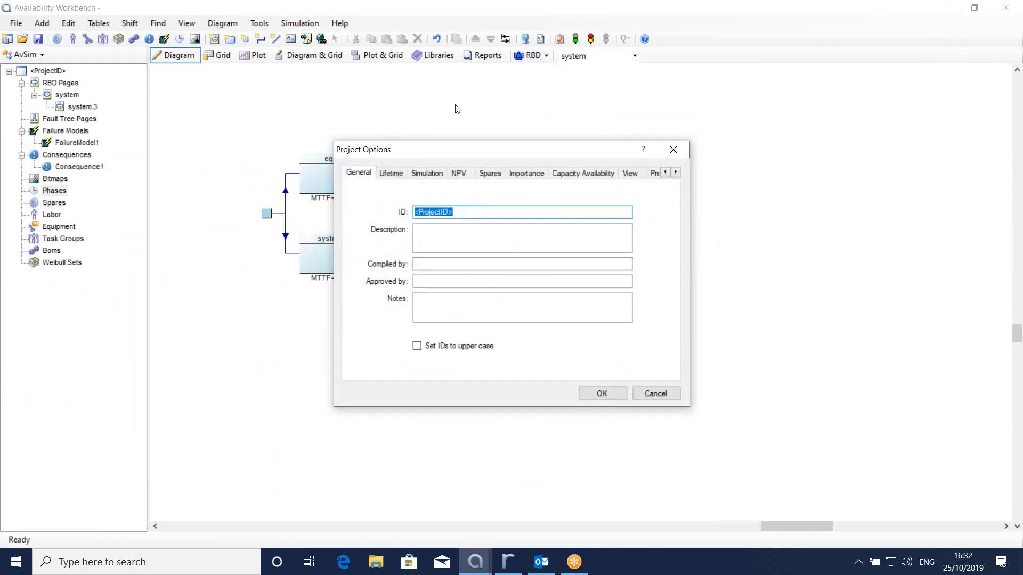
left_click(396, 173)
left_click_drag(541, 205, 422, 205)
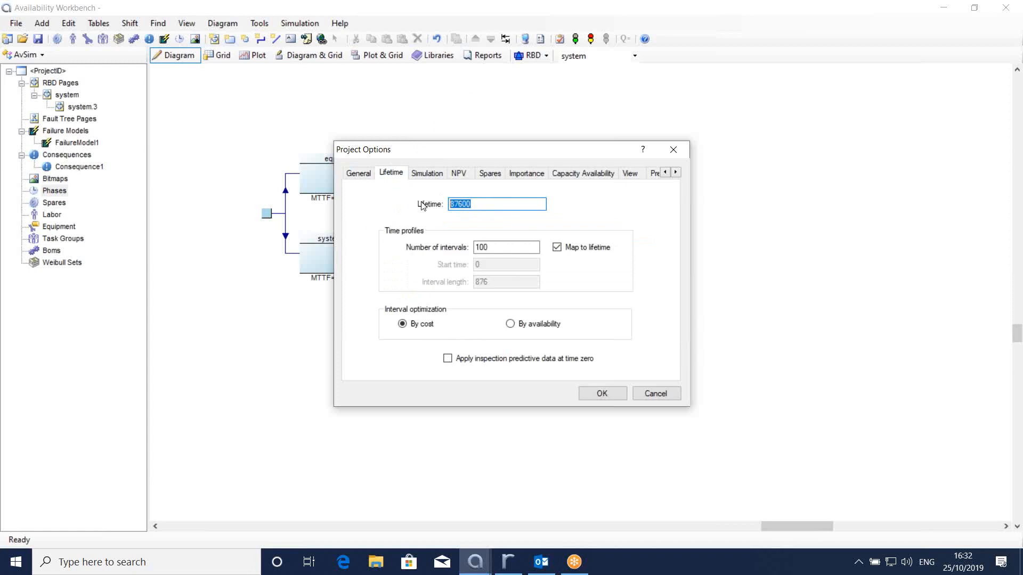
left_click(427, 172)
left_click(507, 202)
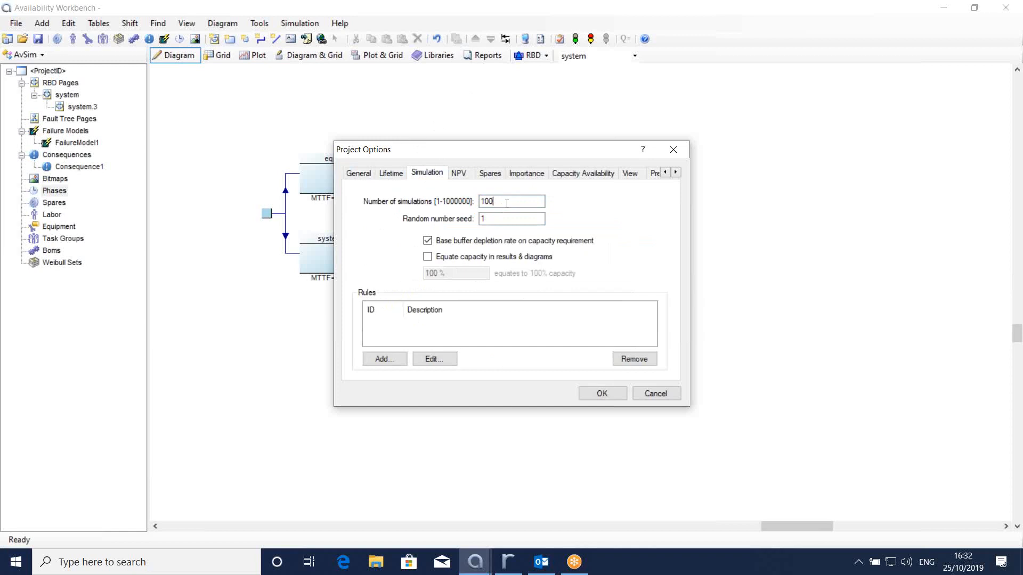
type("0")
Set Consequence1 as the consequence for the importance analysis and save the project options.
left_click(538, 175)
left_click(526, 231)
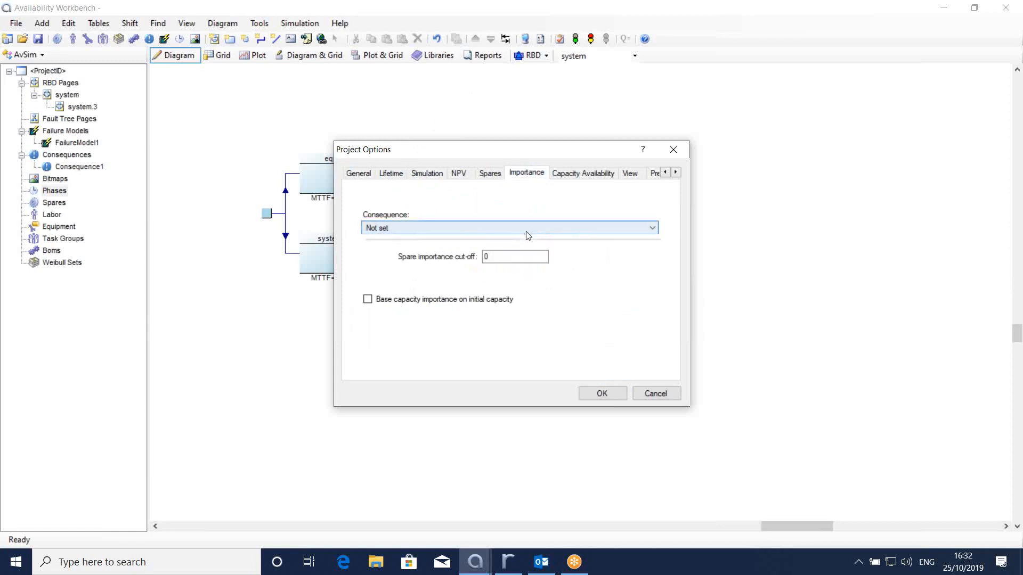
left_click(528, 246)
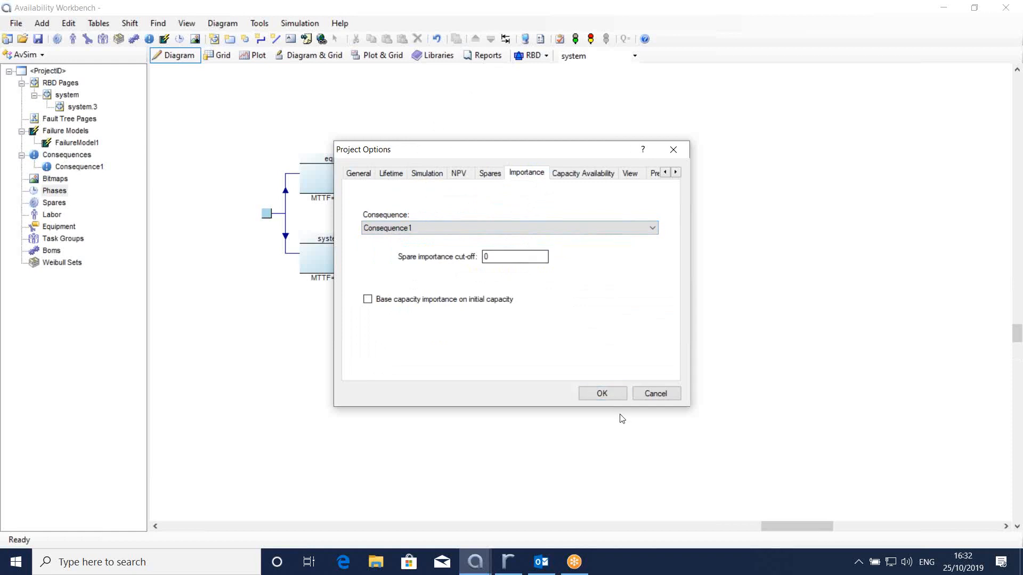
left_click(602, 394)
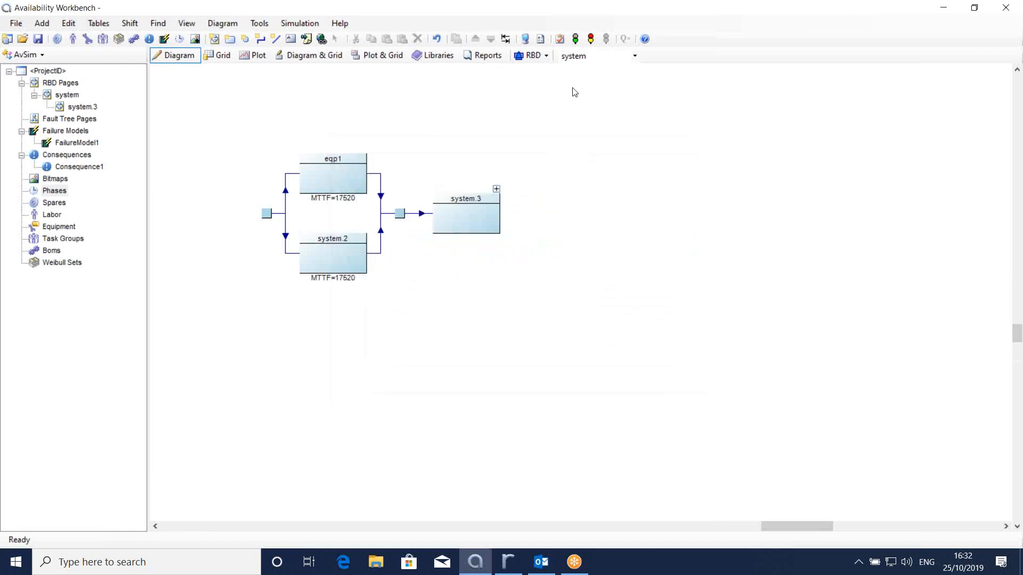
Run the simulation and examine the detailed life costs, including the corrective consequence costs.
left_click(577, 46)
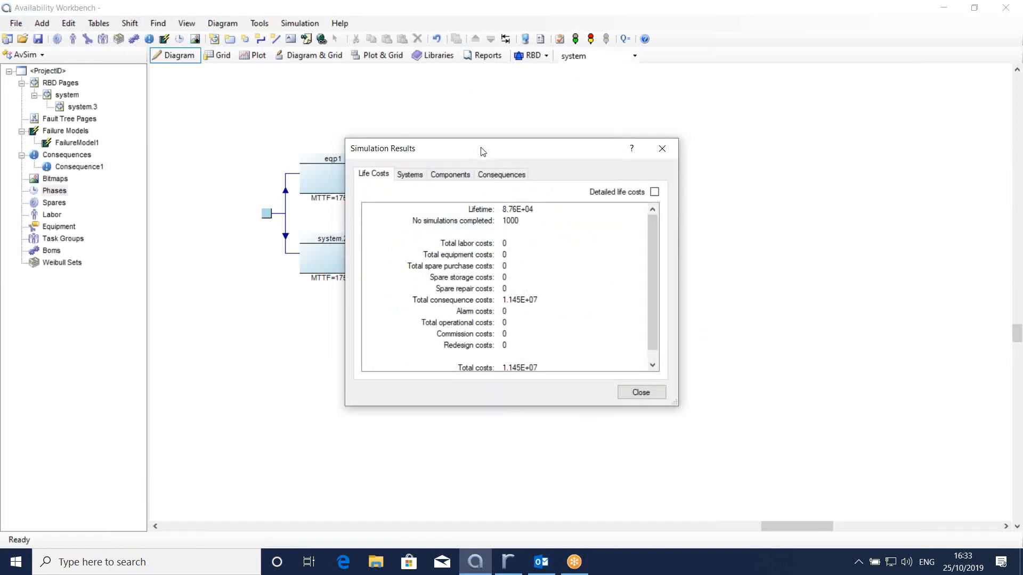
left_click_drag(484, 153, 488, 85)
left_click_drag(680, 337, 683, 501)
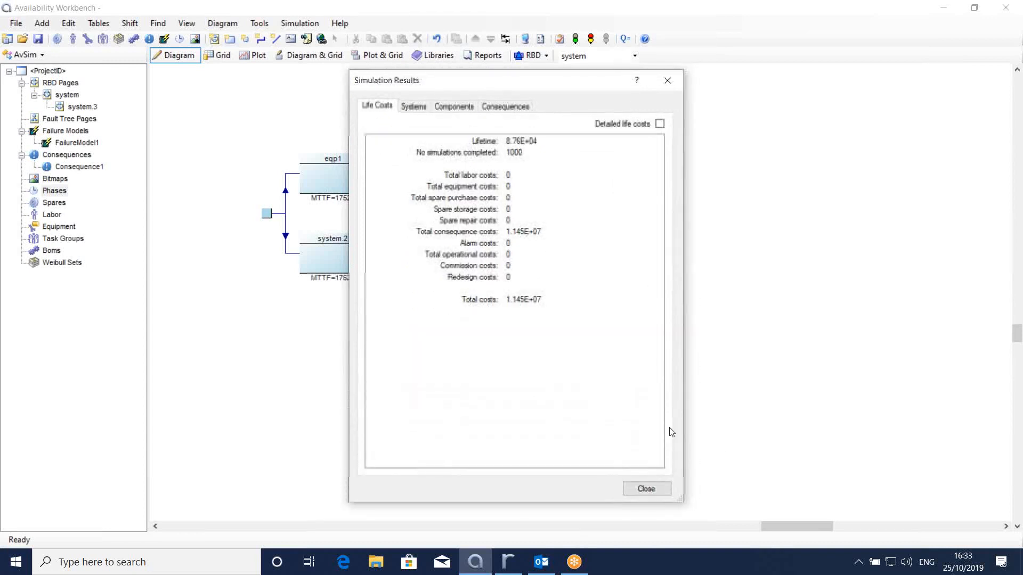
left_click(660, 125)
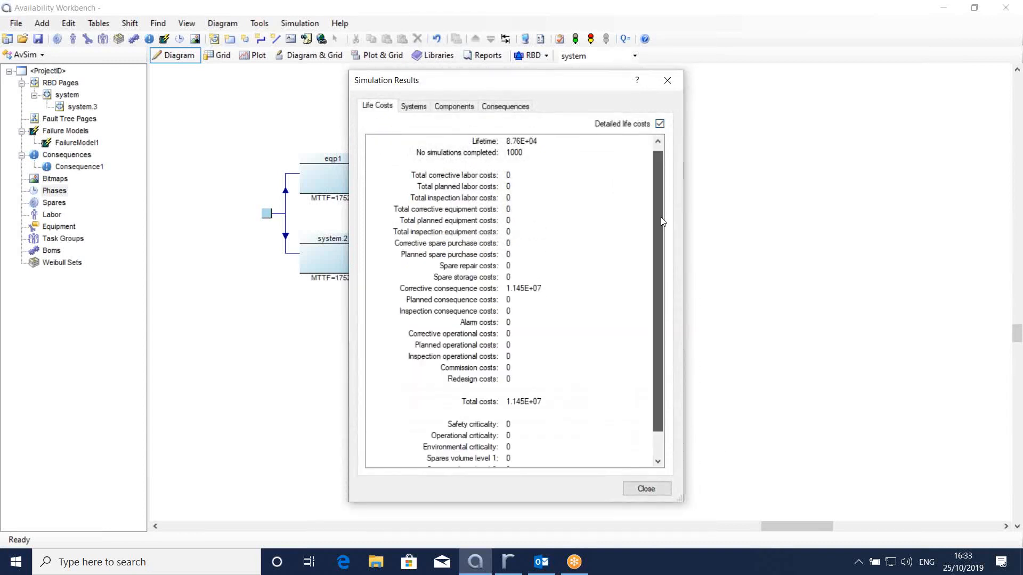
scroll(478, 277, "down", 1)
left_click(462, 266)
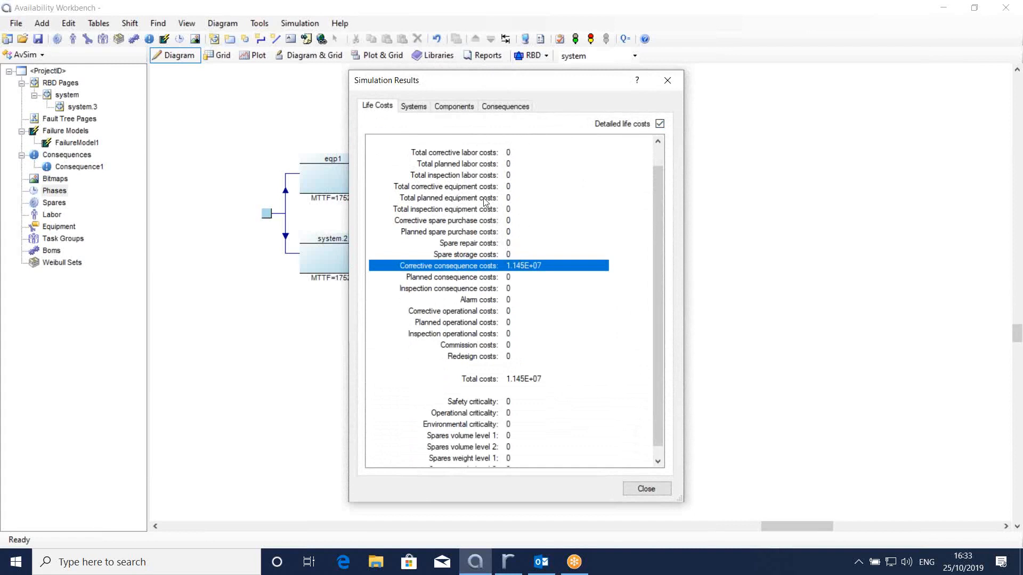
Review the simulation results for the top-level system, the individual components and Consequence1.
left_click(421, 108)
left_click(411, 147)
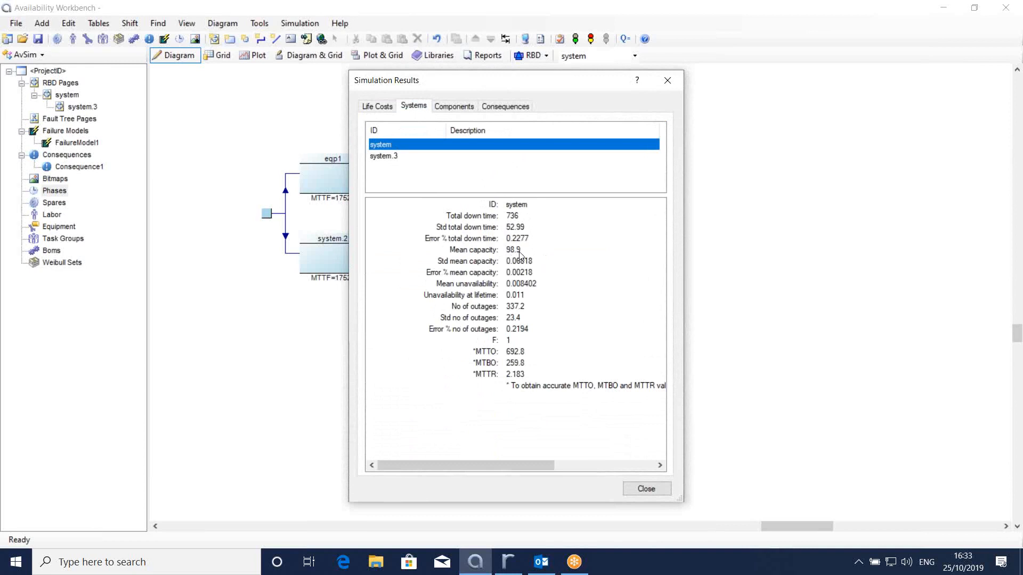
left_click(453, 107)
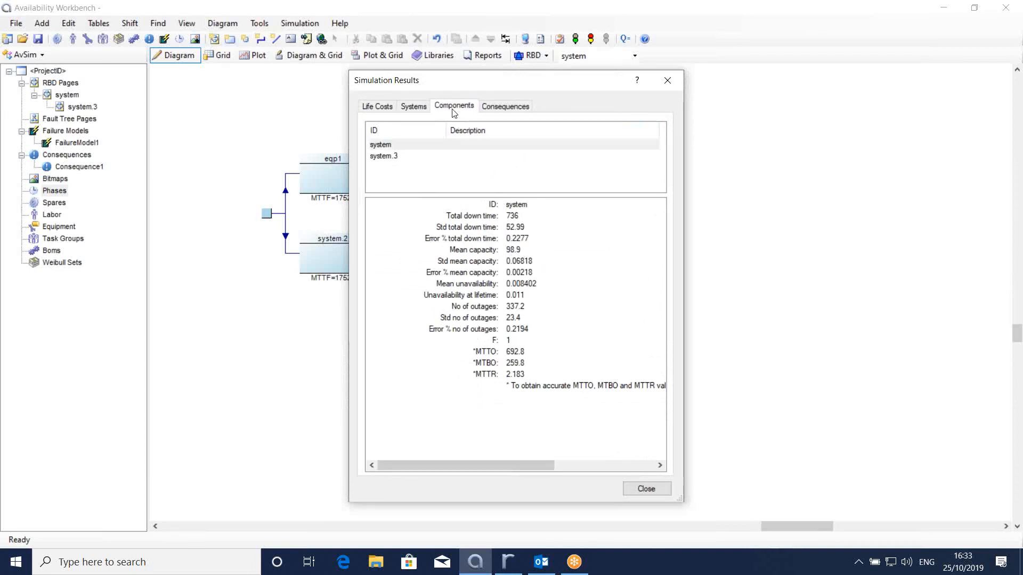
left_click(402, 145)
left_click(402, 156)
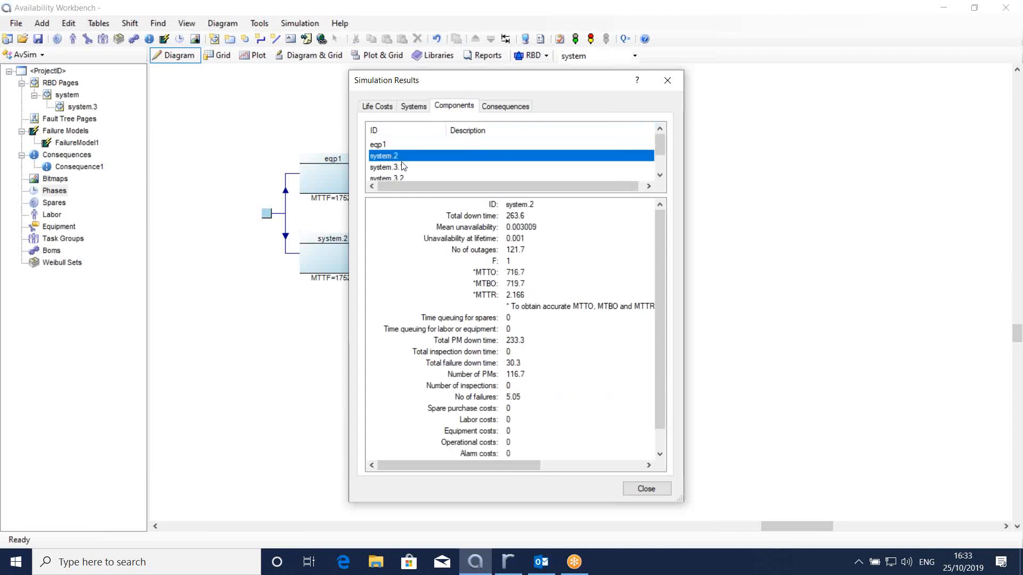
left_click(402, 167)
left_click(403, 175)
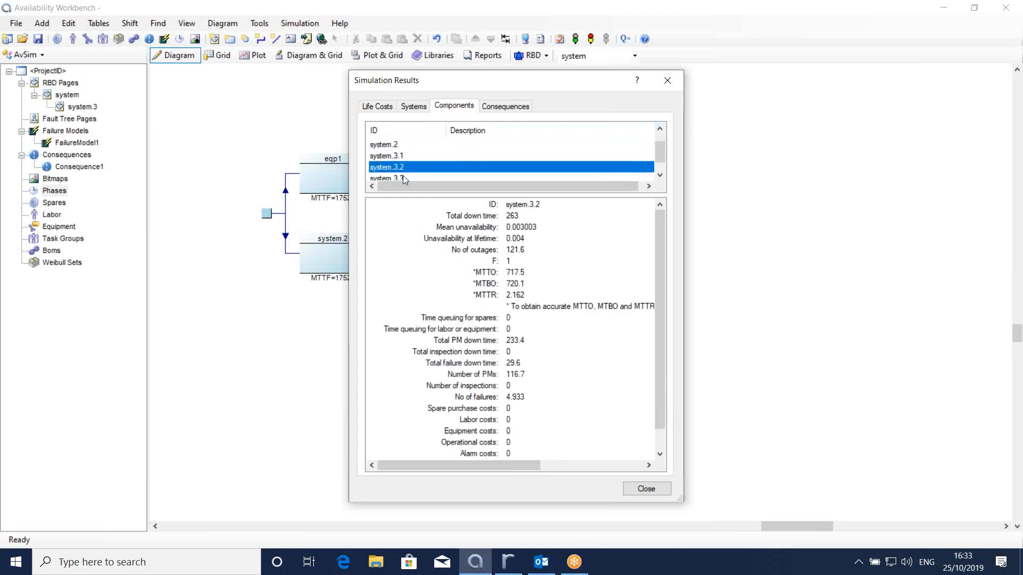
left_click(508, 107)
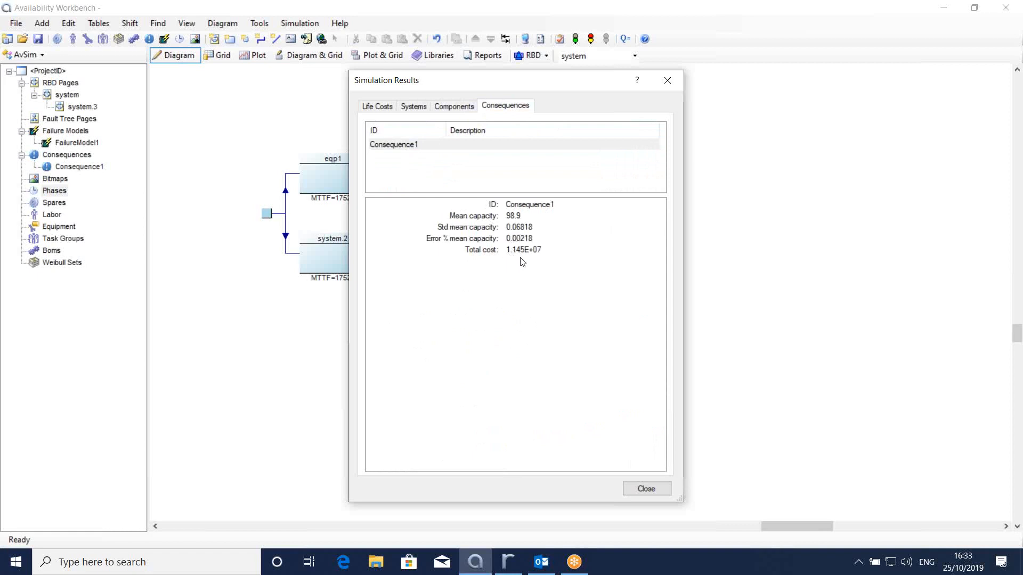
left_click(668, 81)
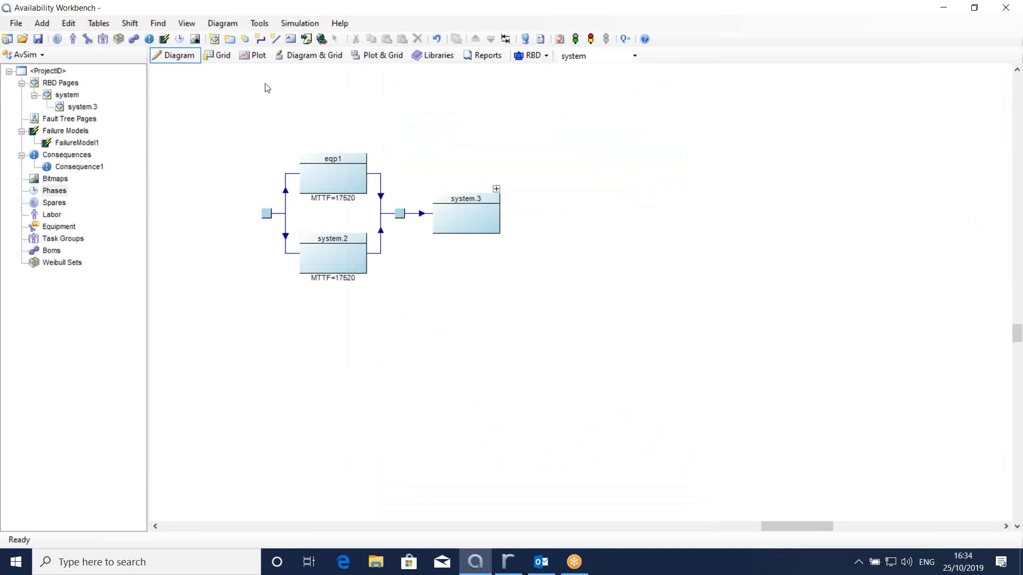
Plot the simulation results and switch from the cost profile to the Contribution plot.
left_click(256, 60)
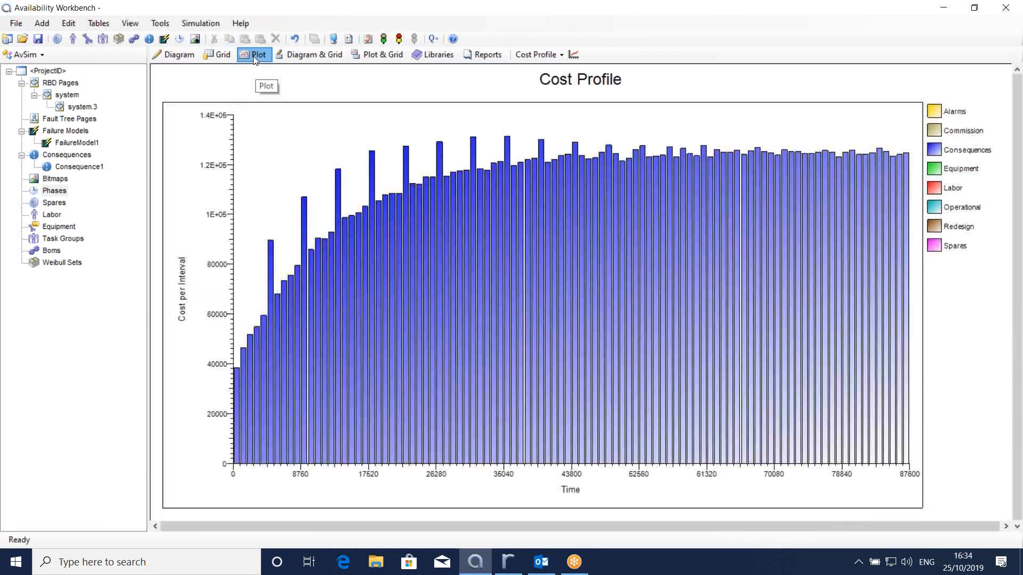
left_click(550, 55)
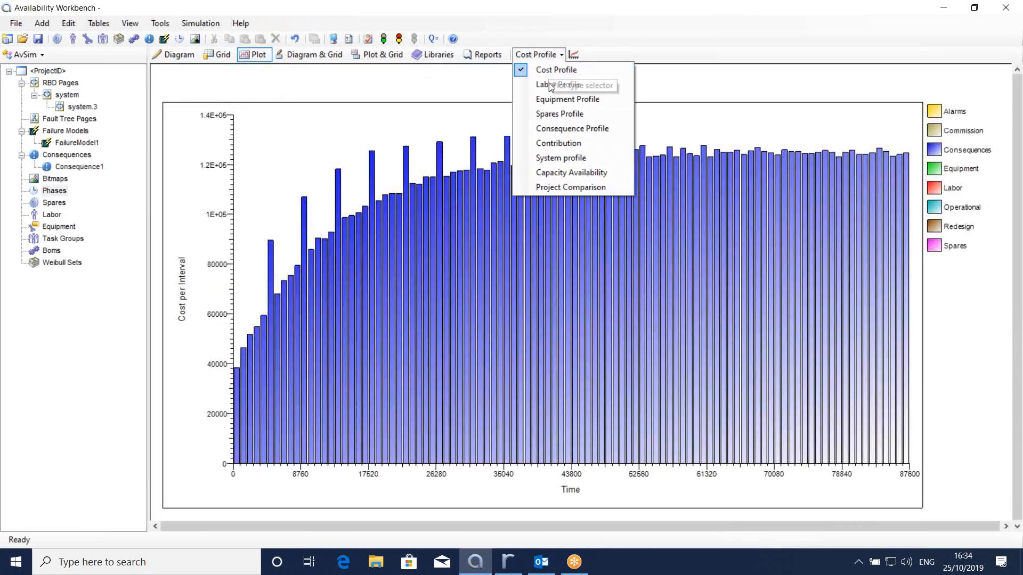
left_click(560, 144)
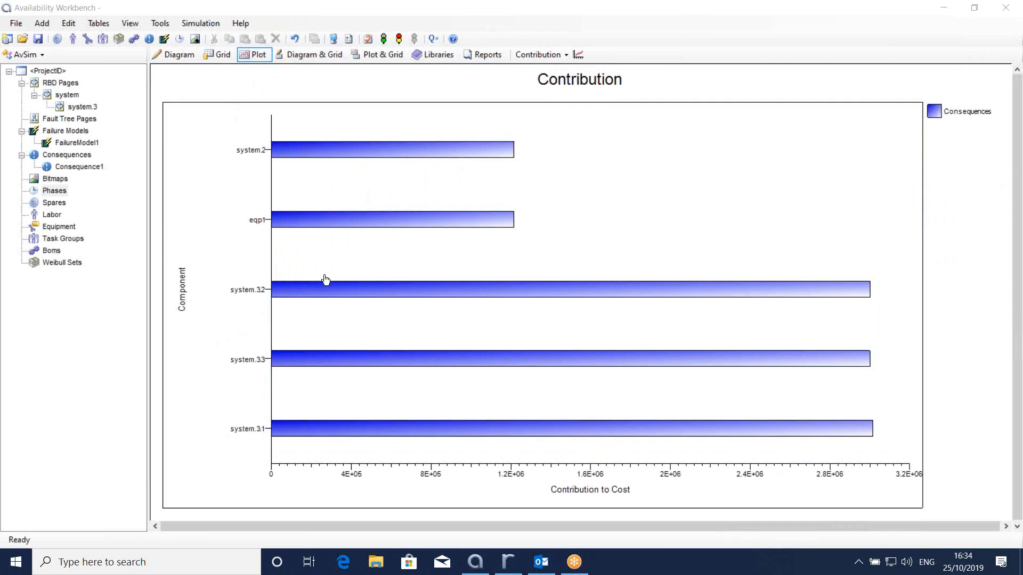
Set the Contribution plot to show each component's contribution to unavailability.
left_click(579, 56)
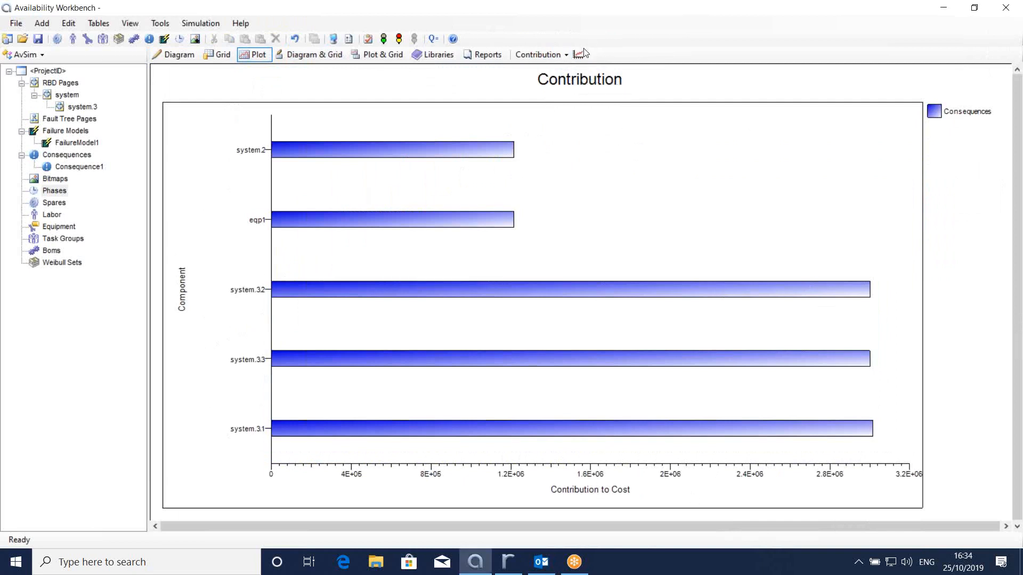
left_click(578, 54)
left_click(371, 280)
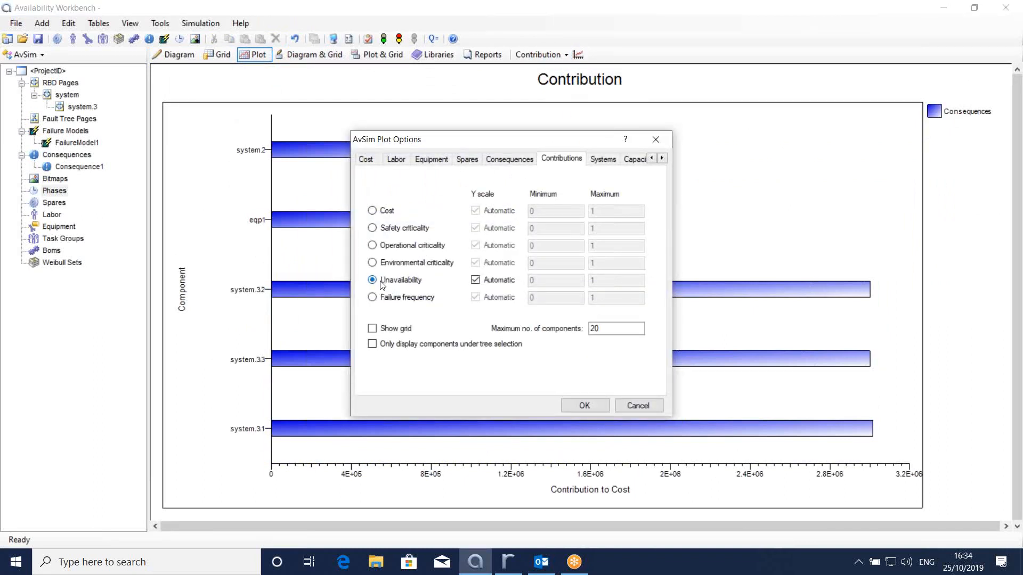
left_click(576, 404)
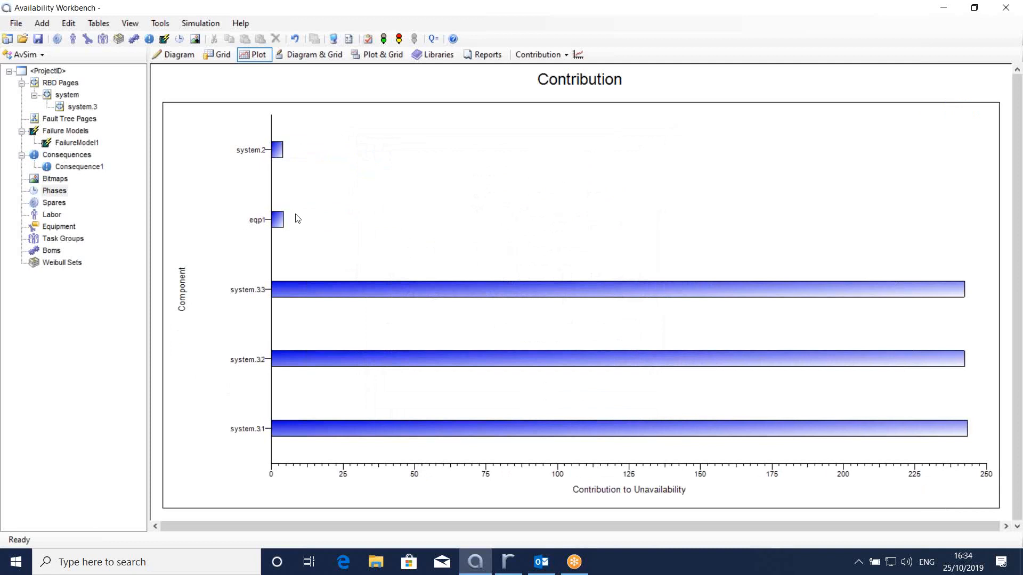
Open the recent project Oil & Gas System_Stage 4.awb from AvSim Training 2020 and list the subpages of its OIL/GAS system.
left_click(16, 23)
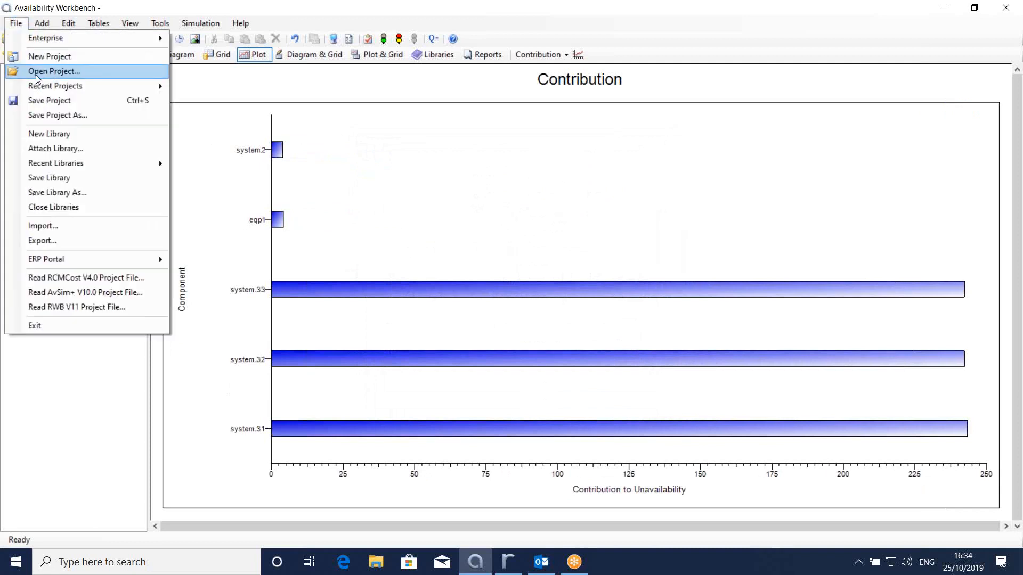
mouse_move(103, 86)
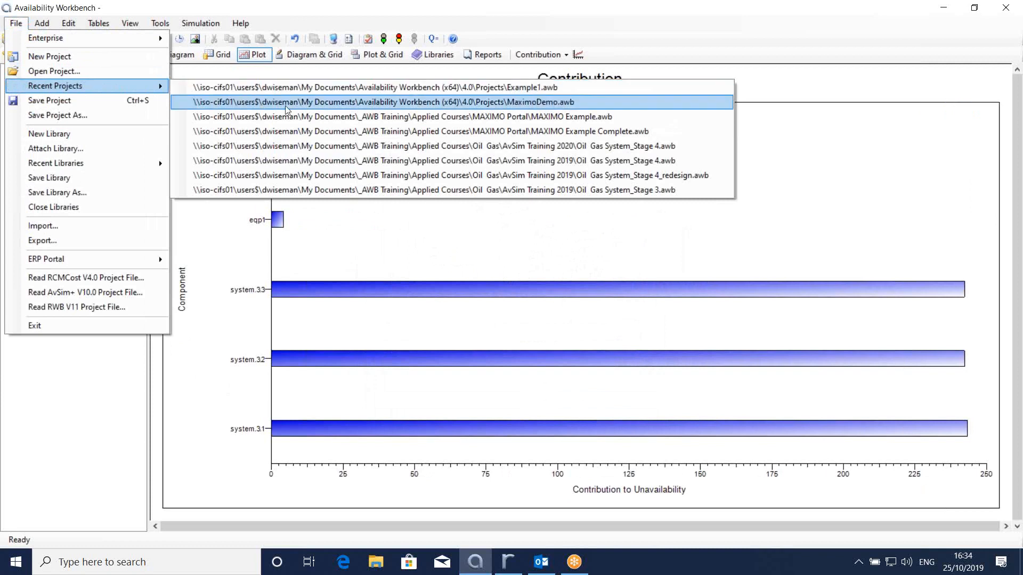
left_click(328, 147)
left_click(534, 323)
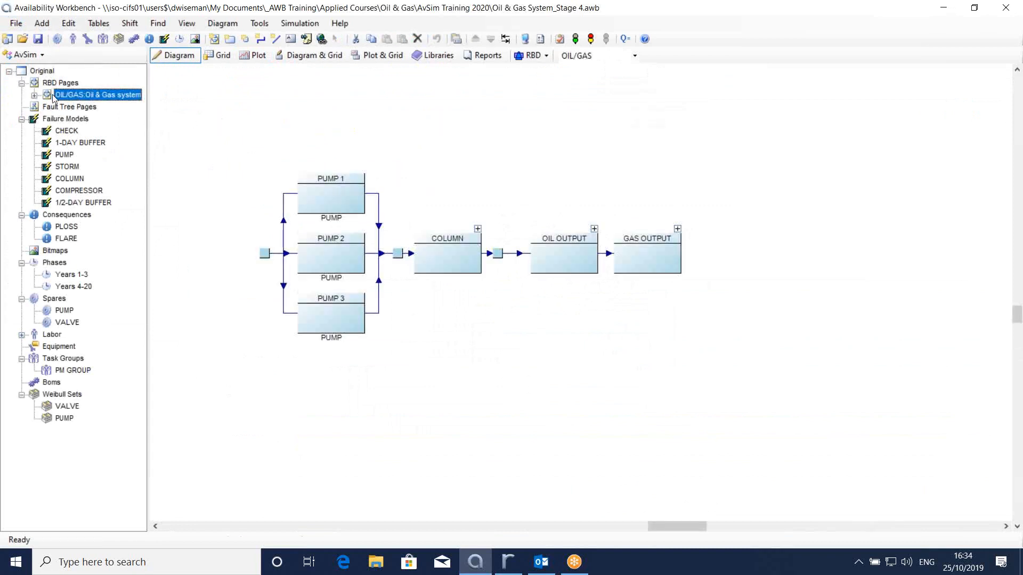
left_click(34, 95)
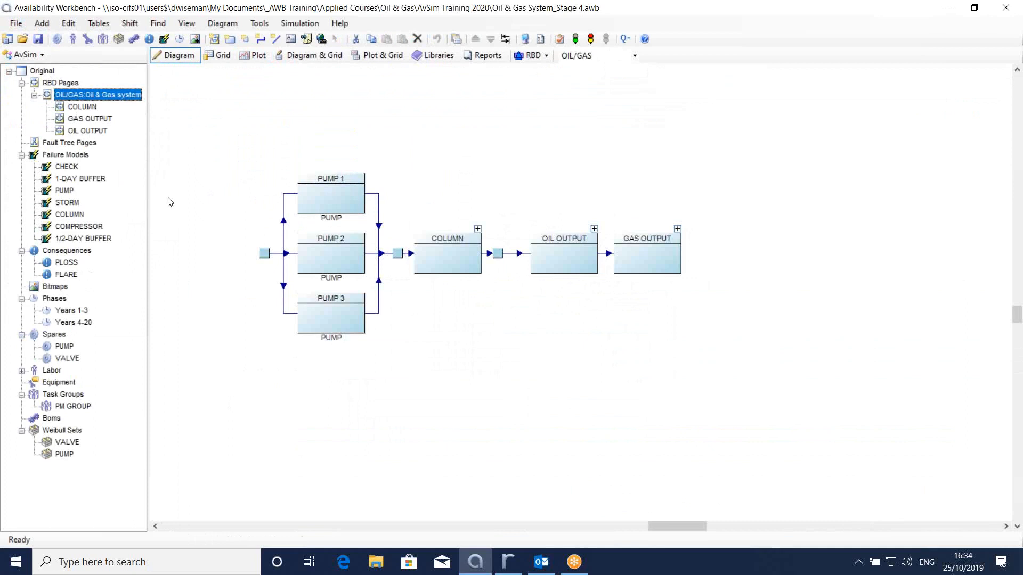
Check the maximum capacity in the rules of the PUMP 1 block within the parallel pump group.
left_click_drag(249, 143, 407, 372)
double_click(347, 212)
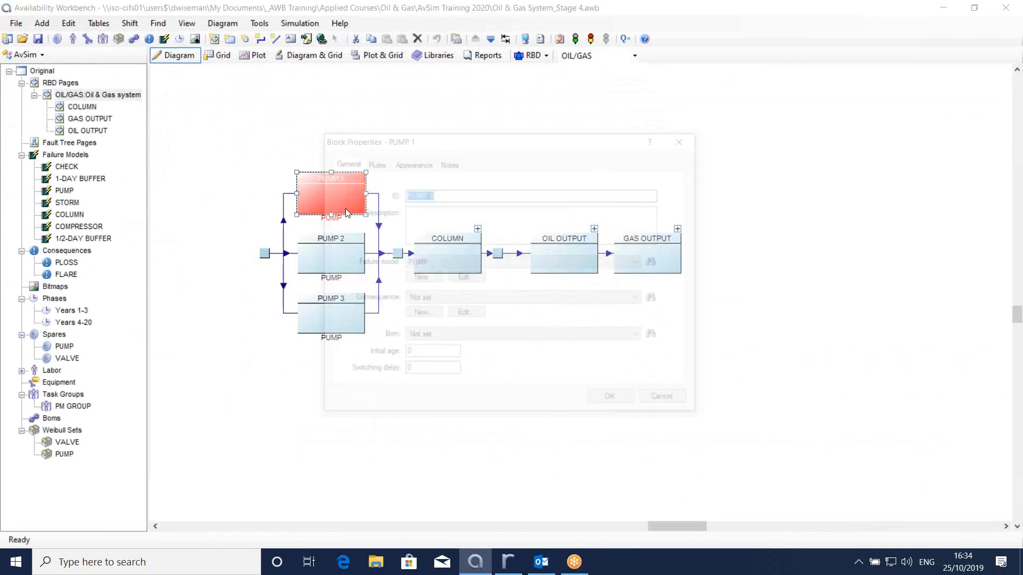
left_click(374, 162)
double_click(582, 206)
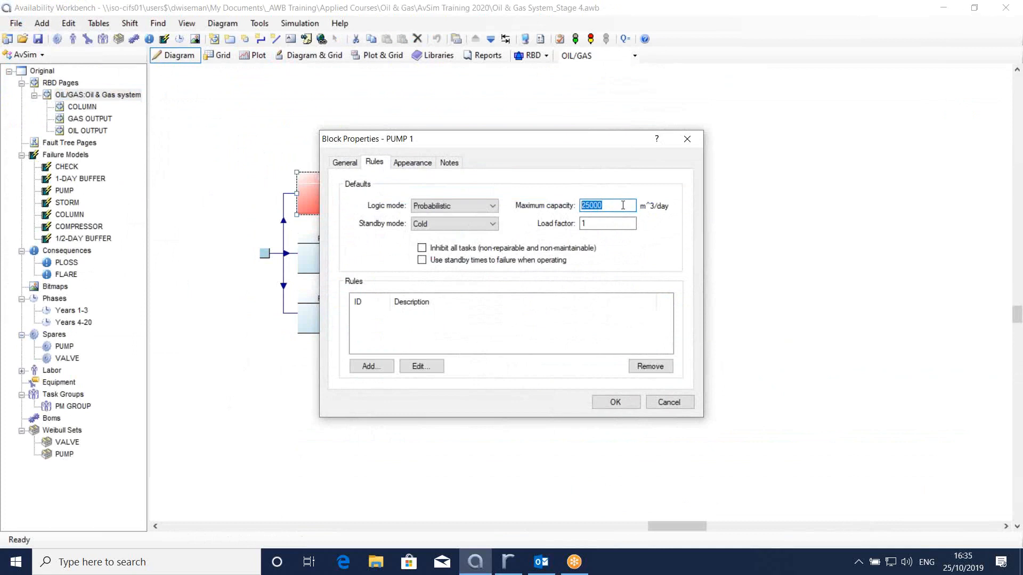
left_click(688, 139)
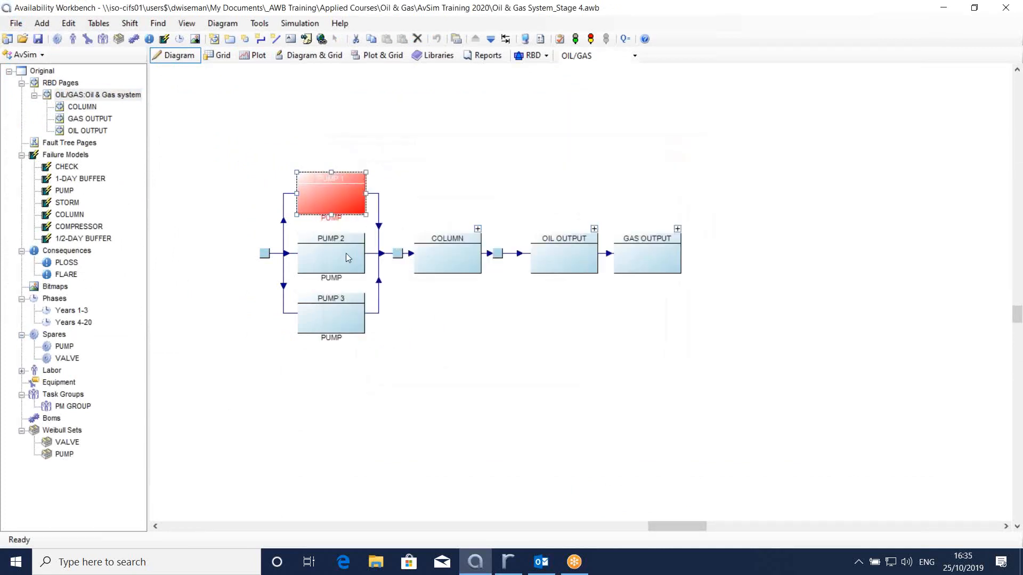
left_click(422, 209)
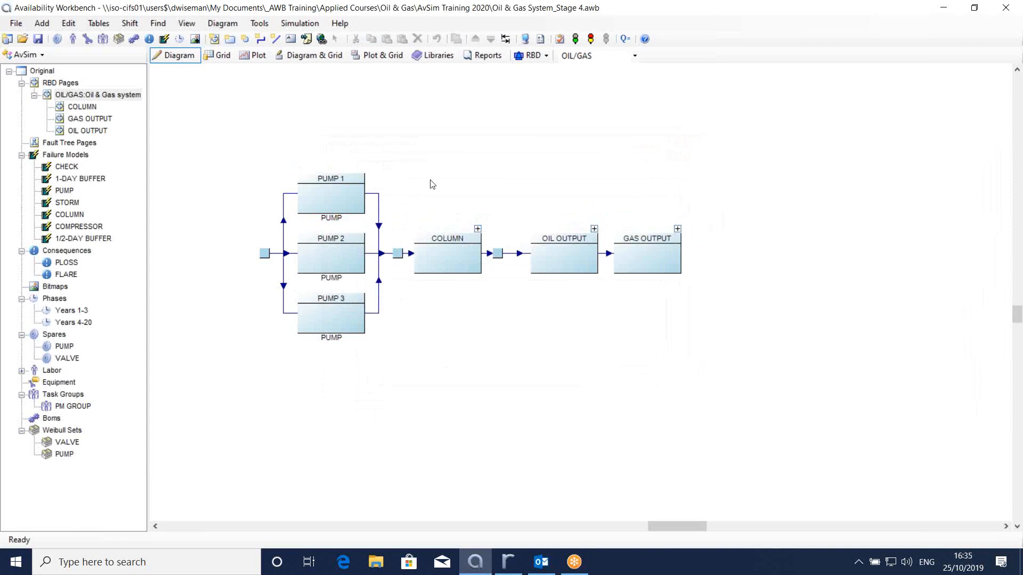
Check the flow rate that equates to 100% capacity in the project's simulation options.
left_click(541, 40)
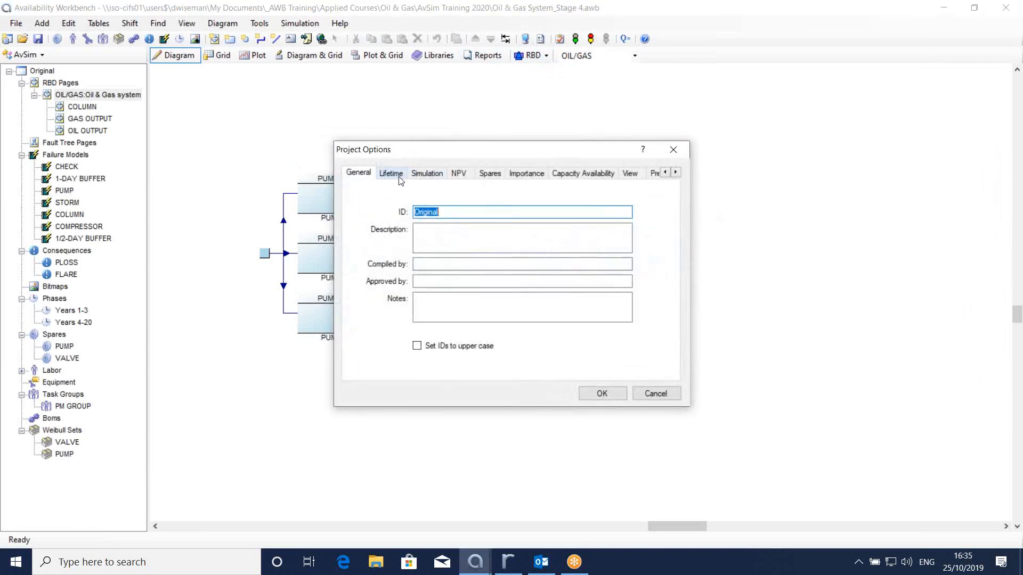
left_click(400, 177)
left_click(412, 177)
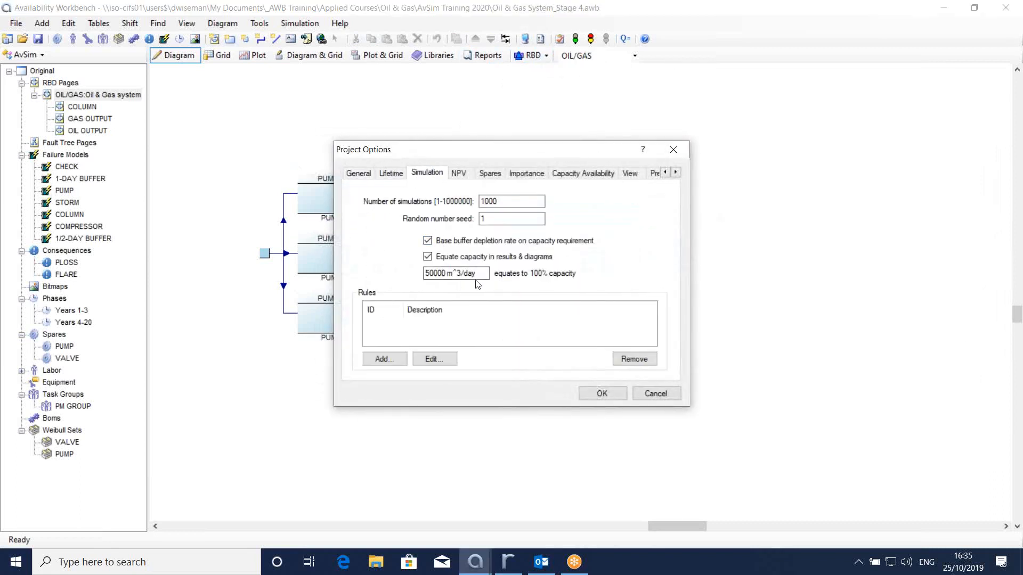
left_click_drag(476, 273, 445, 273)
left_click(477, 273)
left_click_drag(478, 273, 394, 266)
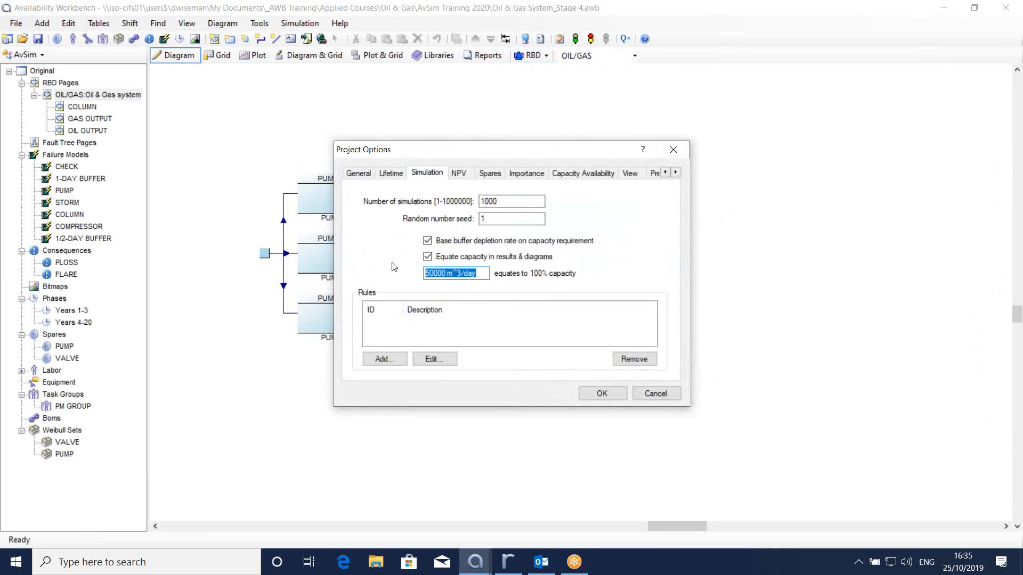
left_click(673, 151)
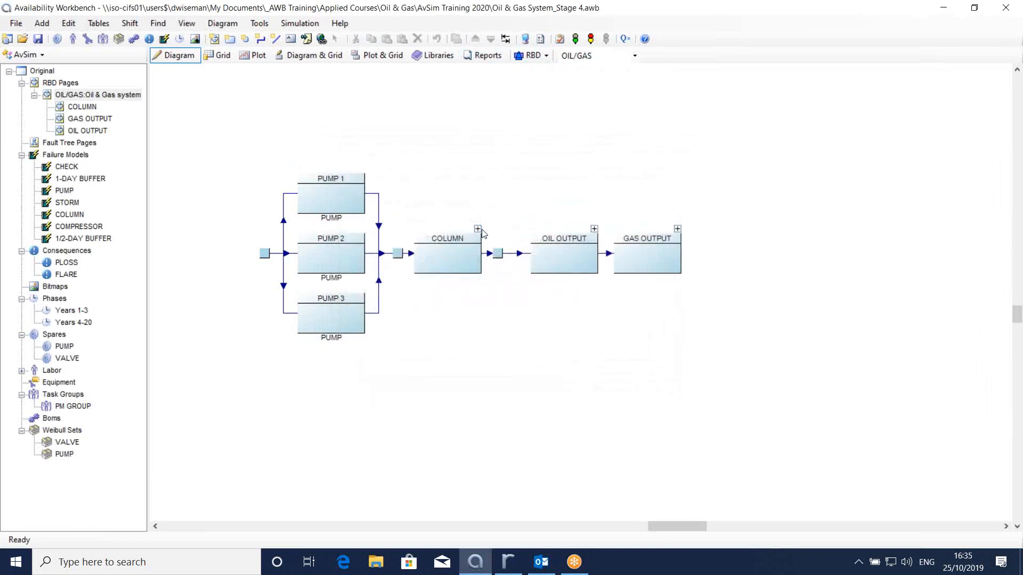
On the COLUMN page, inspect the COLUMN FLARE block's 1-DAY BUFFER failure model and its time to empty the buffer.
left_click(75, 110)
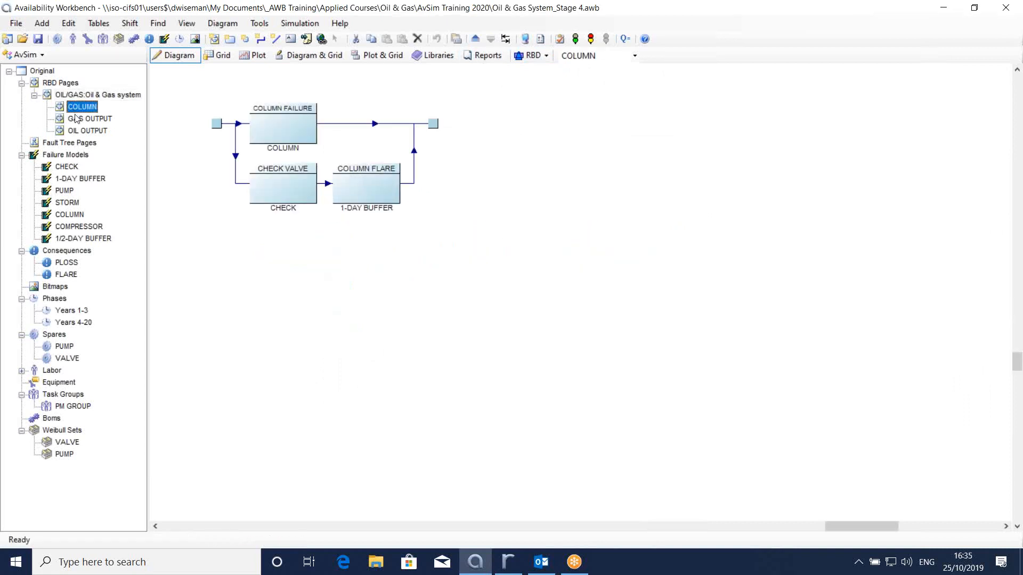
double_click(378, 183)
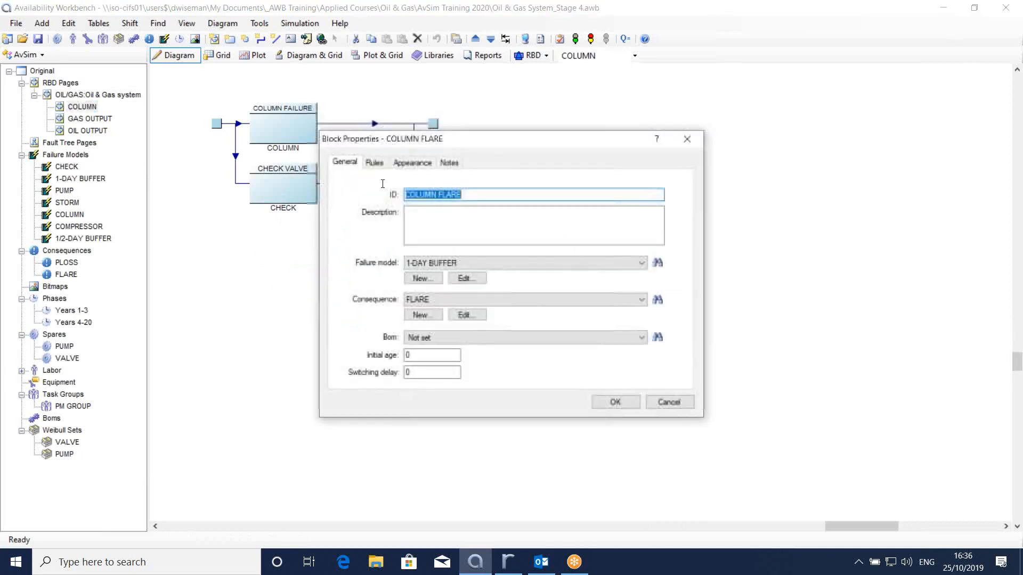
left_click(471, 278)
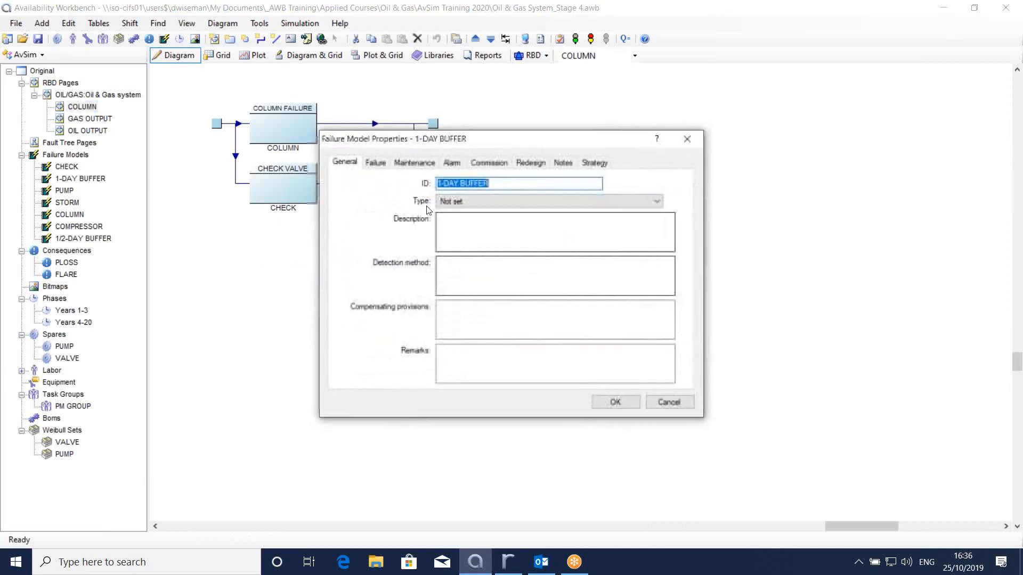
left_click(385, 165)
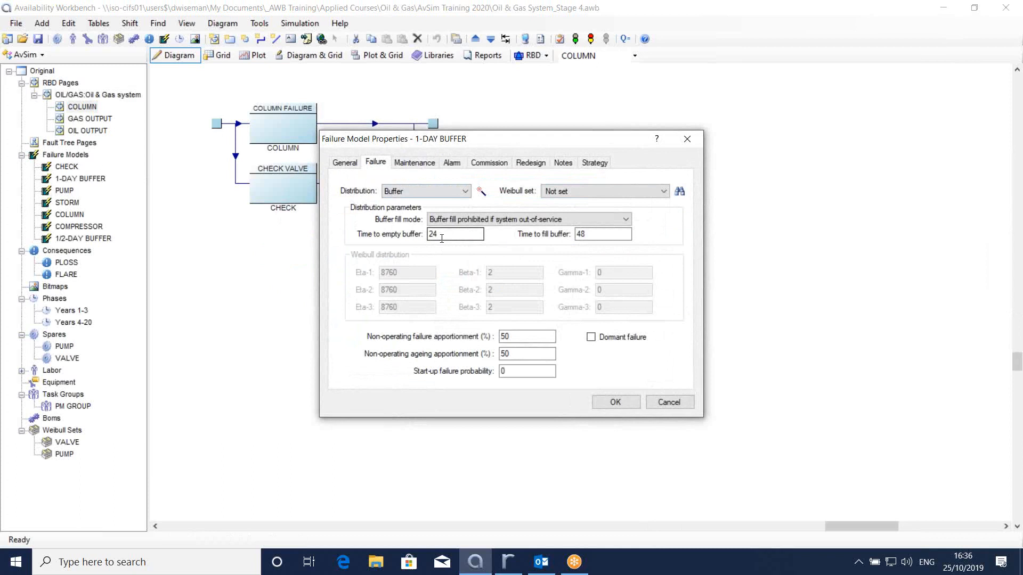
left_click_drag(442, 235, 409, 231)
left_click(687, 138)
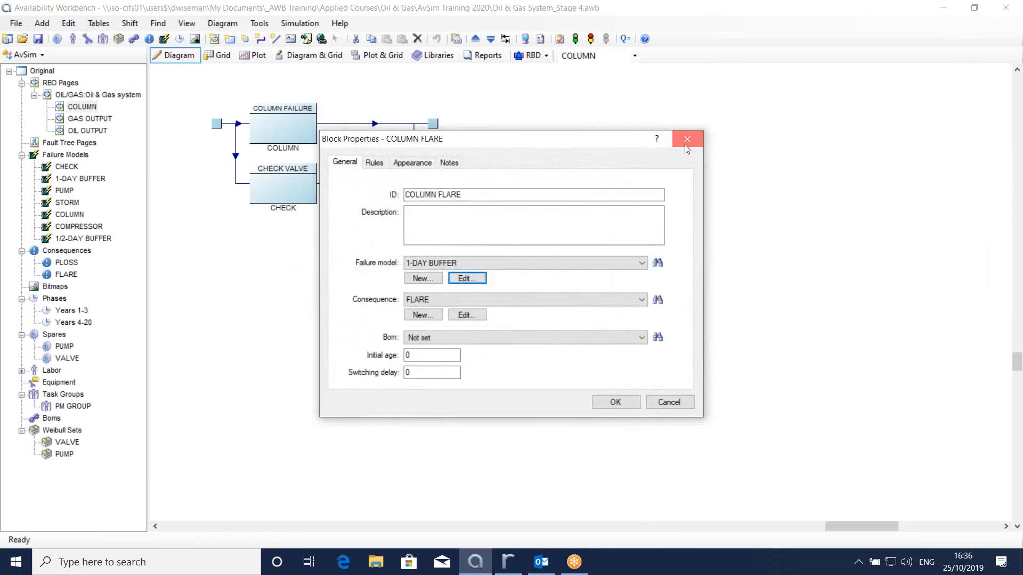
left_click(687, 138)
left_click(677, 152)
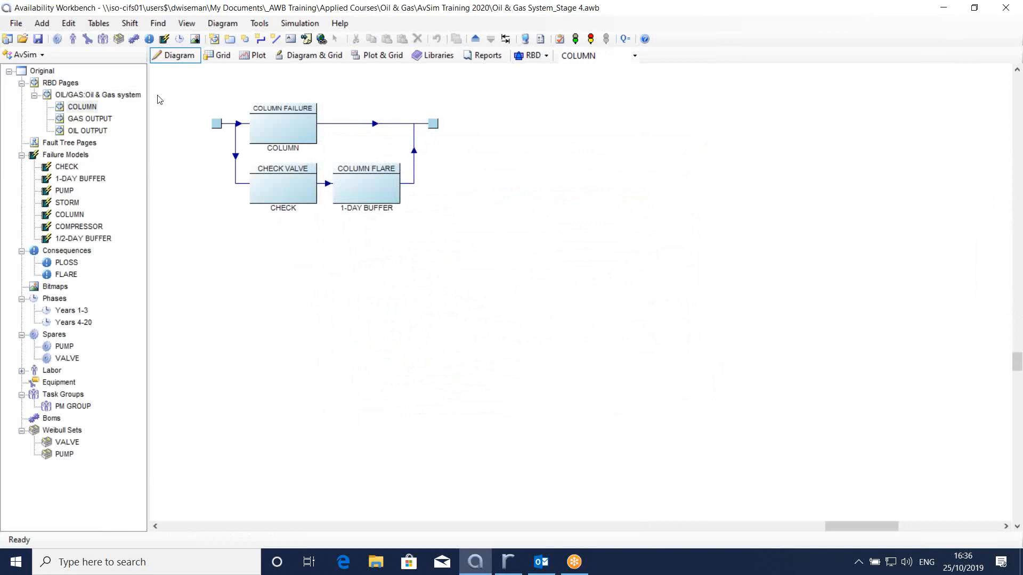
Return to the OIL/GAS system page and check which Weibull set the PUMP failure model uses.
left_click(98, 98)
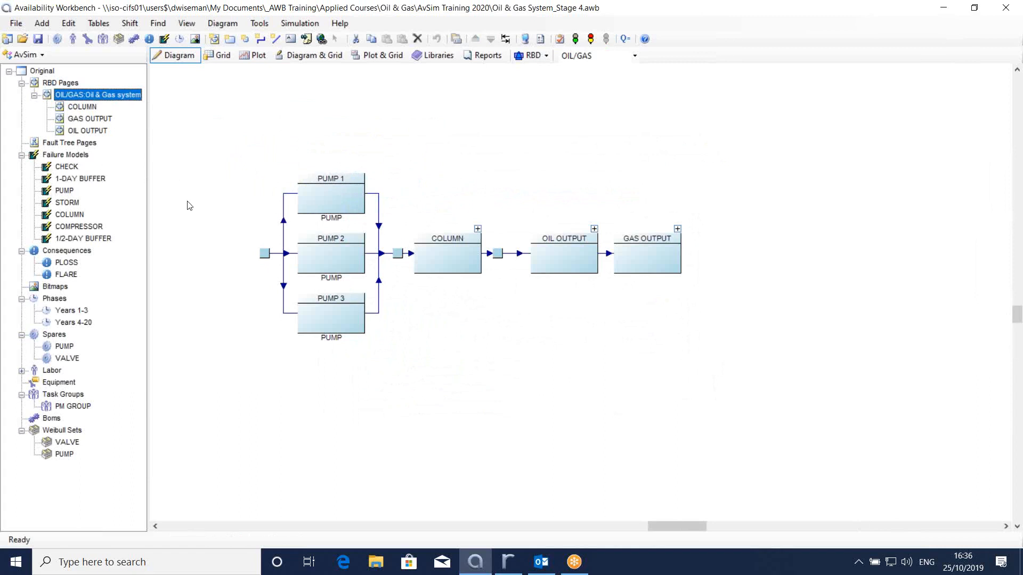
double_click(70, 190)
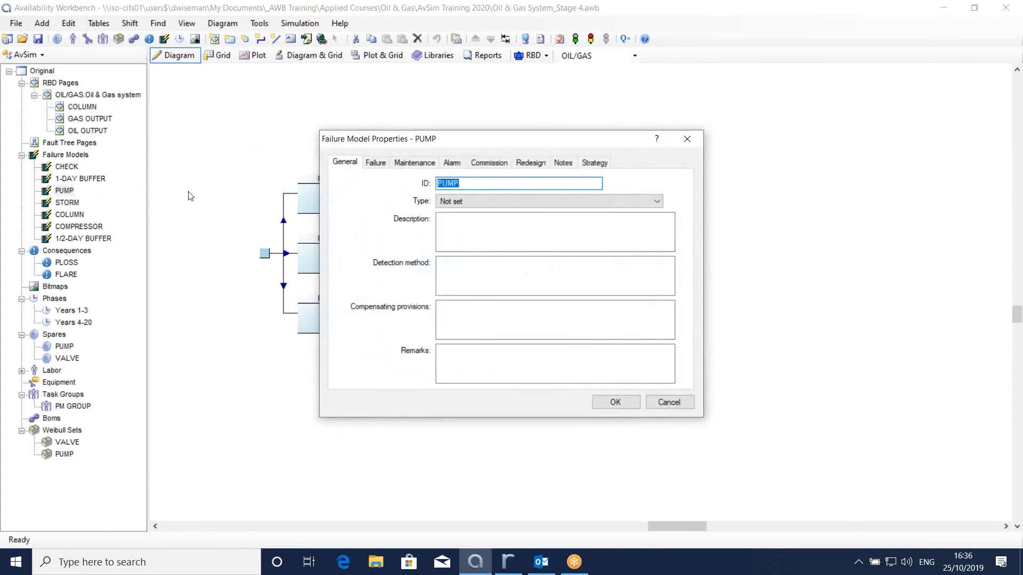
left_click(375, 163)
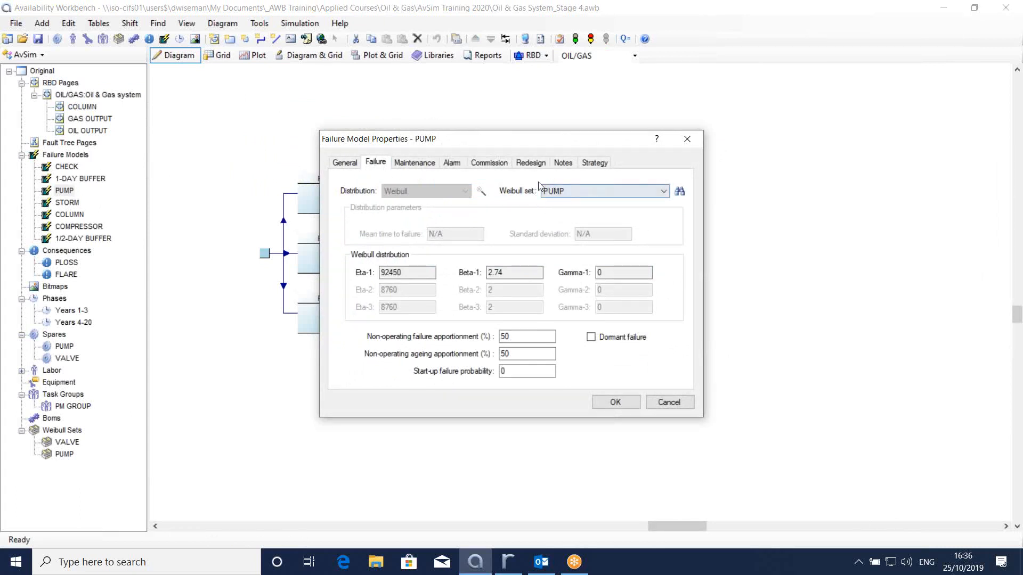
left_click(687, 140)
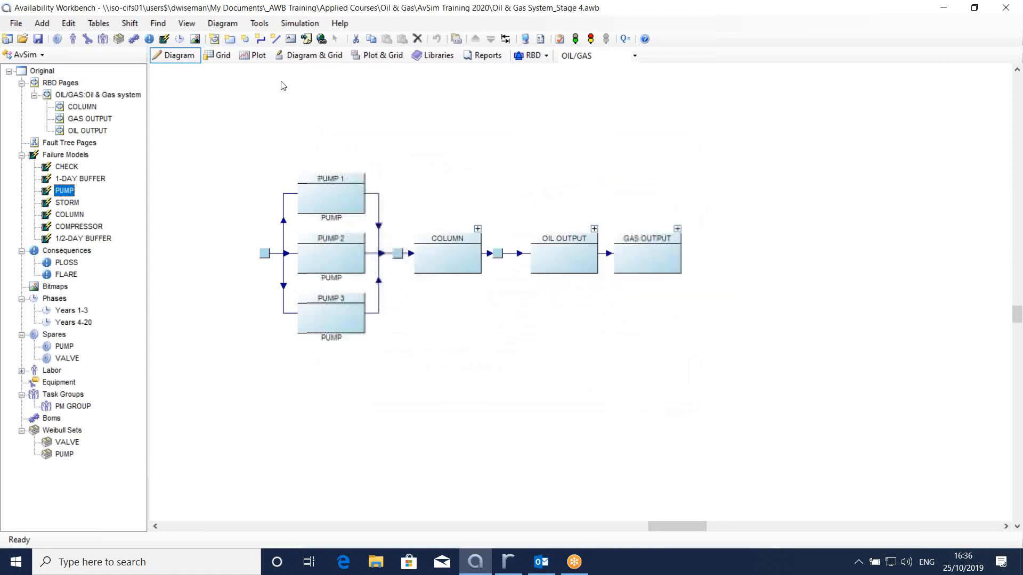
Switch to the Weibull module and compare the cumulative probability plots of the VALVE and PUMP sets.
left_click(30, 56)
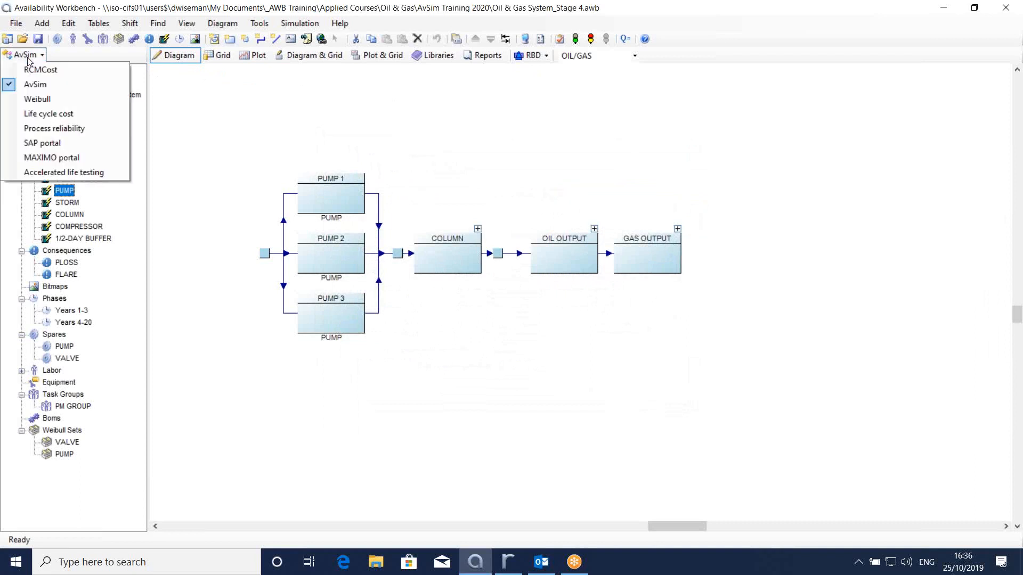
left_click(43, 100)
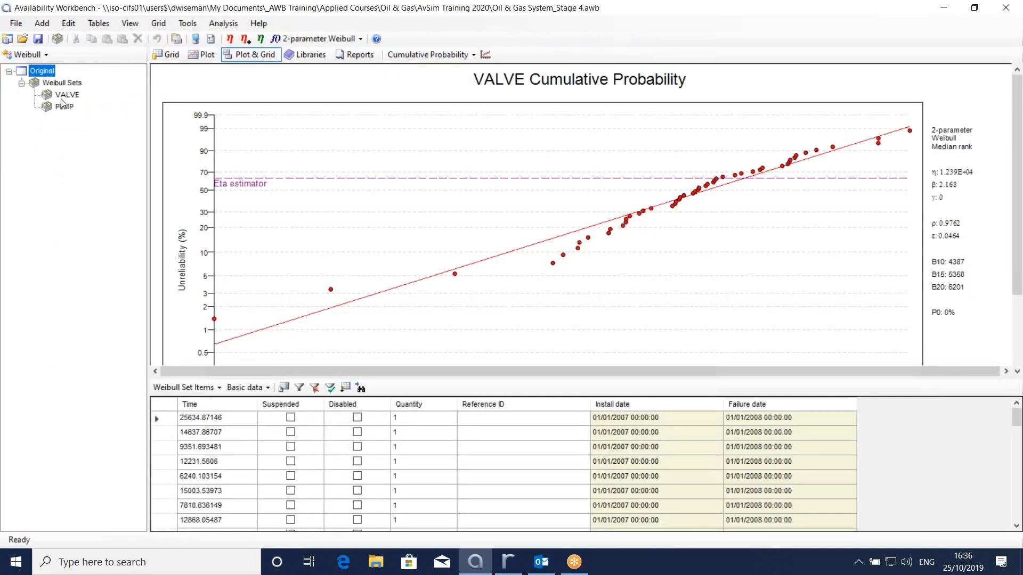
left_click(61, 98)
left_click(62, 106)
left_click(61, 98)
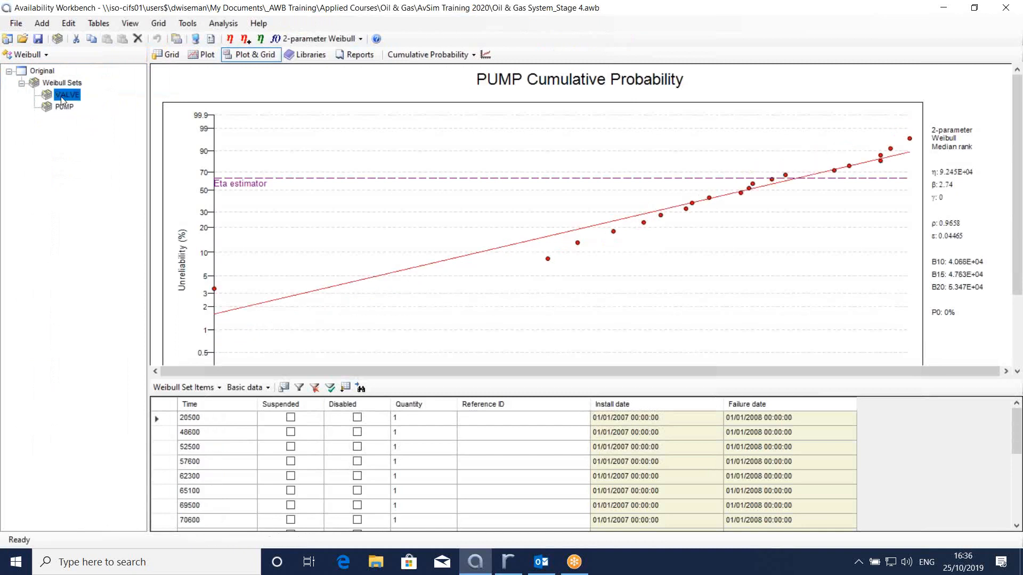
Examine the VALVE set's failure times and install and failure dates, and review the available distribution types.
left_click_drag(432, 375, 432, 211)
left_click_drag(209, 265, 219, 499)
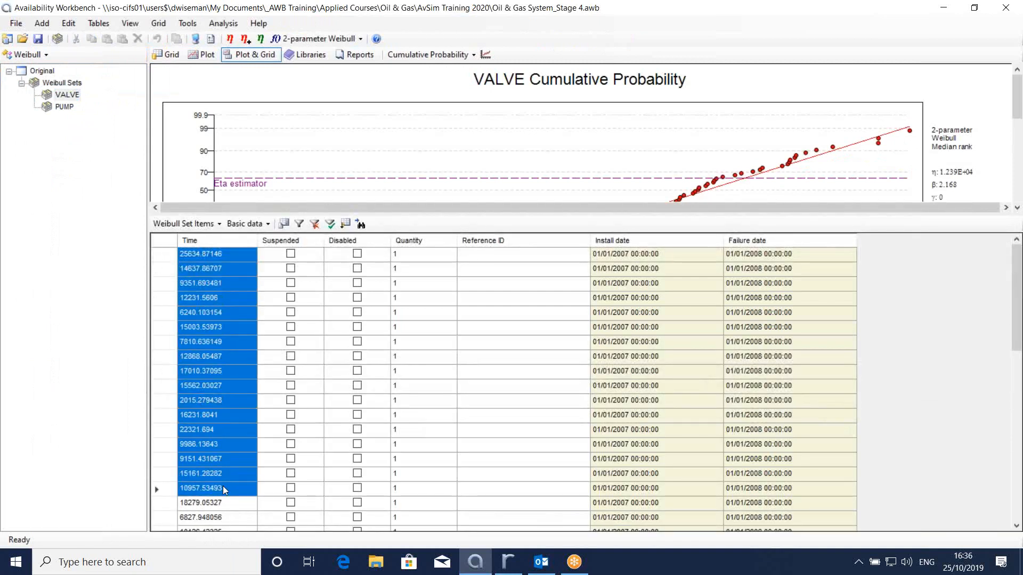
mouse_move(617, 258)
left_mouse_down()
mouse_move(750, 258)
mouse_move(776, 369)
mouse_move(776, 486)
left_mouse_up()
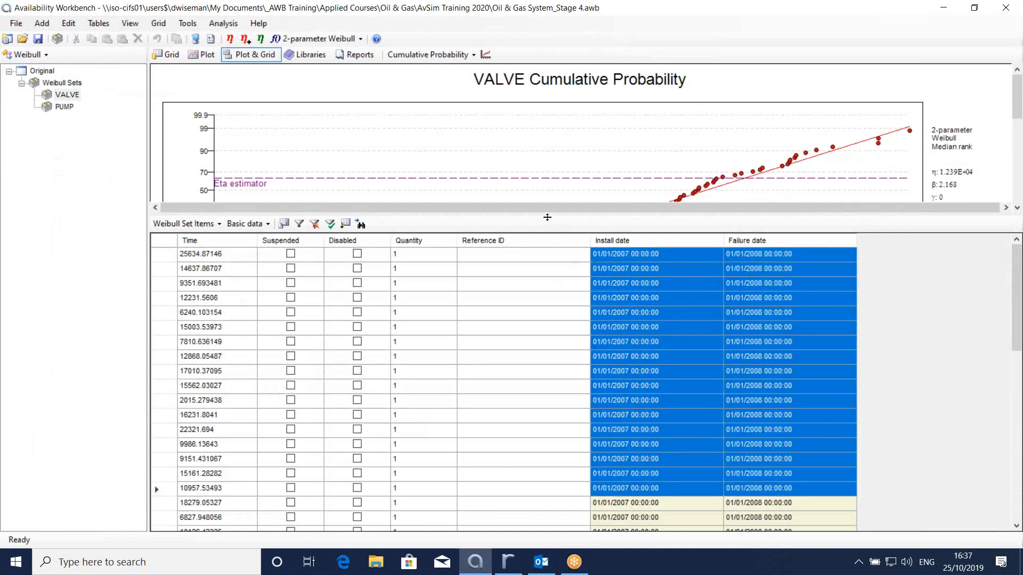
left_click_drag(550, 214, 544, 468)
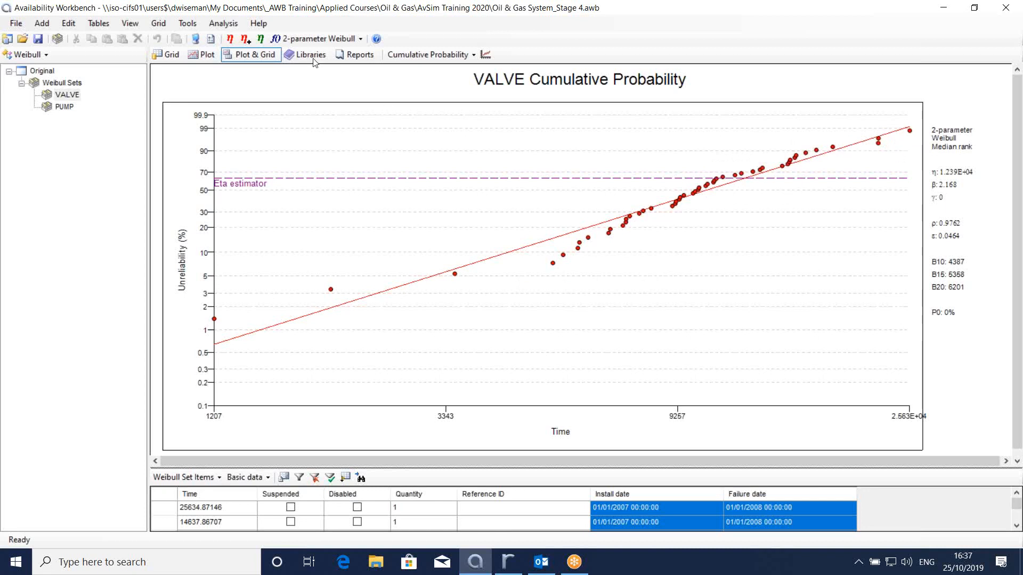
left_click(288, 40)
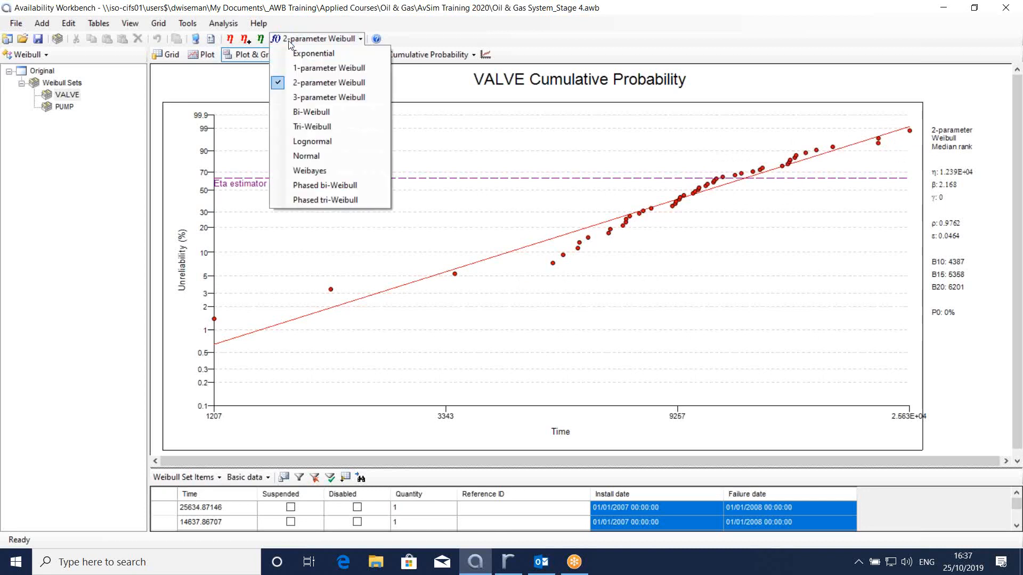
left_click(321, 20)
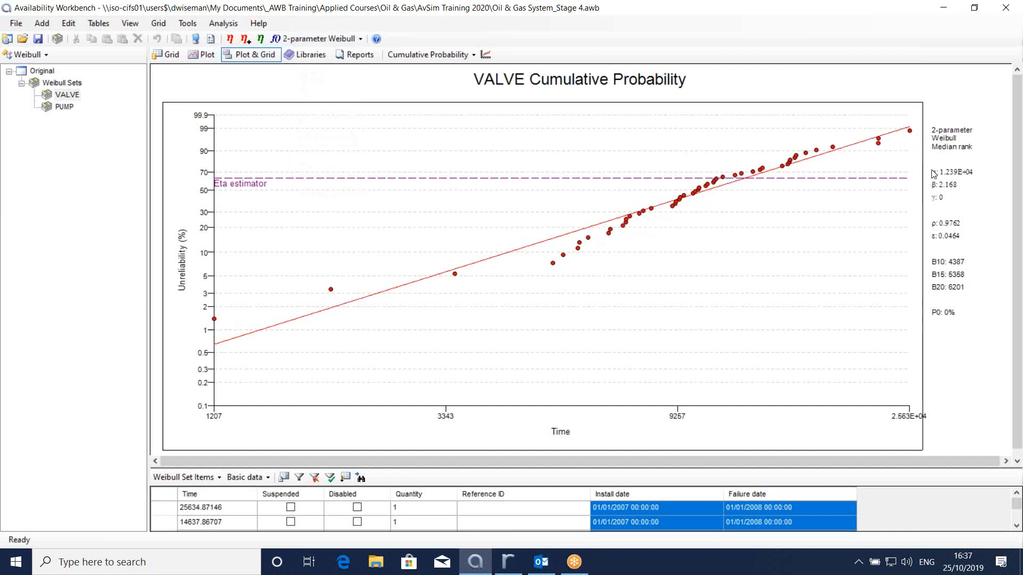
View the project in the RCMCost module and return to the AvSim module.
left_click(24, 55)
left_click(26, 70)
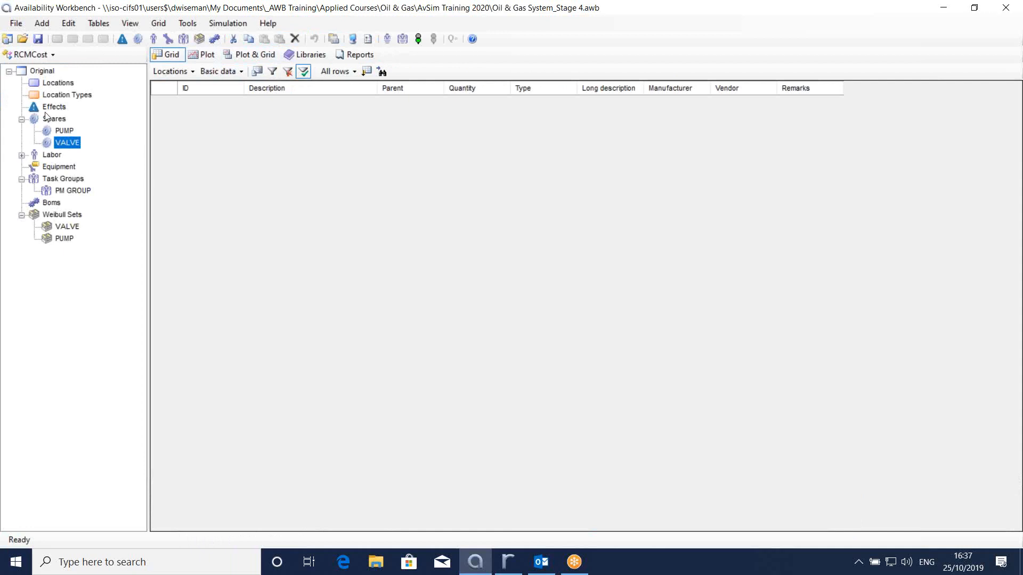
left_click(29, 54)
left_click(37, 81)
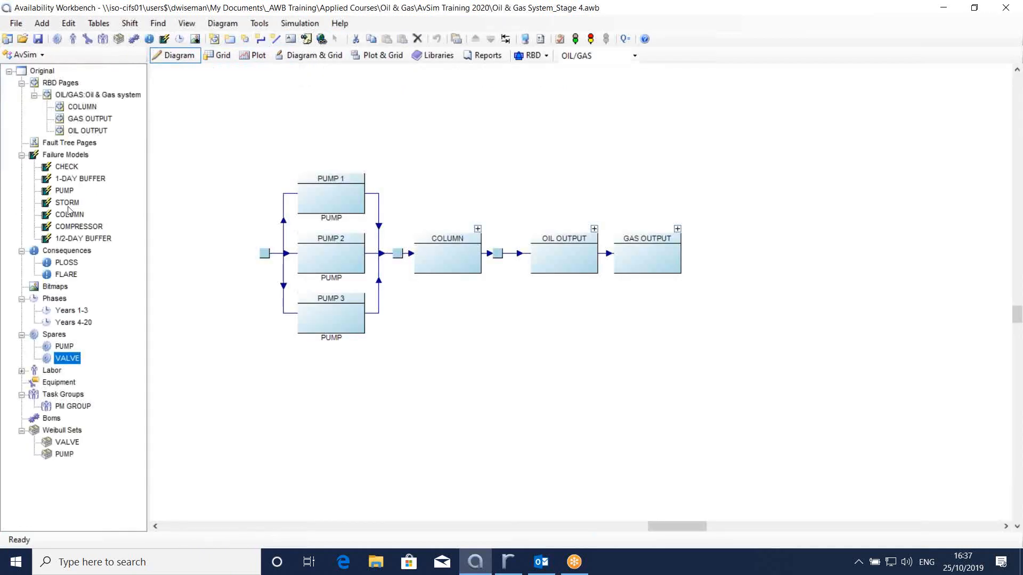
Inspect the CHECK failure model's Weibull set and its Eta-1 and Beta-1 failure parameters.
double_click(67, 166)
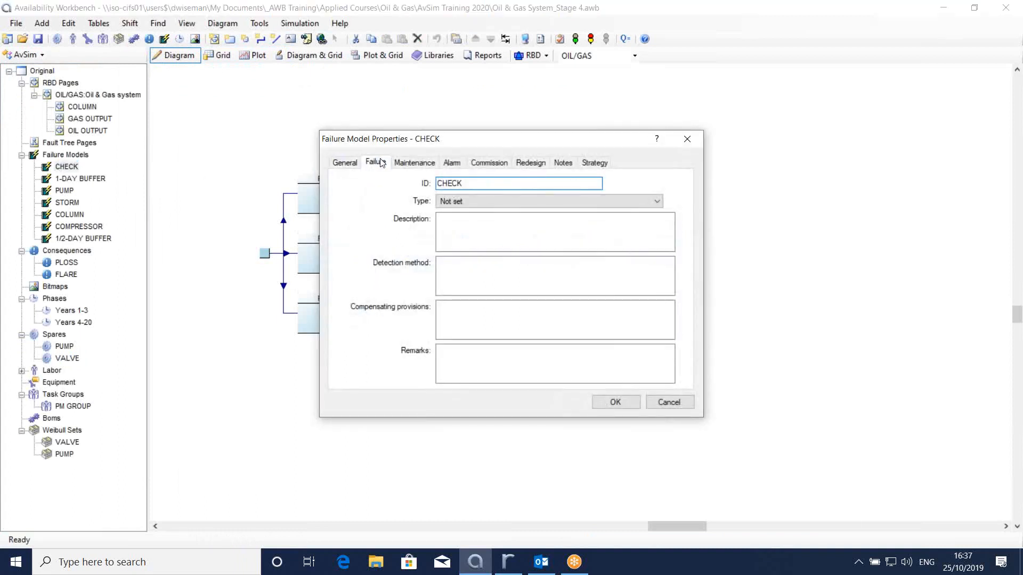
left_click(376, 162)
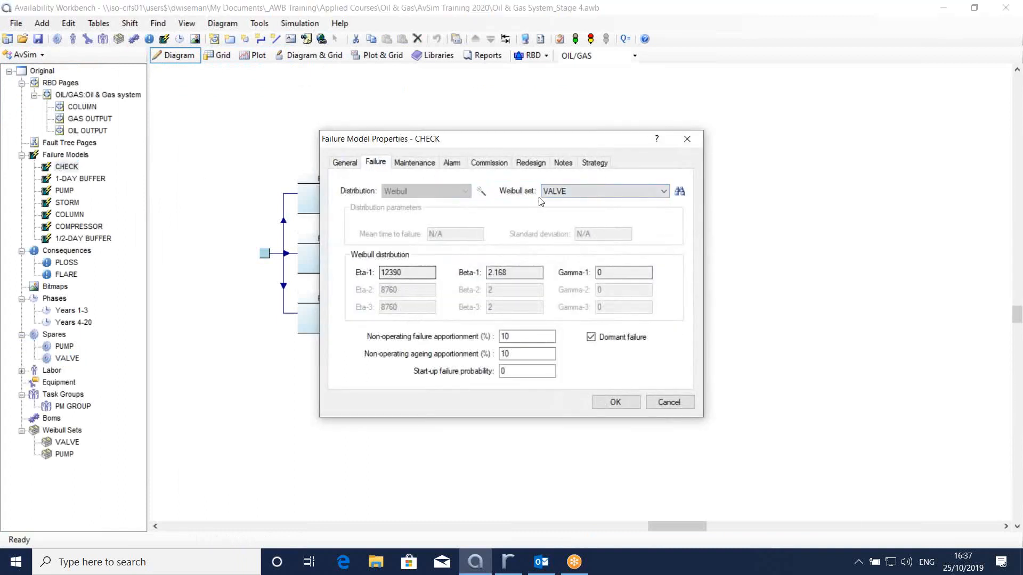
left_click_drag(404, 273, 359, 278)
left_click_drag(511, 272, 487, 273)
left_click(688, 140)
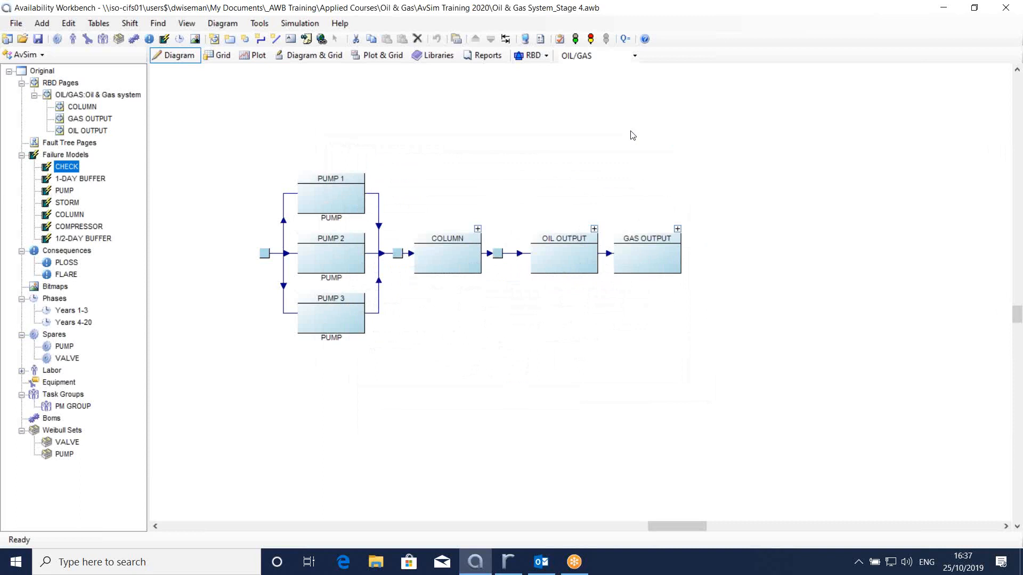
Run the simulation and review the life costs and the OIL/GAS system results.
left_click(577, 38)
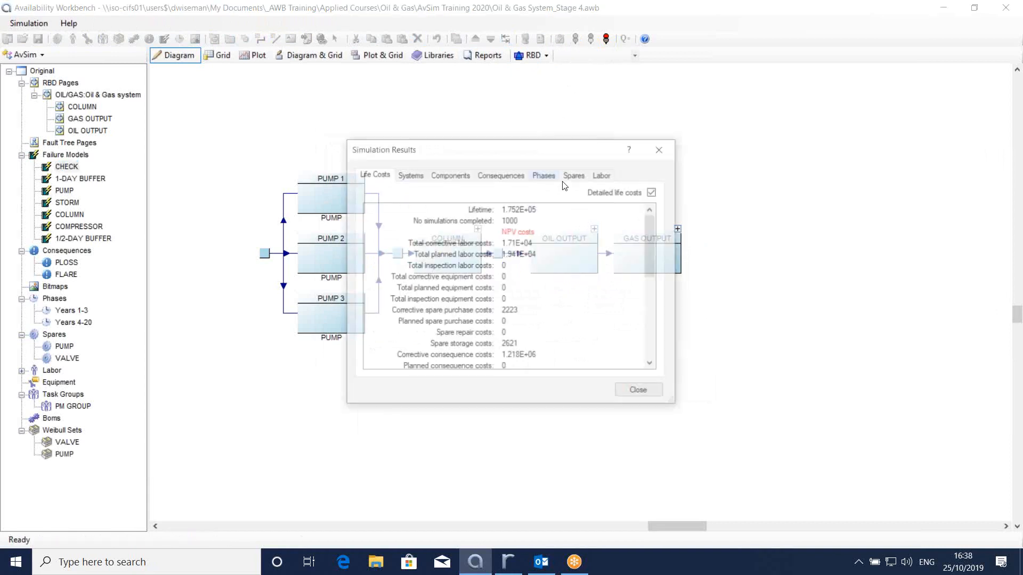
left_click_drag(653, 239, 650, 299)
left_click(410, 174)
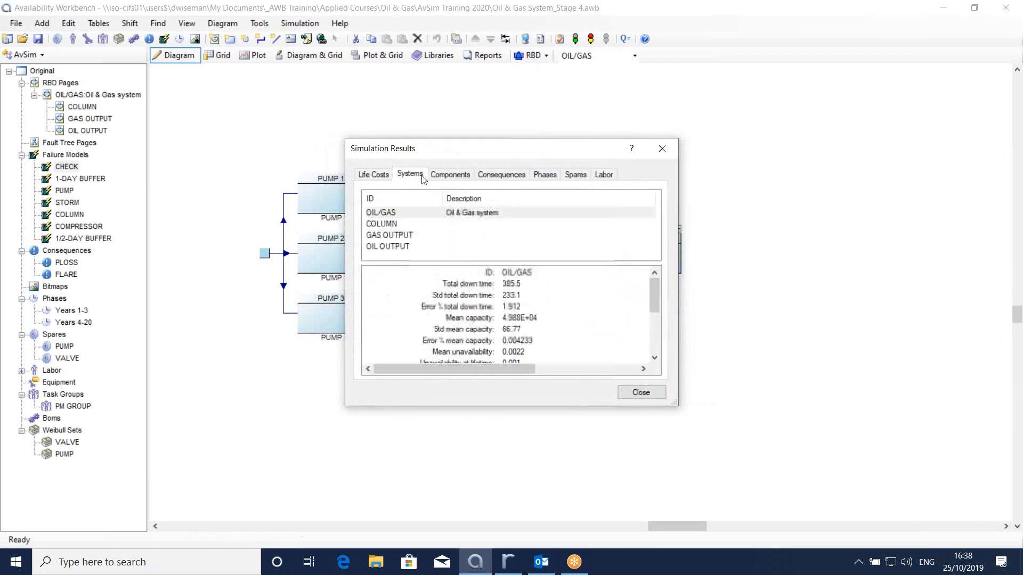
left_click(404, 213)
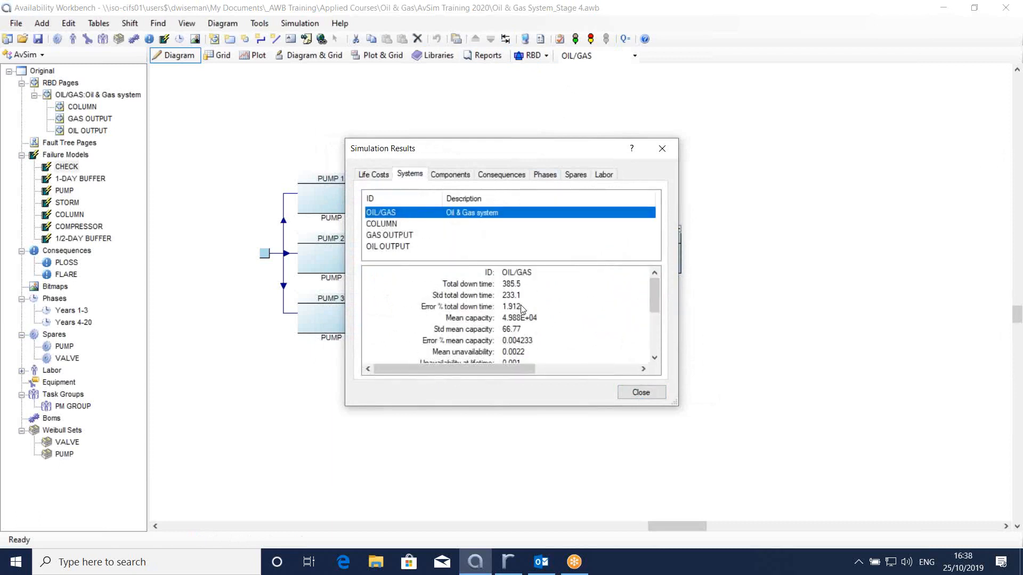
Review the simulation results for components, the PUMP and VALVE spares, and labor.
left_click(450, 174)
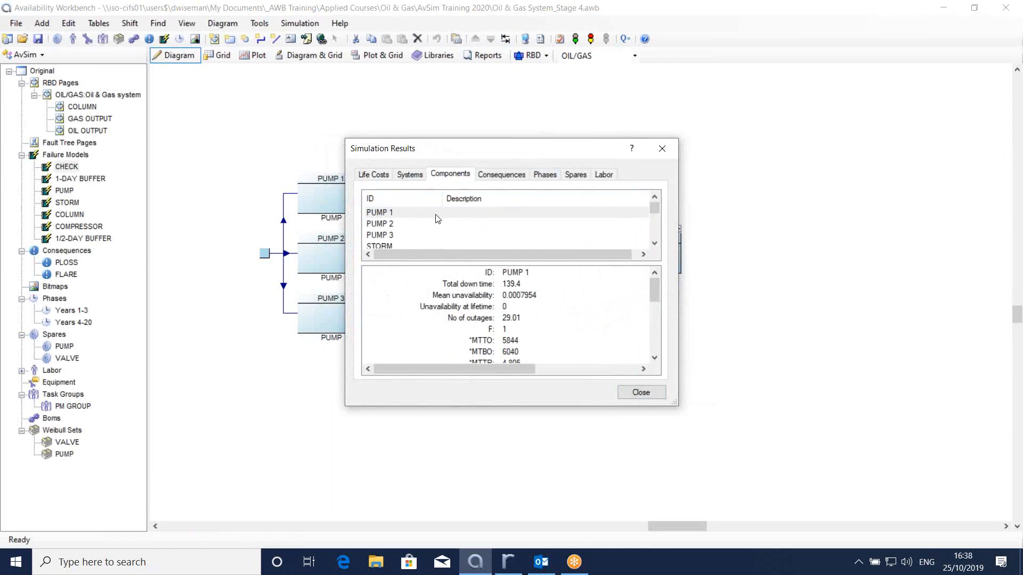
left_click(575, 175)
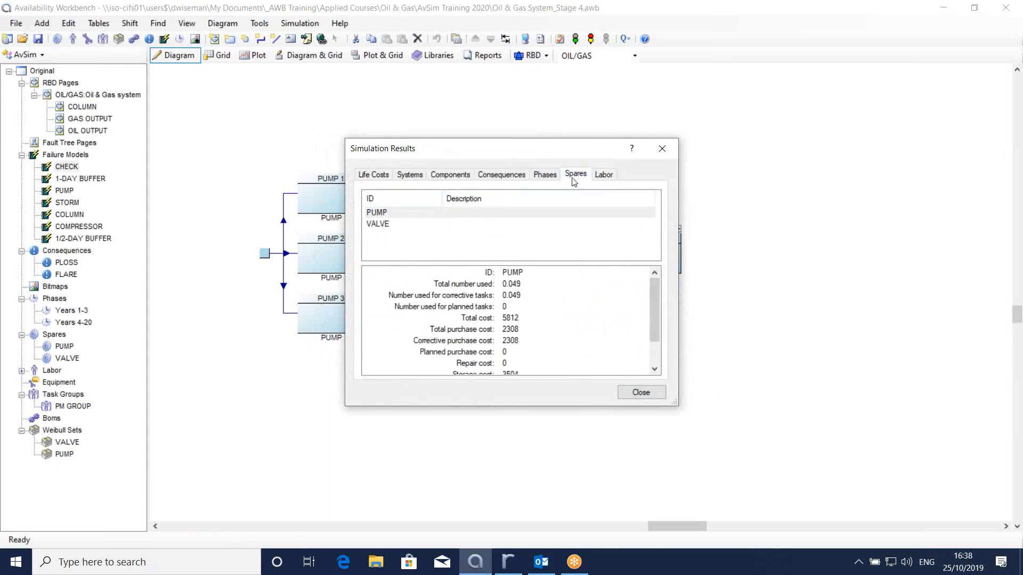
left_click(399, 214)
left_click(388, 224)
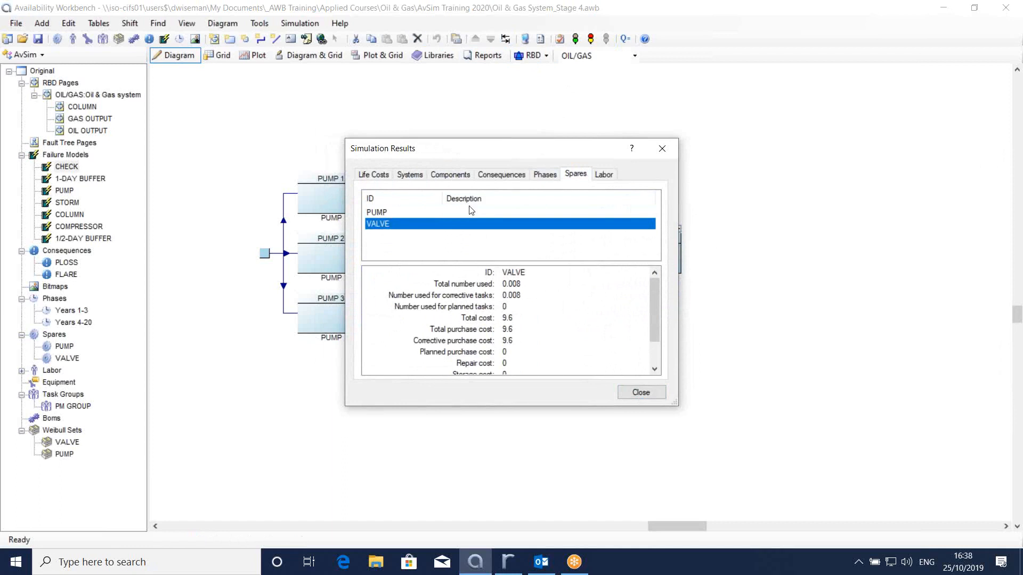
left_click(604, 175)
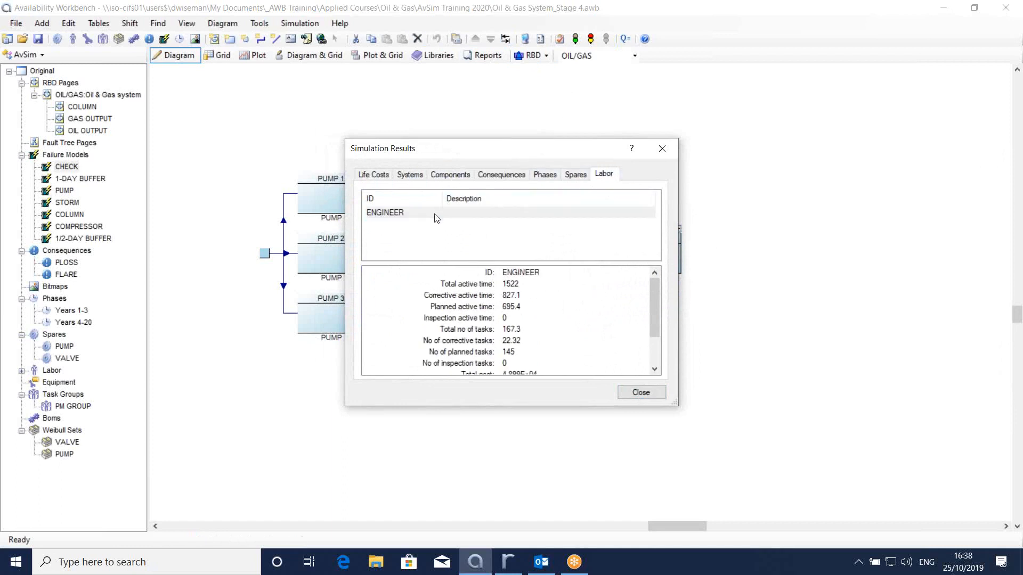
left_click(662, 150)
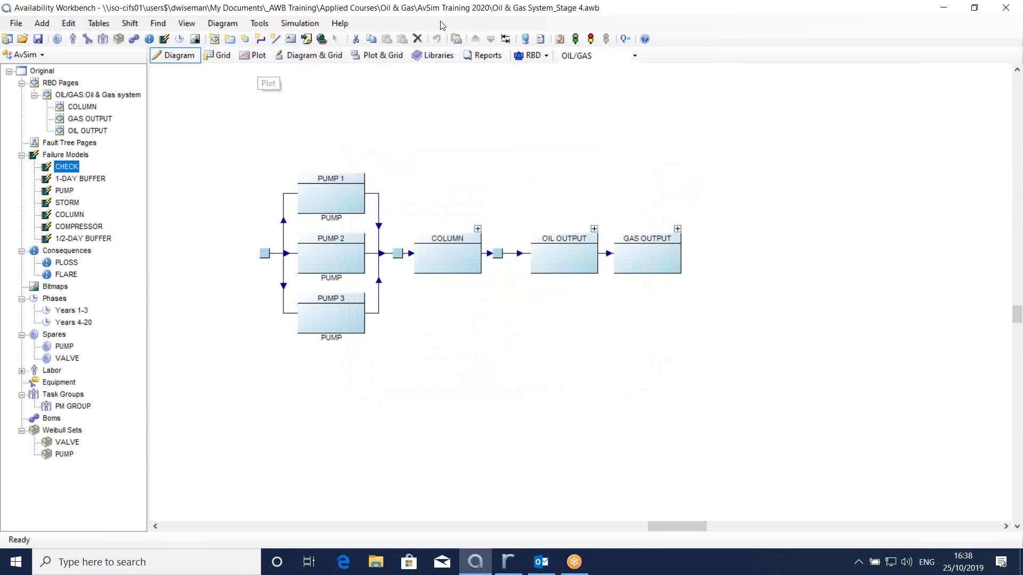
Check the simulation and lifetime settings in the project options.
left_click(540, 38)
left_click(426, 173)
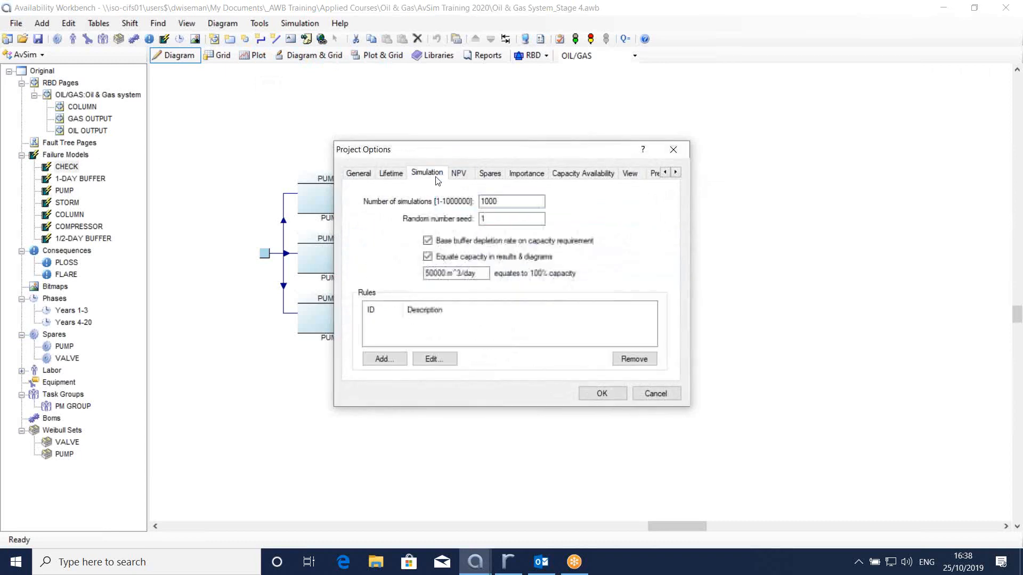
left_click(392, 173)
key("Tab")
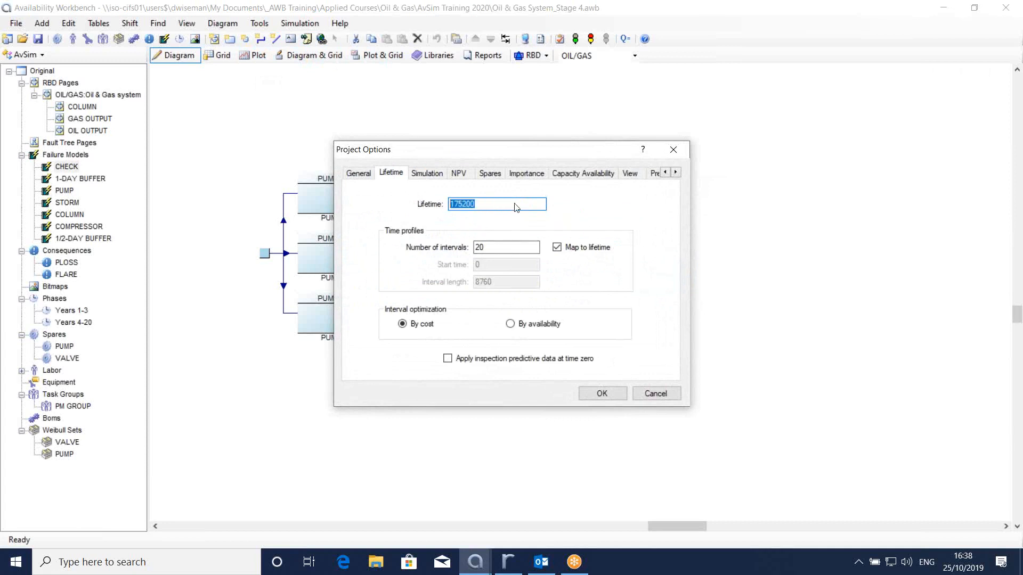
left_click(672, 151)
Reopen the simulation results and review the system and component figures.
left_click(625, 39)
left_click(407, 178)
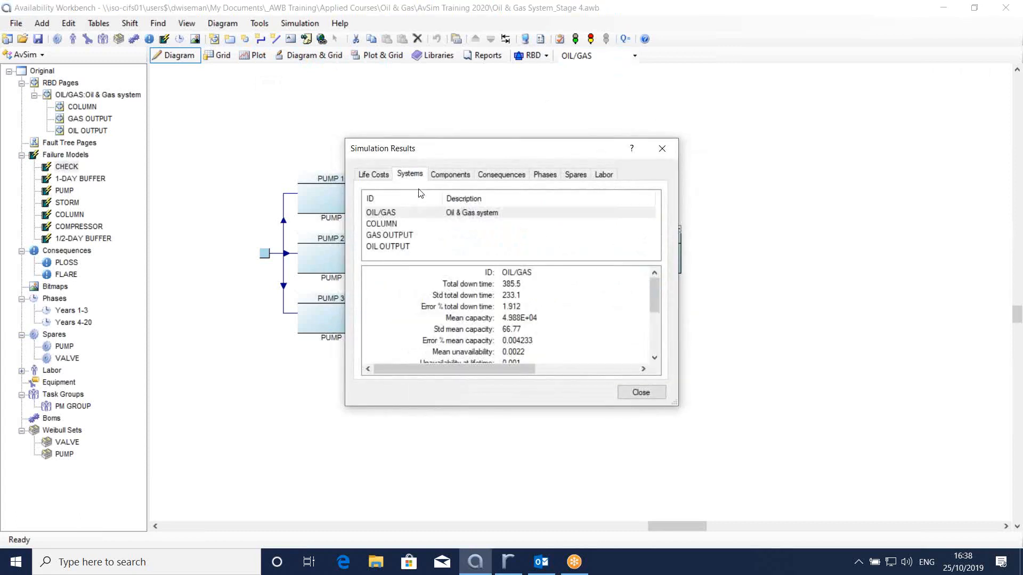
left_click(448, 178)
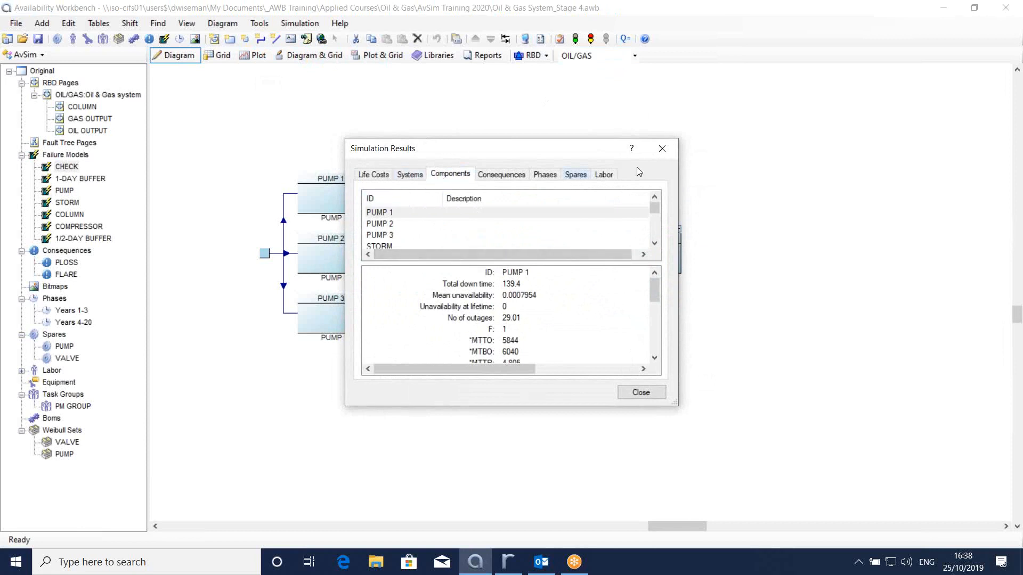
left_click(667, 155)
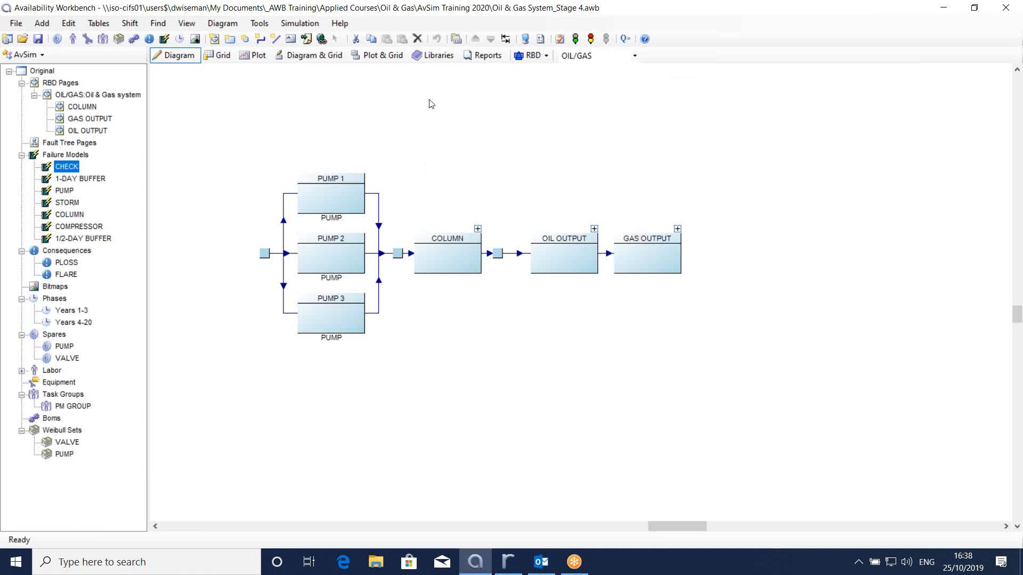
Plot each component's contribution to cost and save the project.
left_click(256, 58)
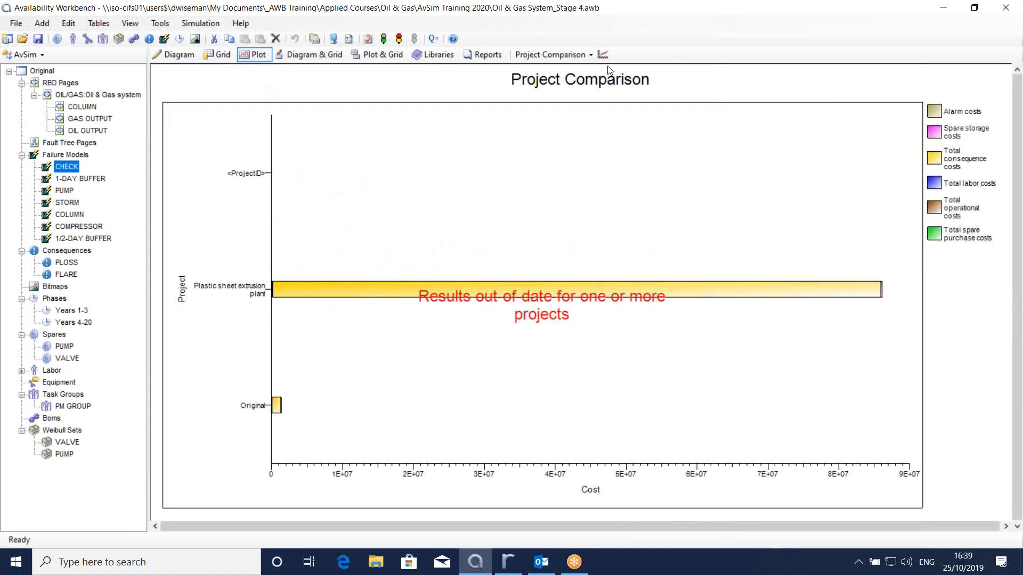
left_click(554, 55)
left_click(565, 148)
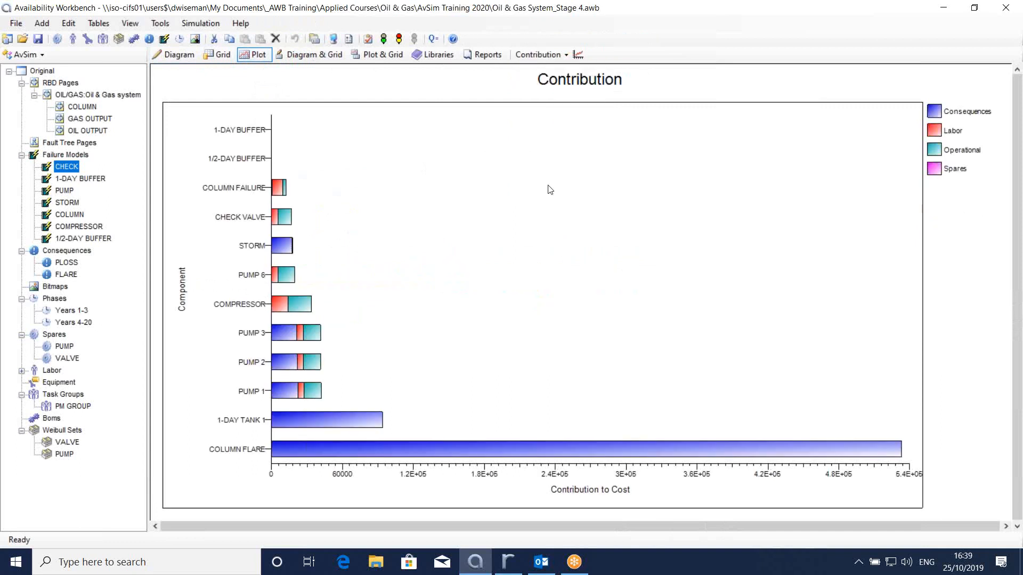
mouse_move(341, 458)
left_click(38, 42)
Open the AvSim Training 2019 version of Oil & Gas System_Stage 4_redesign.awb and browse its COLUMN, GAS OUTPUT and OIL OUTPUT pages.
left_click(16, 23)
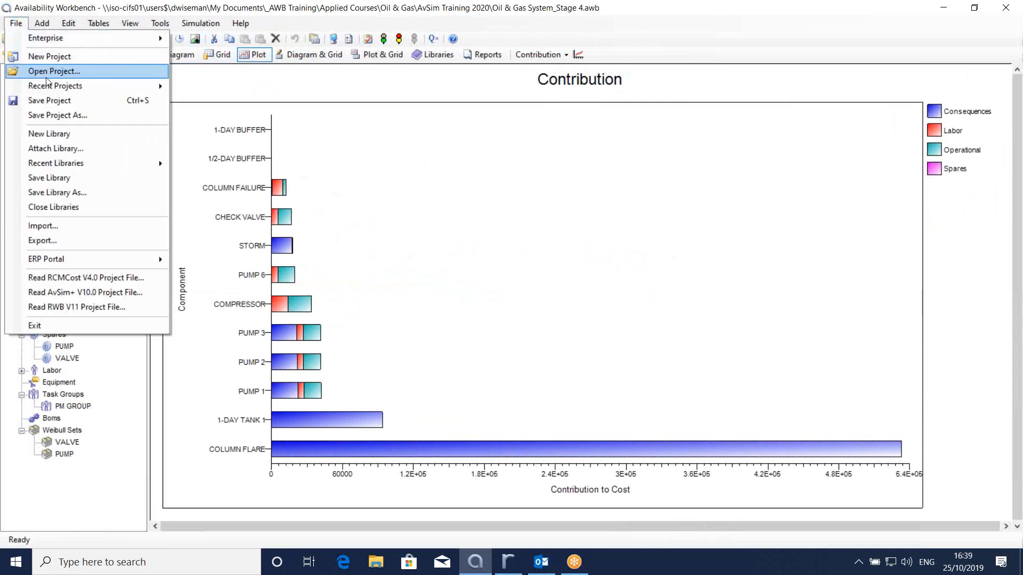
mouse_move(89, 85)
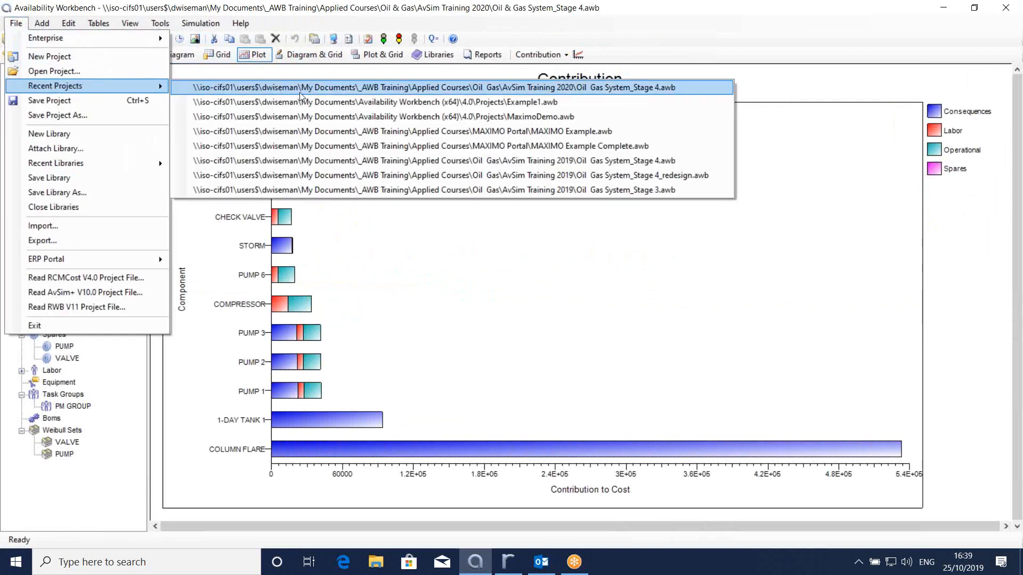
left_click(359, 177)
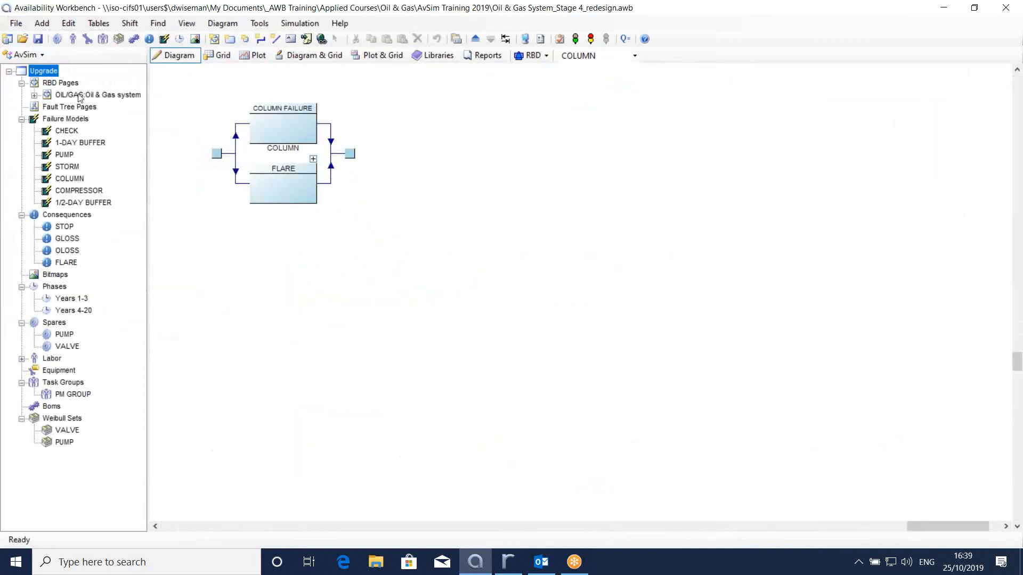
left_click(34, 95)
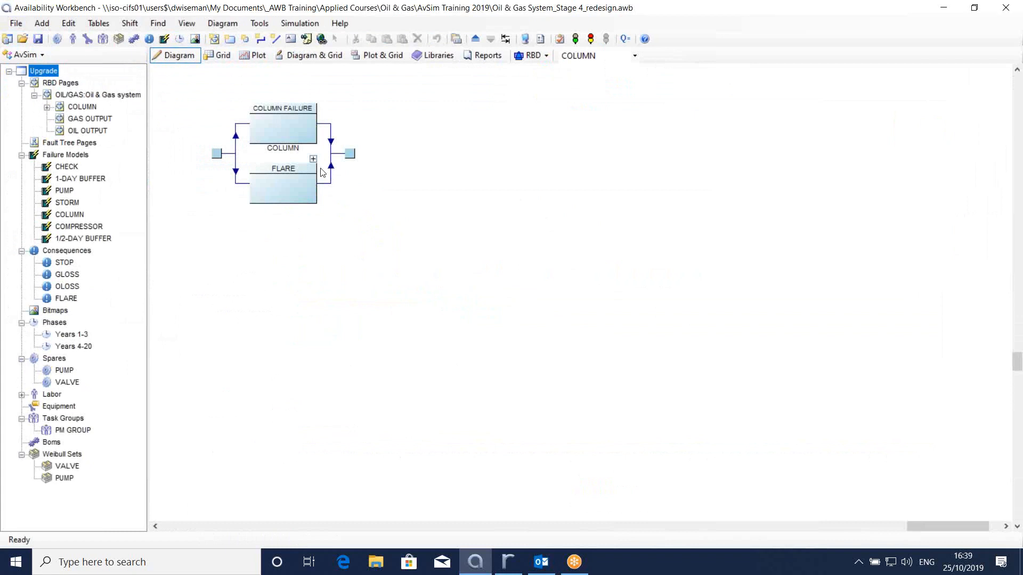
left_click(47, 106)
left_click(91, 118)
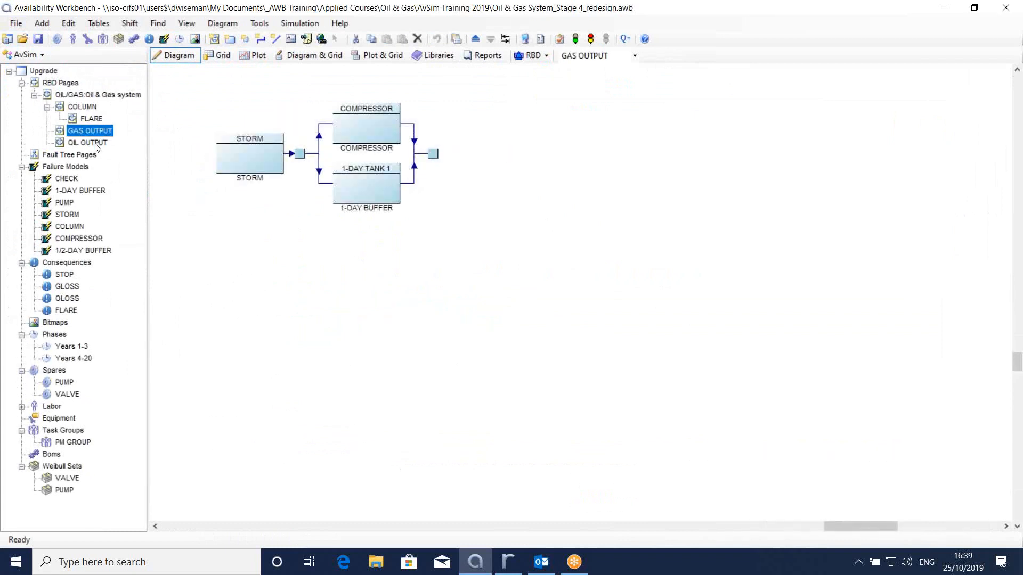
left_click(95, 143)
left_click(86, 109)
left_click(312, 160)
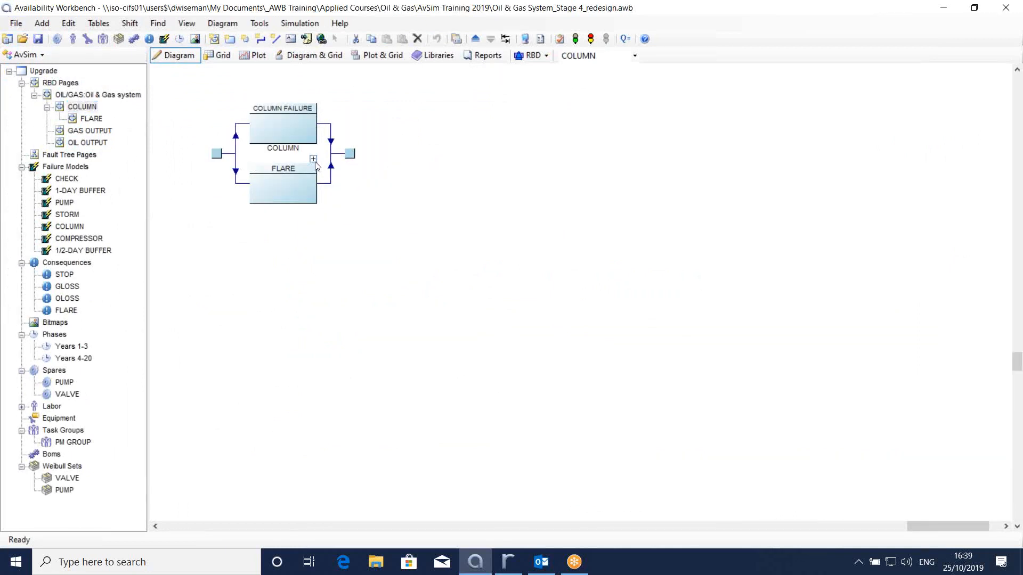
left_click(476, 39)
Open Oil & Gas System_Stage 4_redesign.awb from the _AWB Training, Applied Courses, Oil & Gas, AvSim Training 2020 folder.
left_click(22, 39)
left_click(529, 326)
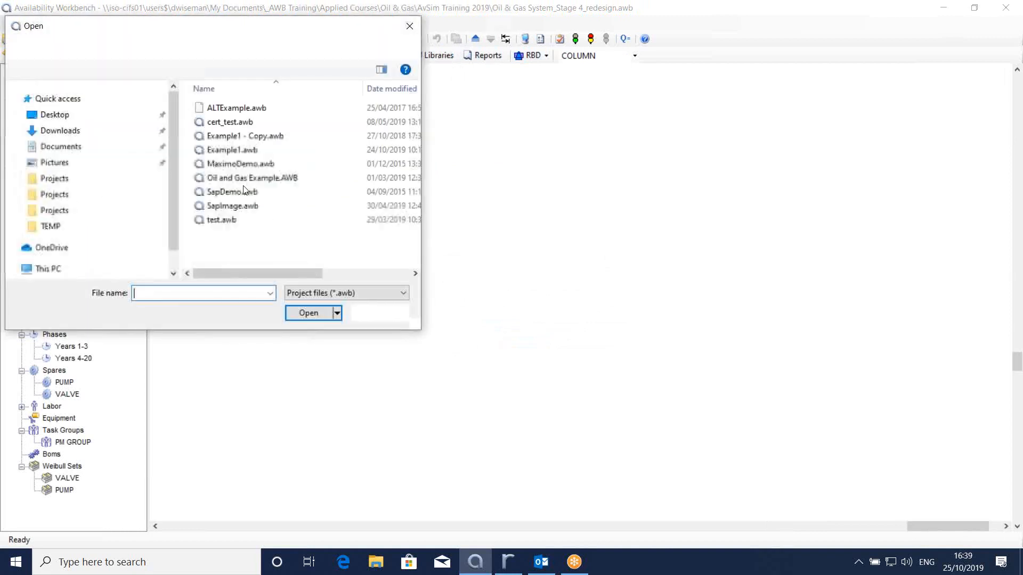
key("alt+Up")
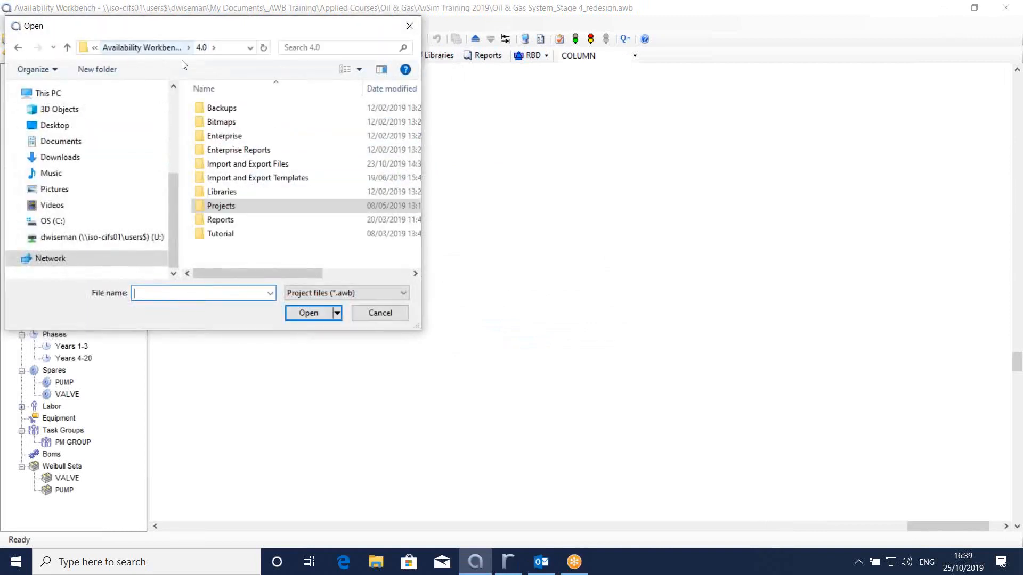
key("alt+Up")
key("alt+Up")
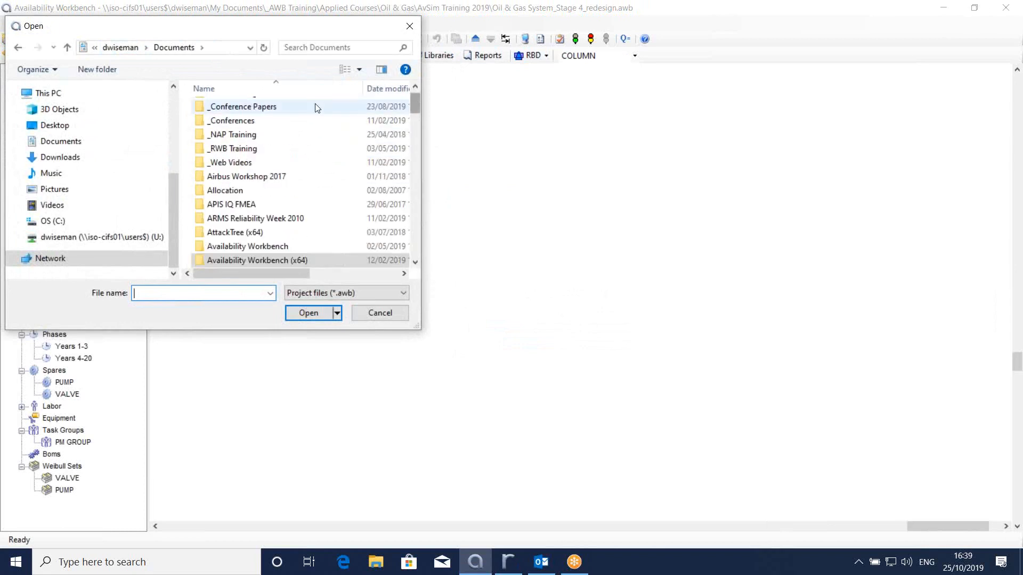
scroll(262, 134, "up", 1)
left_click(250, 112)
double_click(250, 112)
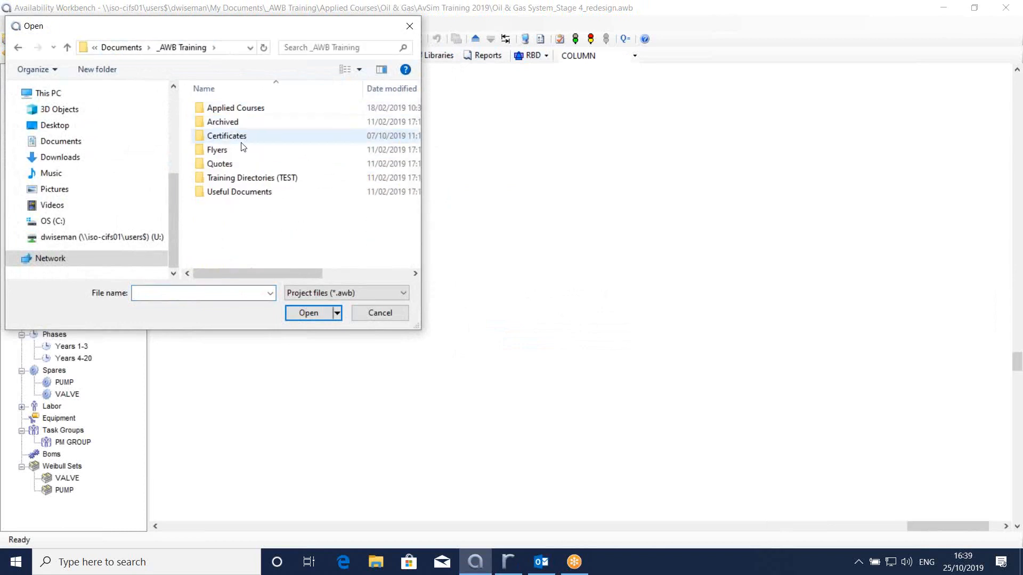
double_click(238, 110)
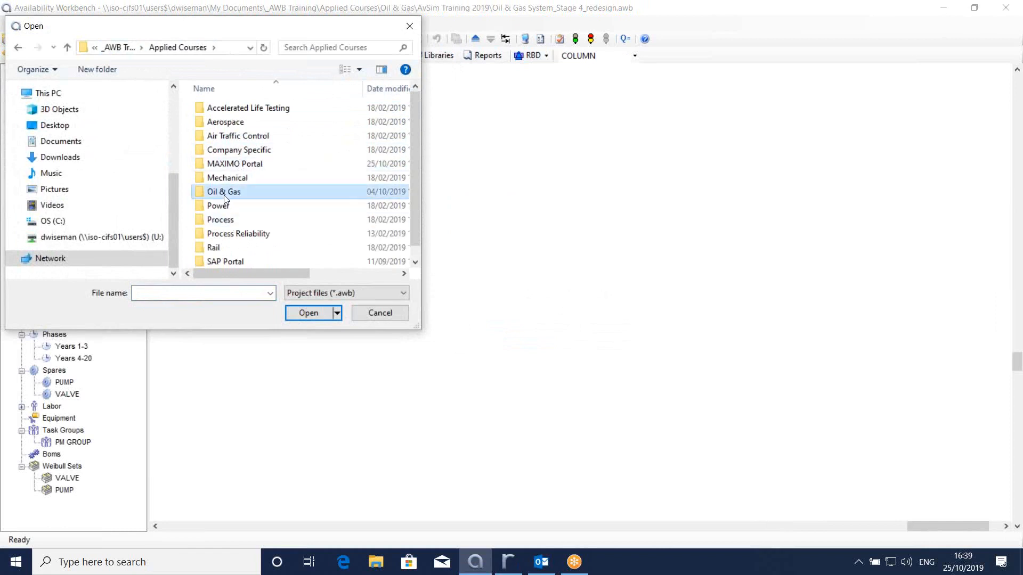
double_click(224, 193)
left_click(238, 151)
double_click(239, 151)
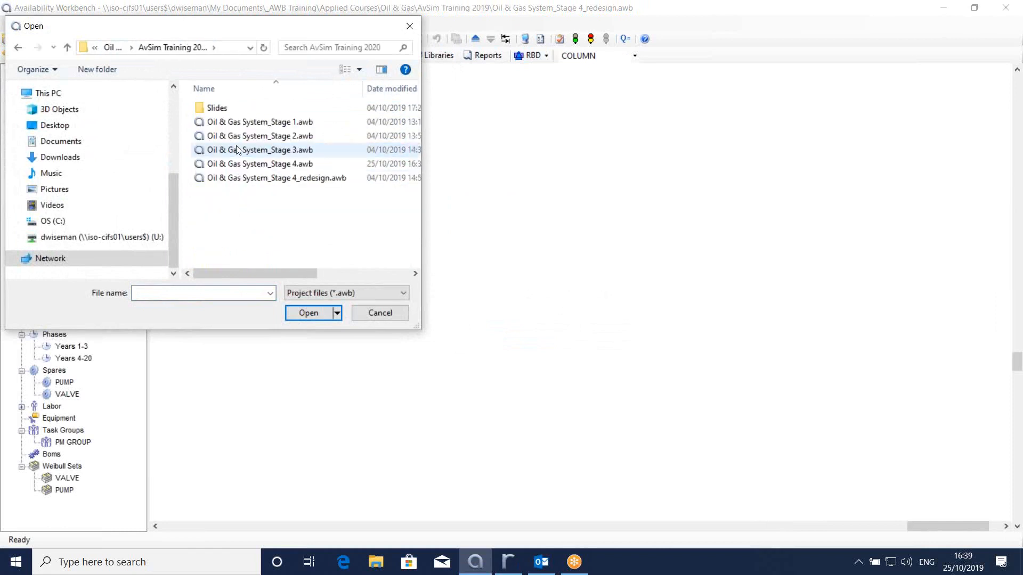
double_click(250, 180)
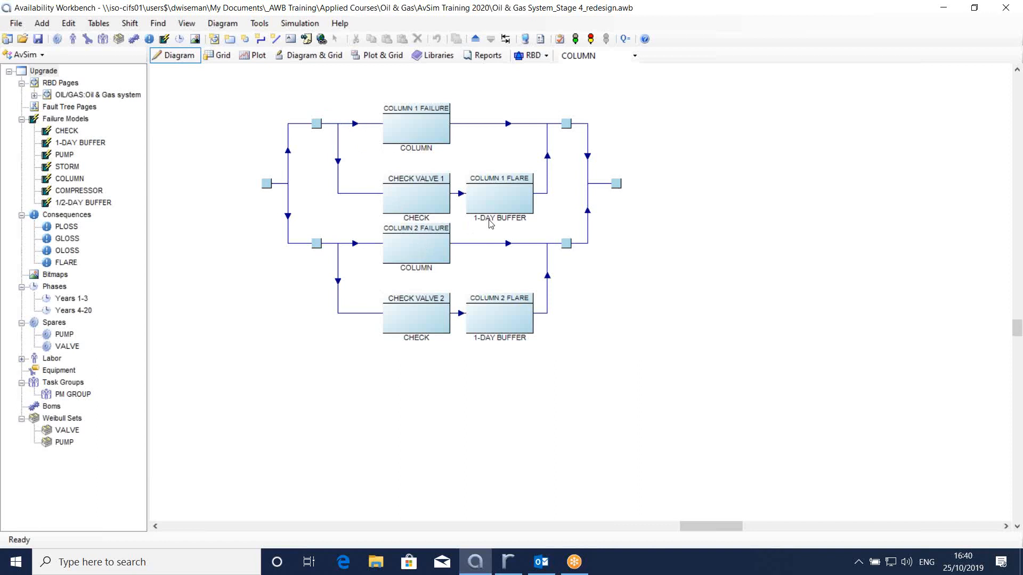
Run the simulation on the redesigned two-column model and dismiss its results.
left_click(575, 39)
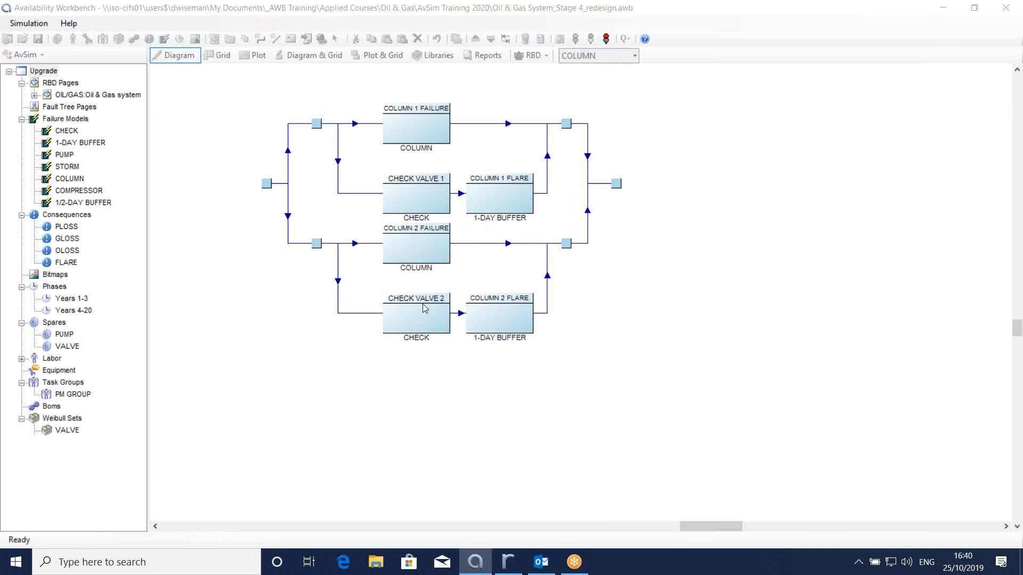
left_click(629, 393)
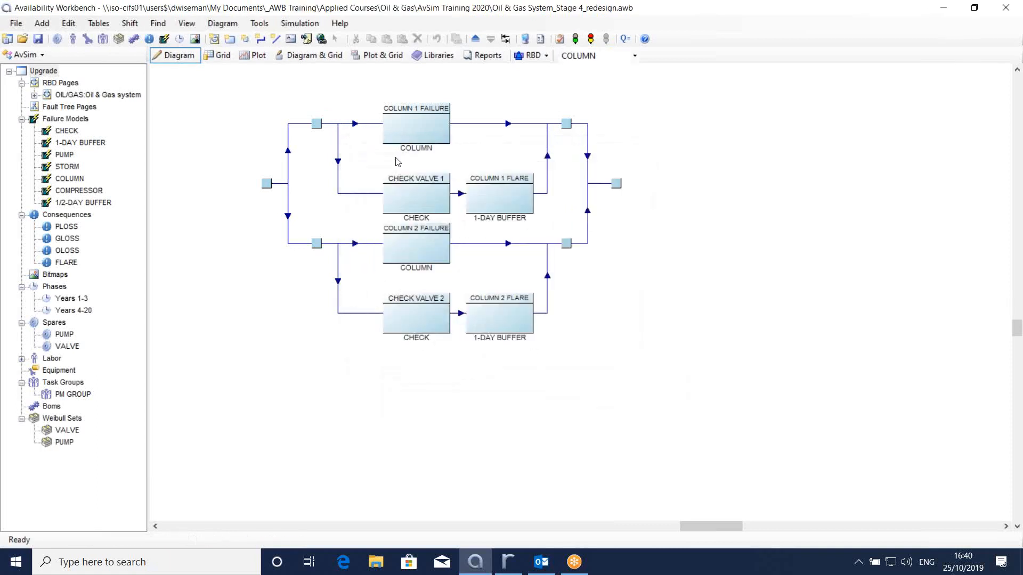
Inspect the redesign option and capital cost of the COLUMN failure model.
double_click(75, 182)
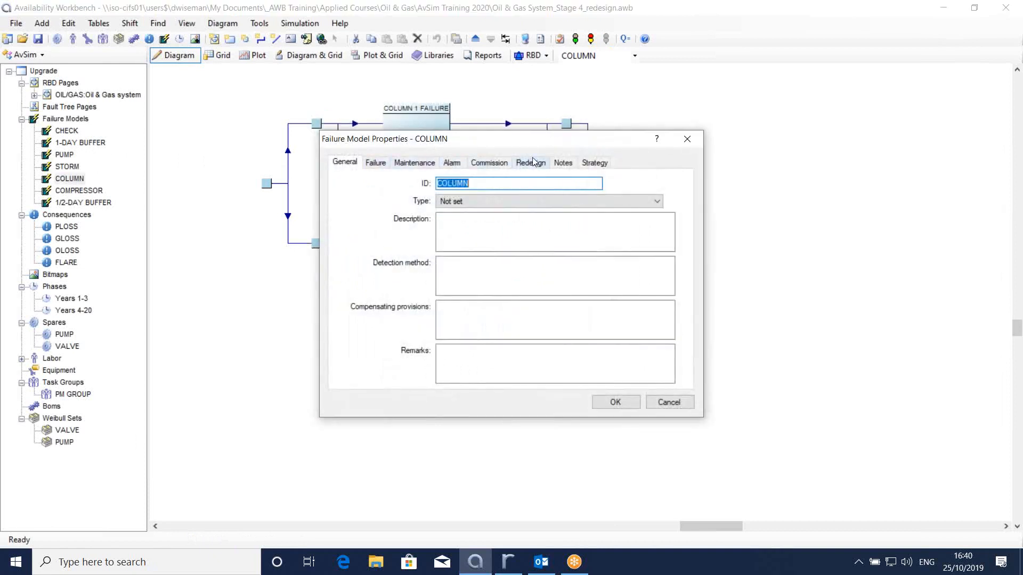
left_click(532, 162)
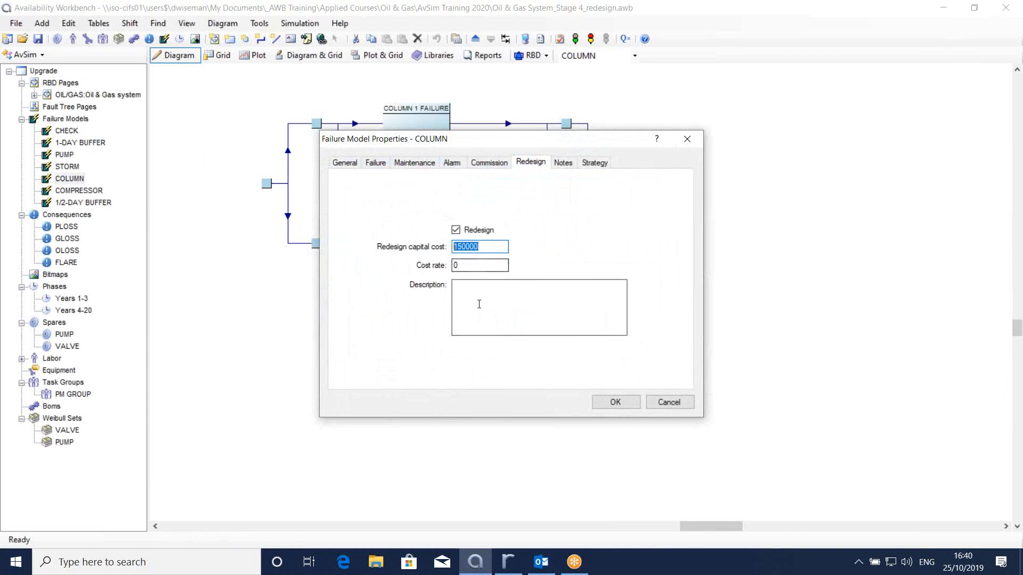
left_click(687, 140)
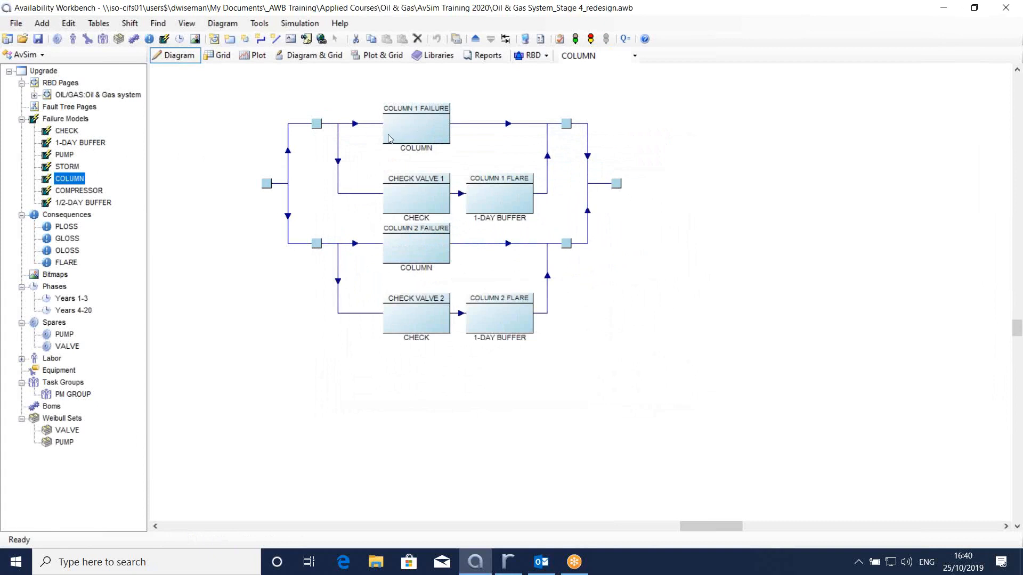
Save the redesigned project and close the attached Plastic sheet extrusion plant library.
left_click(38, 40)
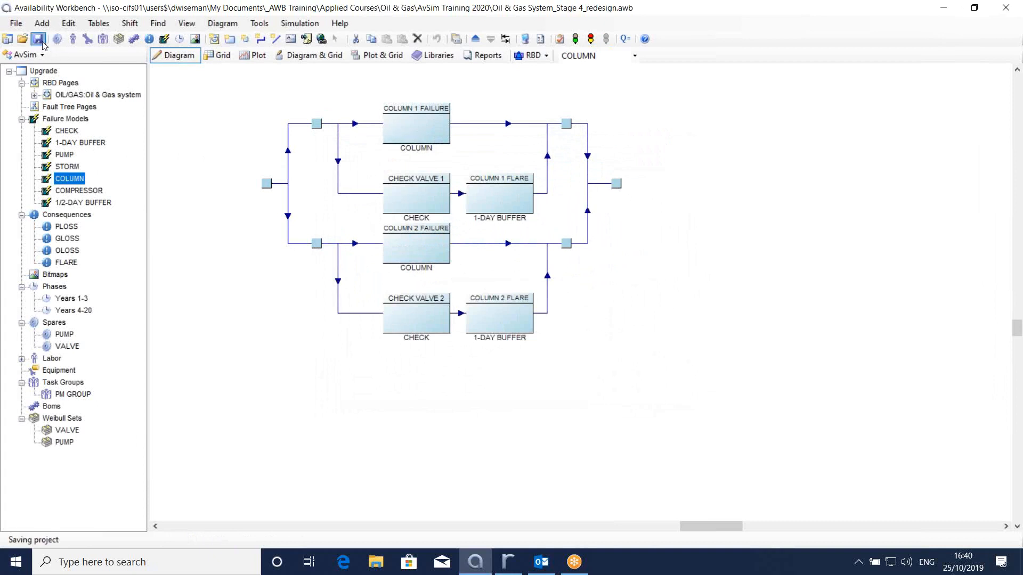
left_click(16, 23)
left_click(48, 206)
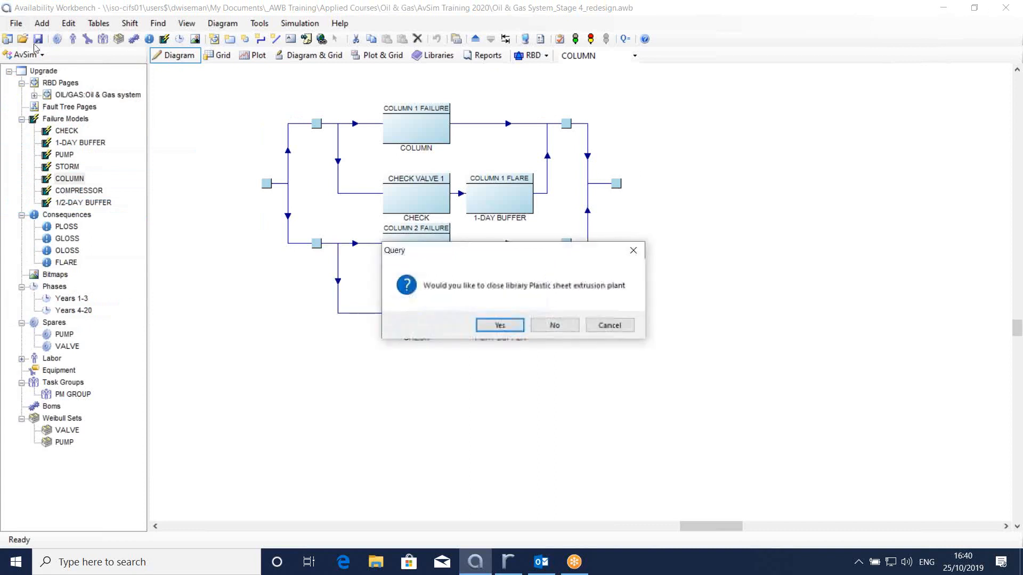
left_click(500, 325)
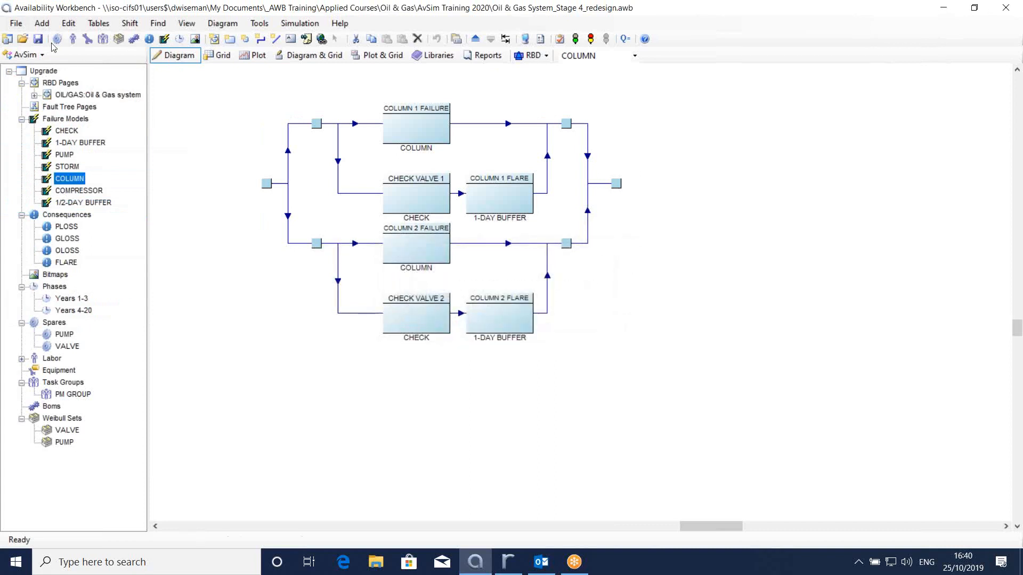
Attach Oil & Gas System_Stage 4.awb from _AWB Training, Applied Courses, Oil & Gas, AvSim Training 2020 as a library.
left_click(16, 23)
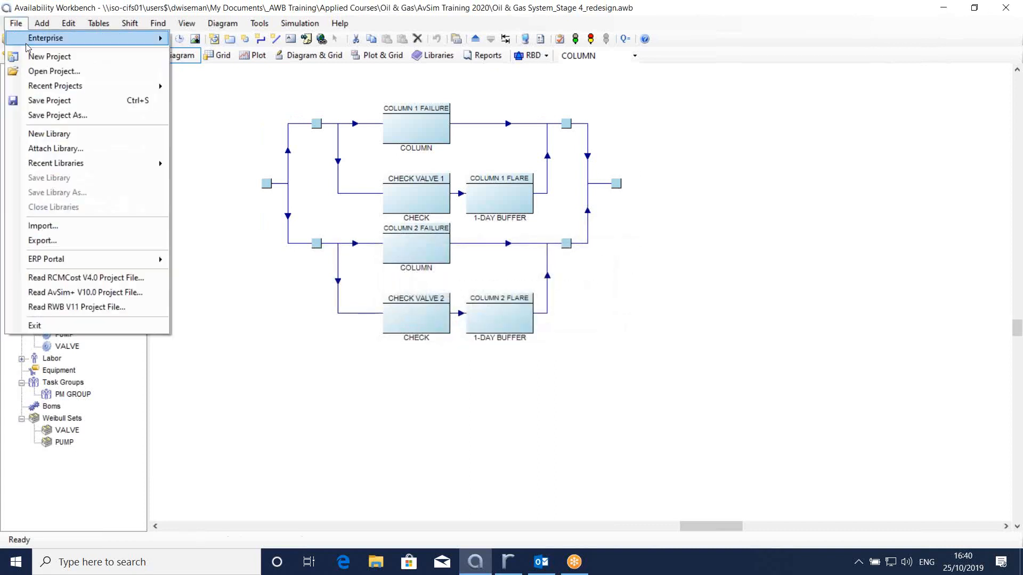
left_click(70, 149)
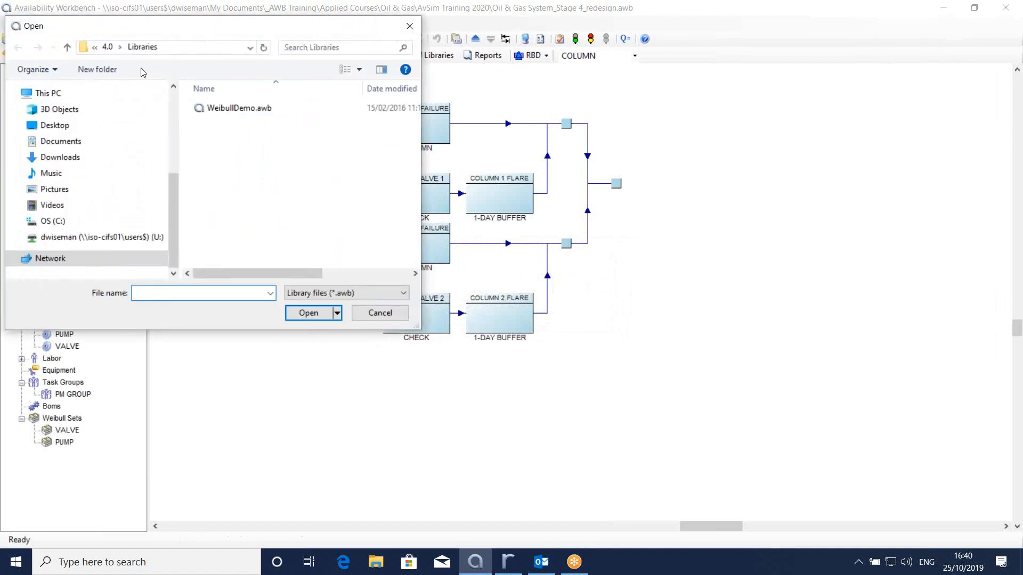
left_click(18, 142)
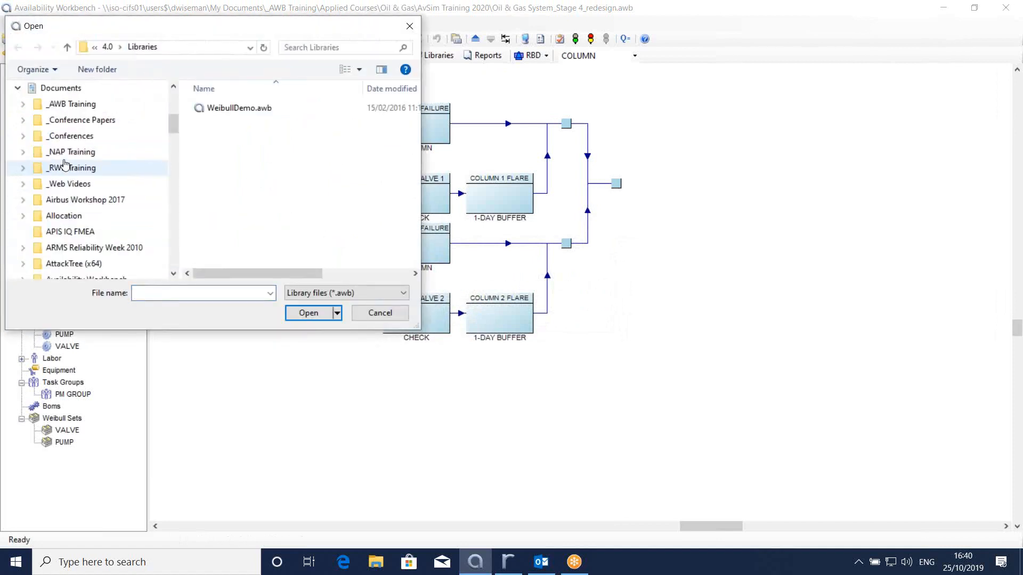
left_click(28, 108)
left_click(29, 123)
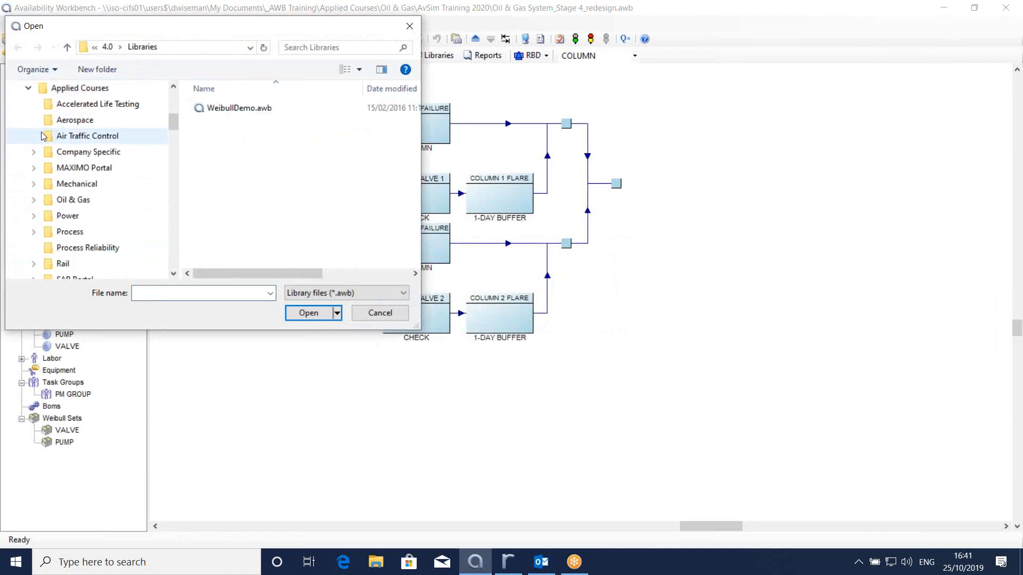
left_click(34, 200)
left_click(96, 235)
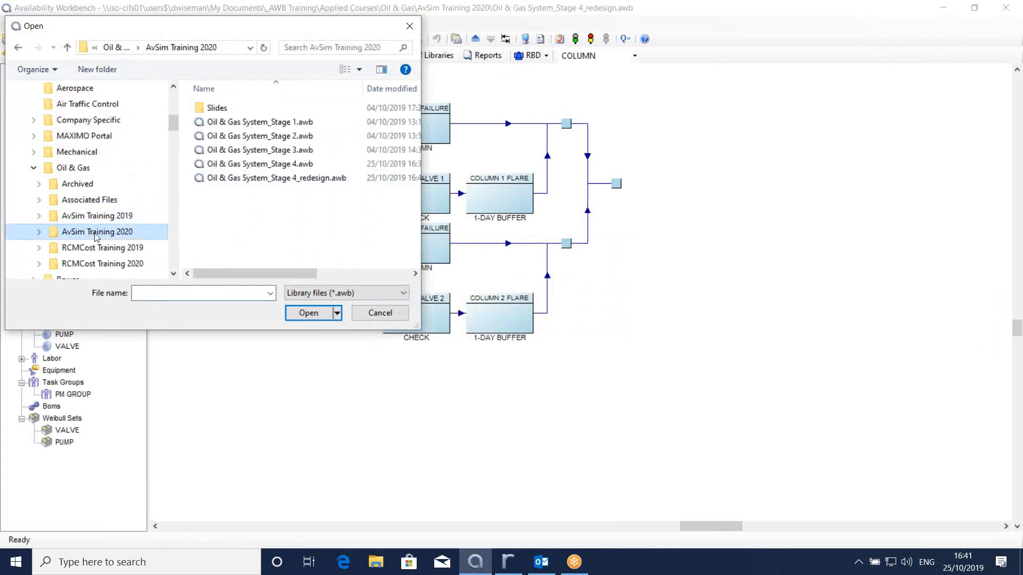
left_click(290, 165)
left_click(307, 313)
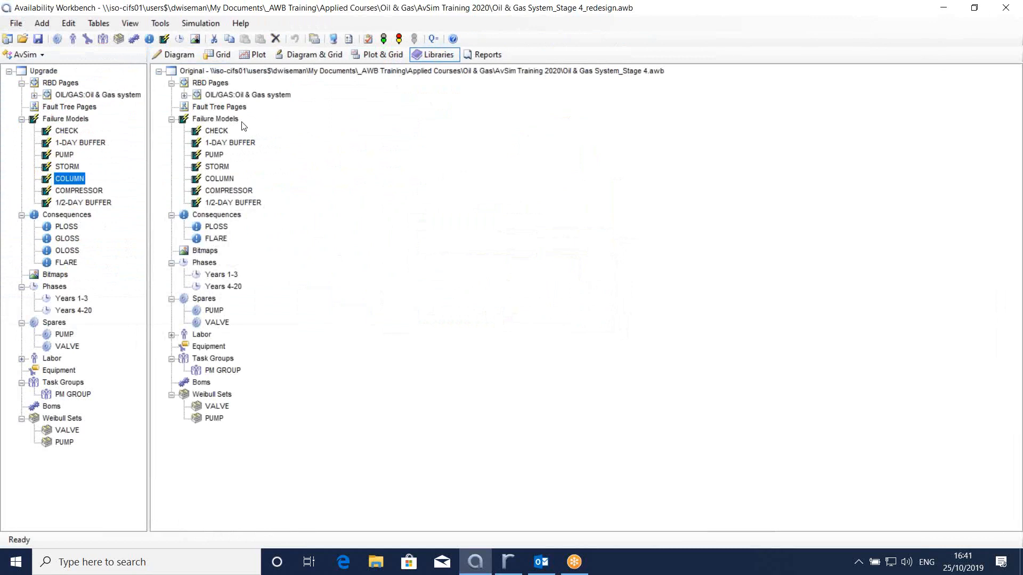
Display the Project Comparison cost plot for the Original and Upgrade projects.
left_click(256, 54)
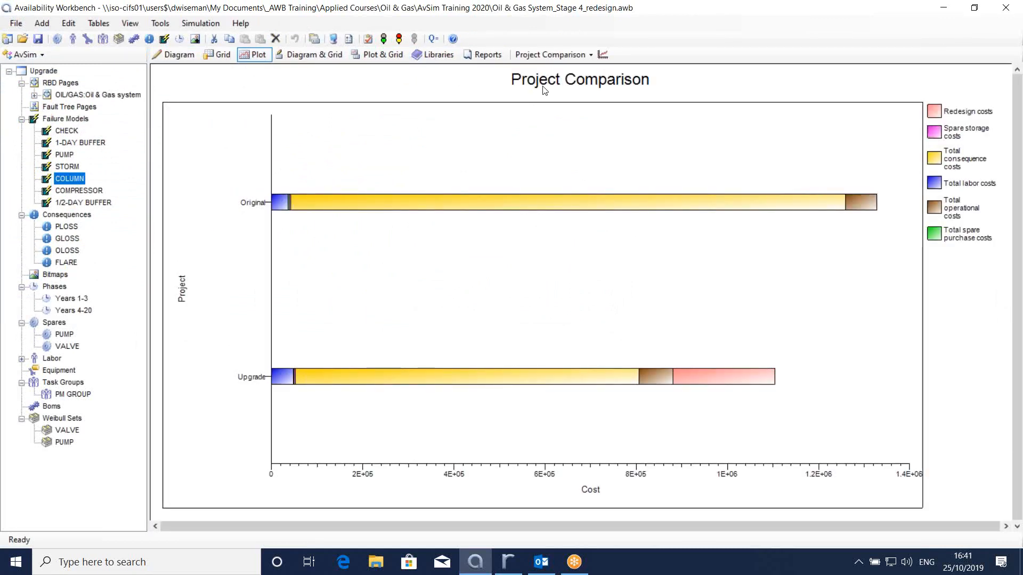
left_click(558, 55)
left_click(557, 54)
Change the Project Comparison plot to an unstacked Cumulative Cost Profile, examine its bars, and return to the COLUMN diagram.
left_click(602, 54)
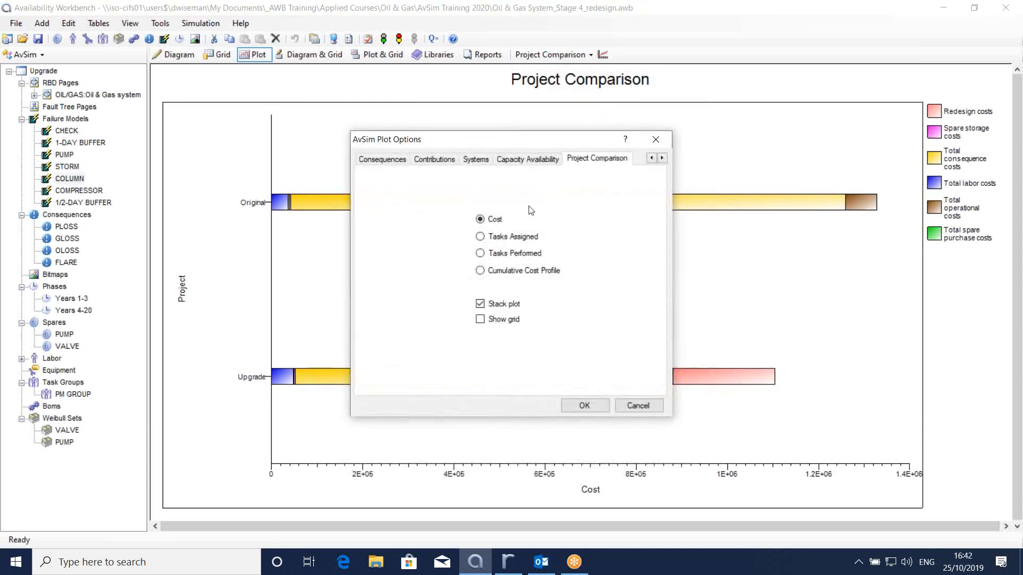
left_click(480, 271)
left_click(480, 304)
left_click(581, 406)
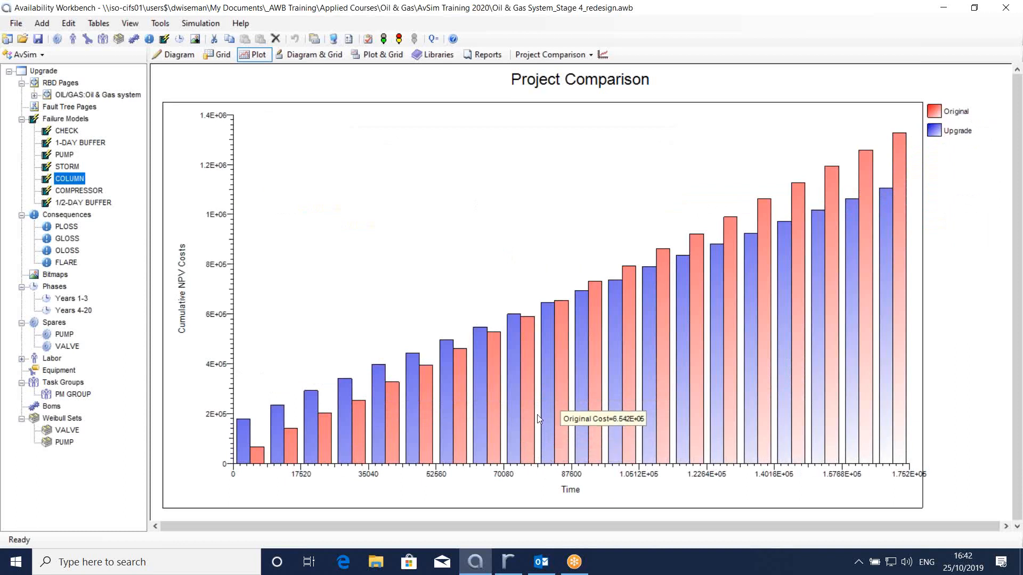
mouse_move(247, 429)
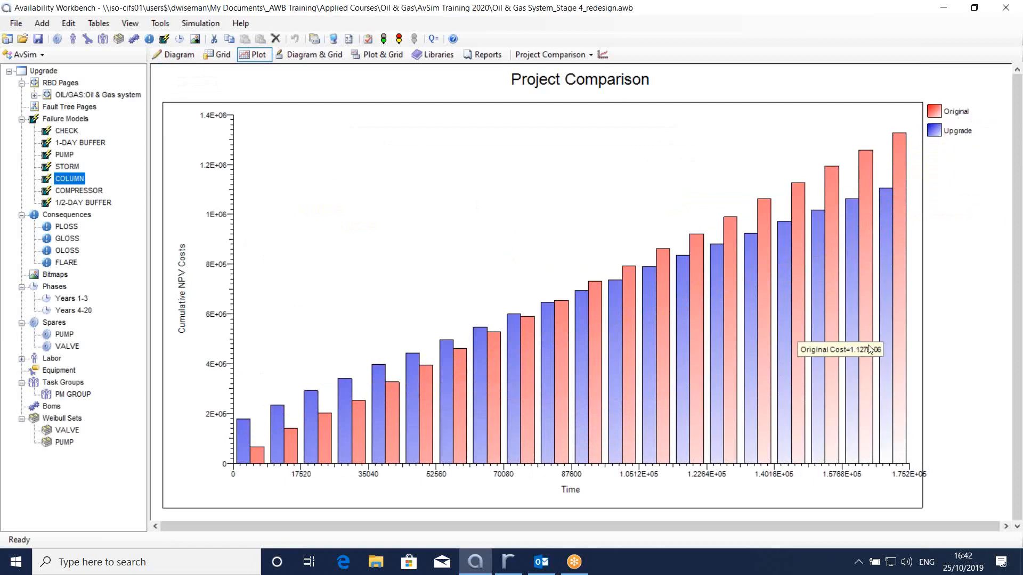
mouse_move(283, 424)
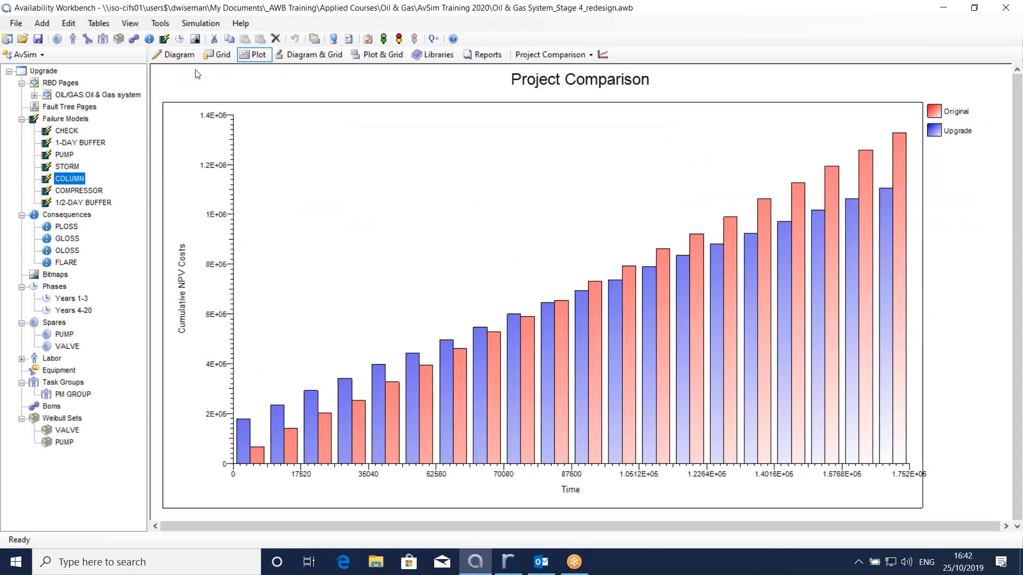
left_click(185, 58)
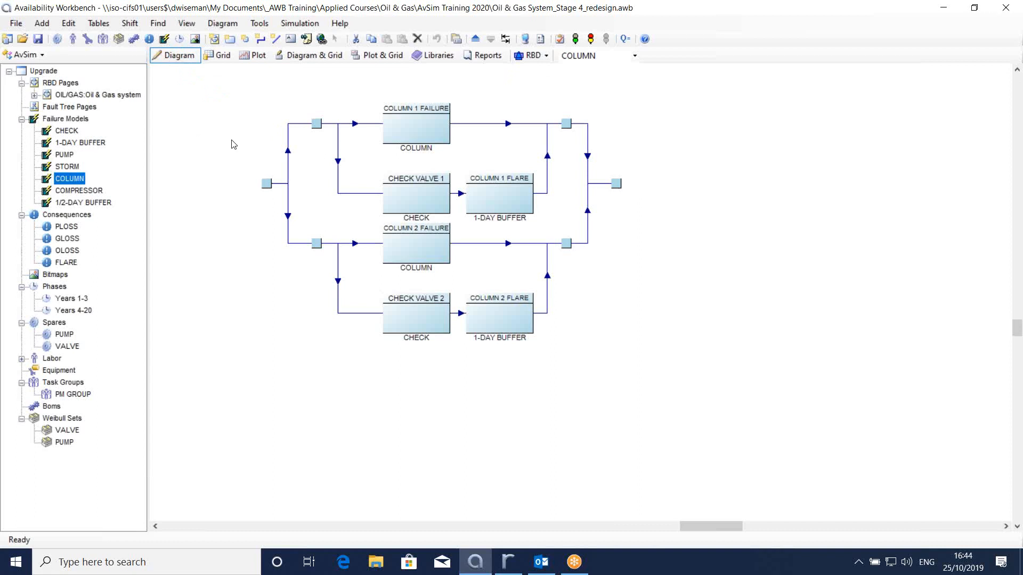
Open the RBD System Availability Predictions report from the AvSim Predictions folder.
left_click(470, 59)
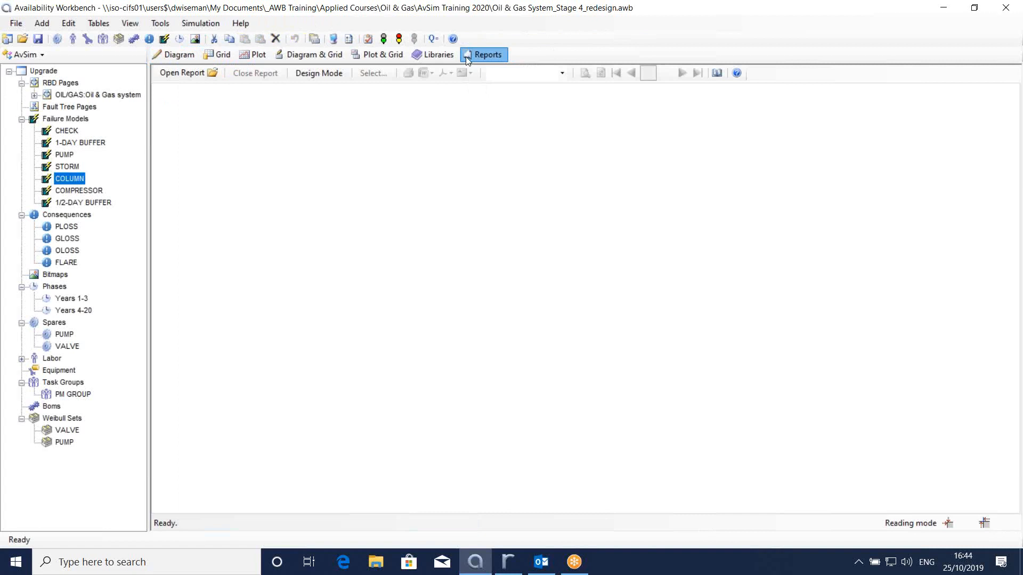
left_click(195, 72)
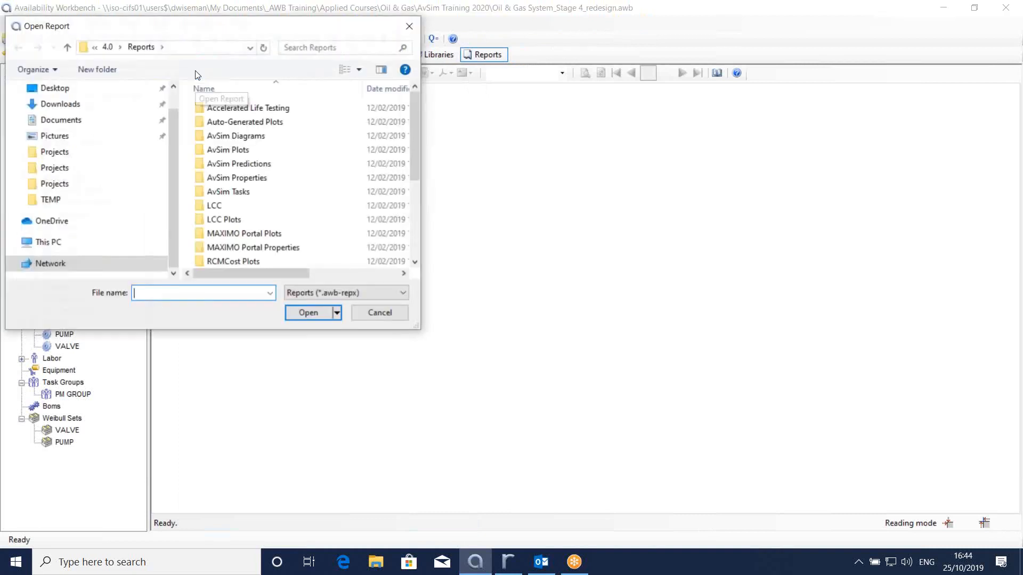
left_click(238, 165)
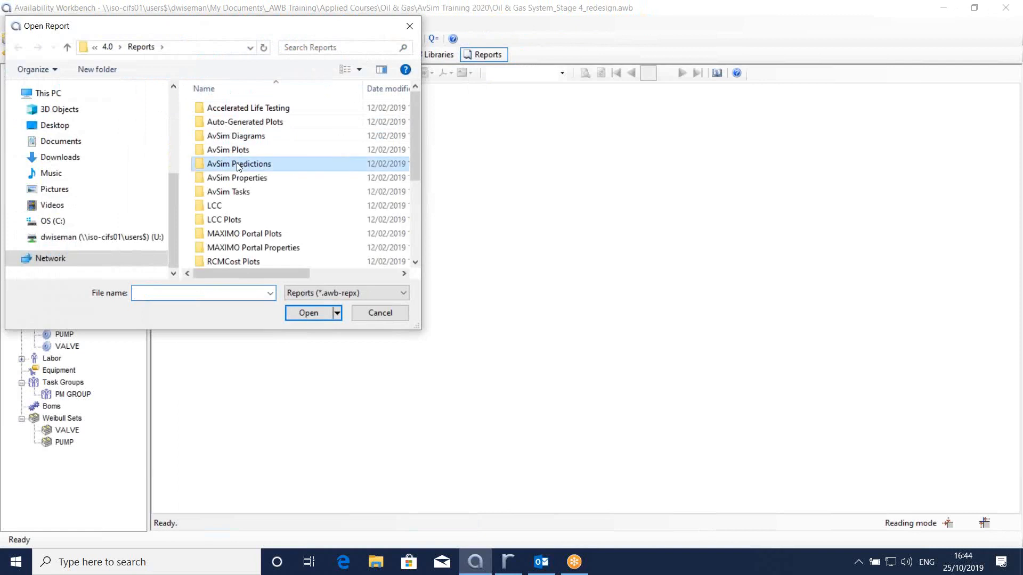
double_click(238, 165)
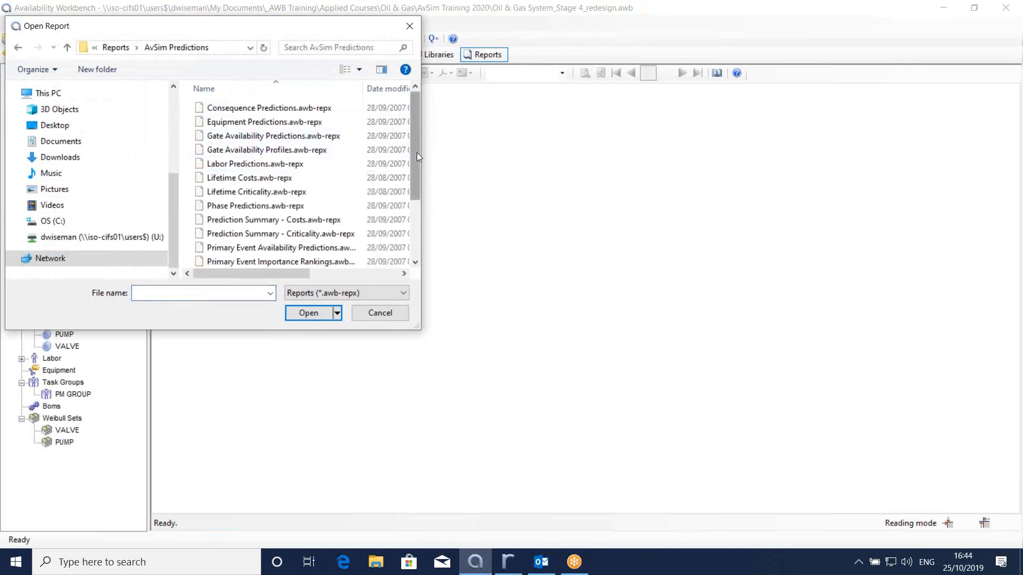
left_click_drag(417, 156, 418, 243)
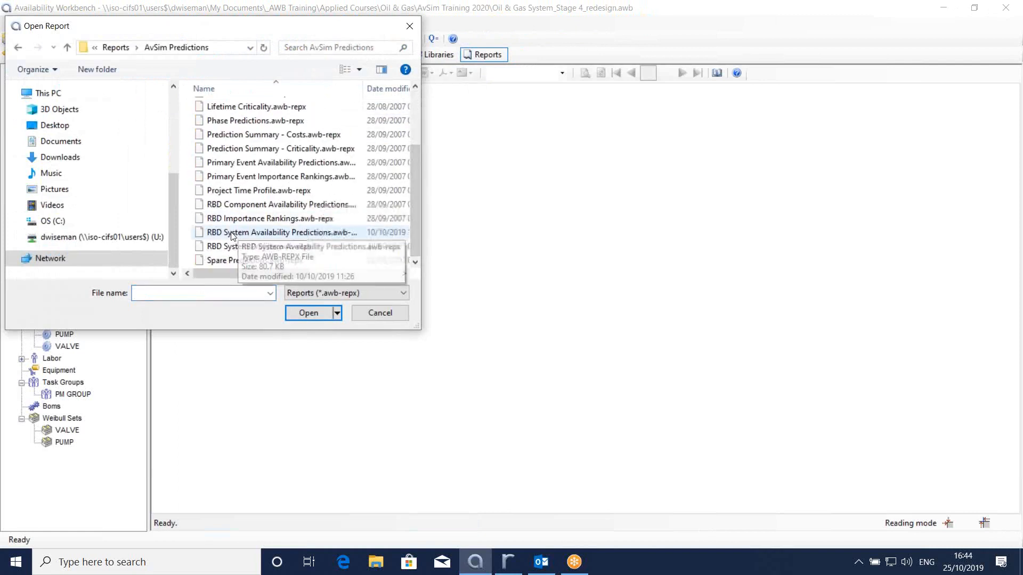
left_click(297, 233)
left_click(303, 312)
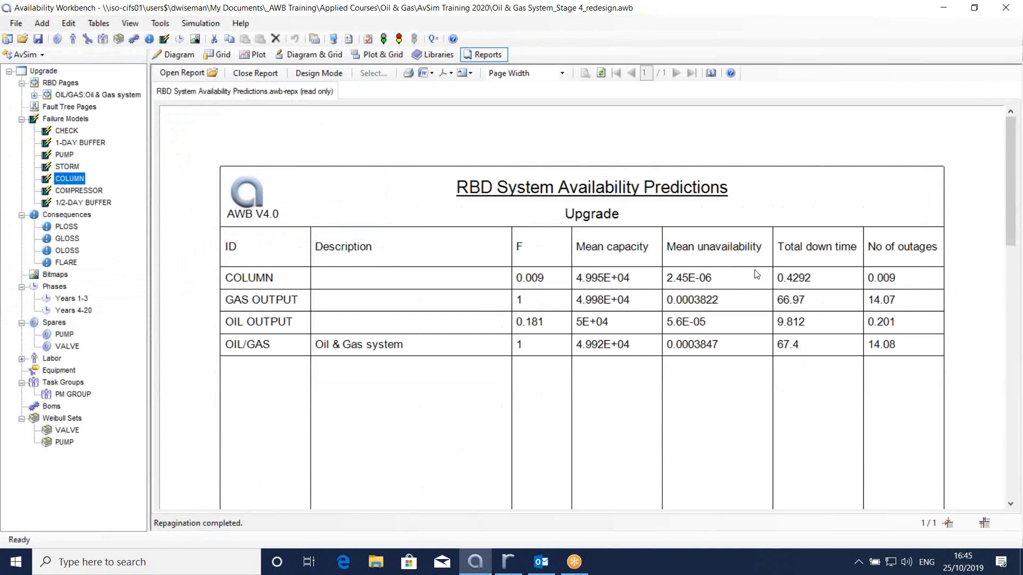
View the availability predictions report in design mode and return it to reading mode.
left_click(305, 76)
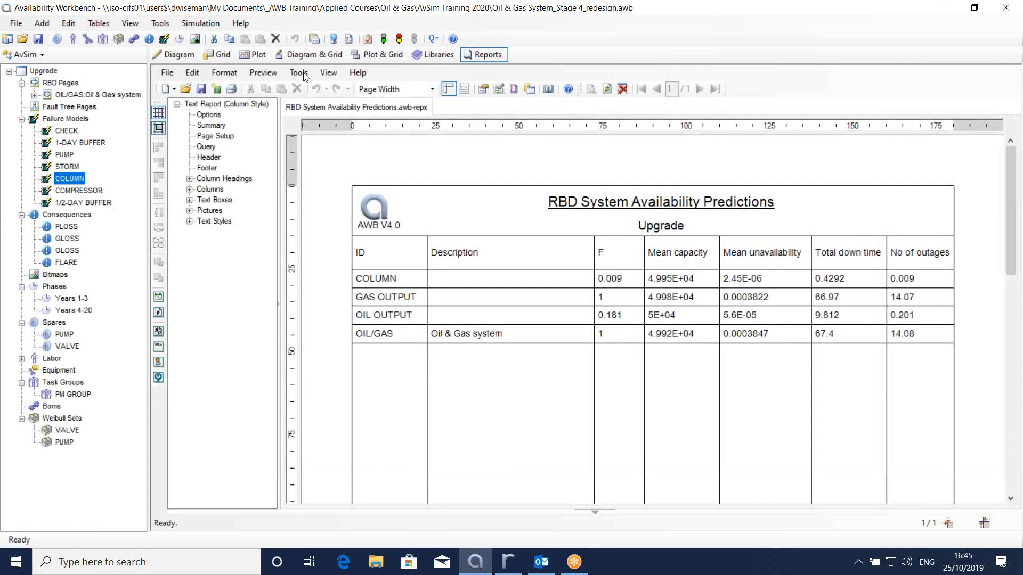
left_click(330, 73)
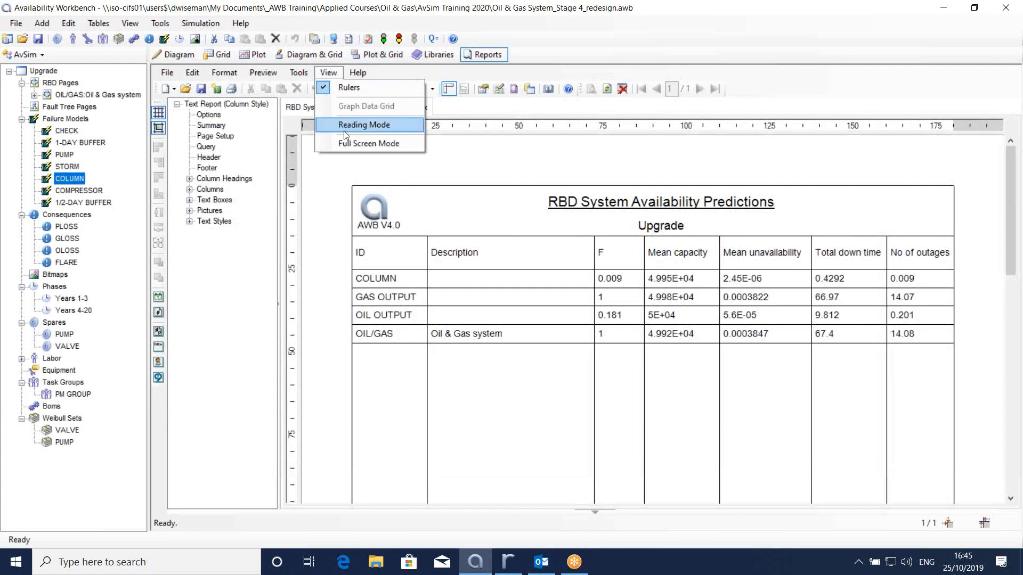
left_click(344, 130)
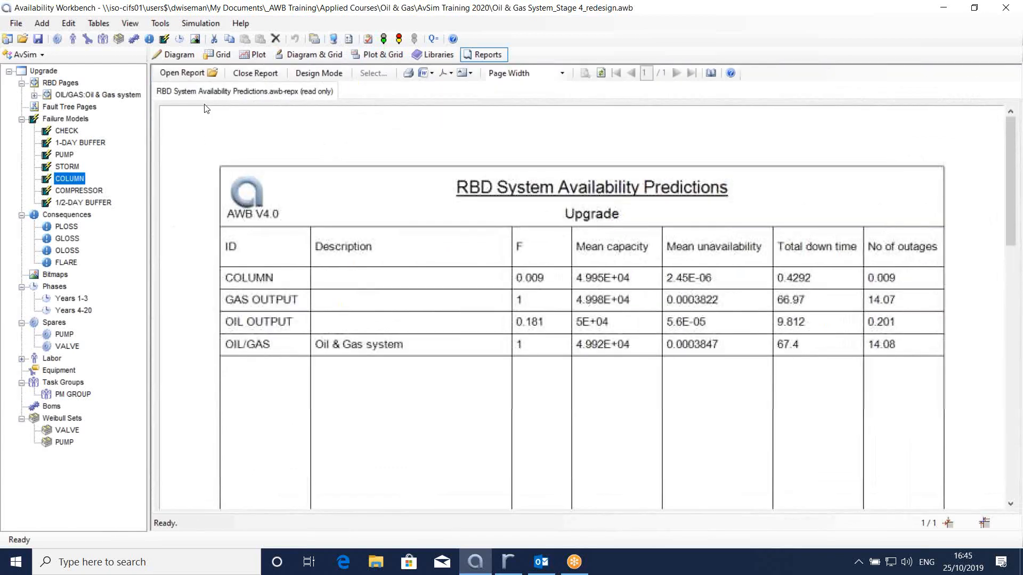
Open the Block Cost Importance report from the AvSim Plots folder and view its bar chart.
left_click(197, 78)
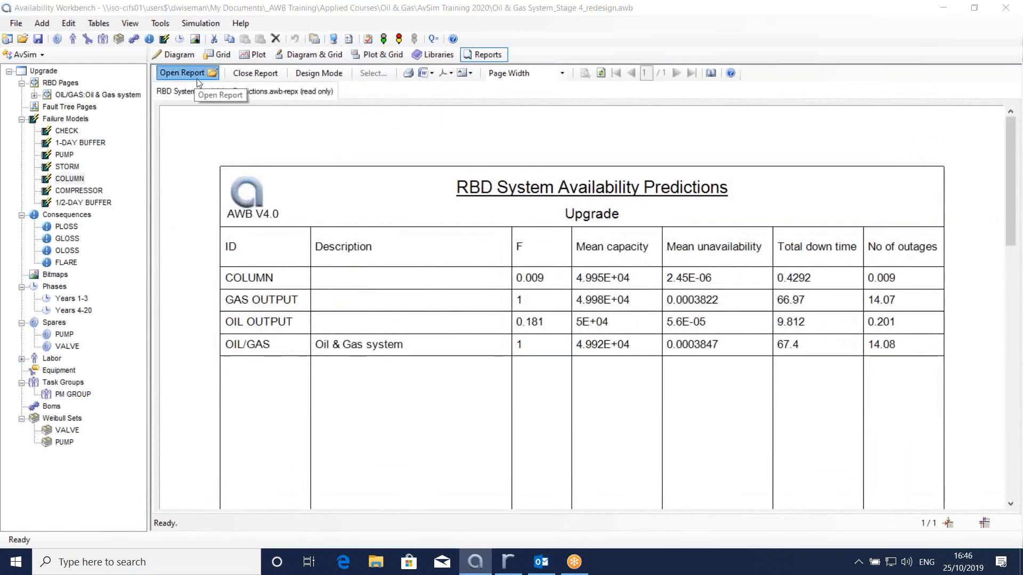
left_click(124, 49)
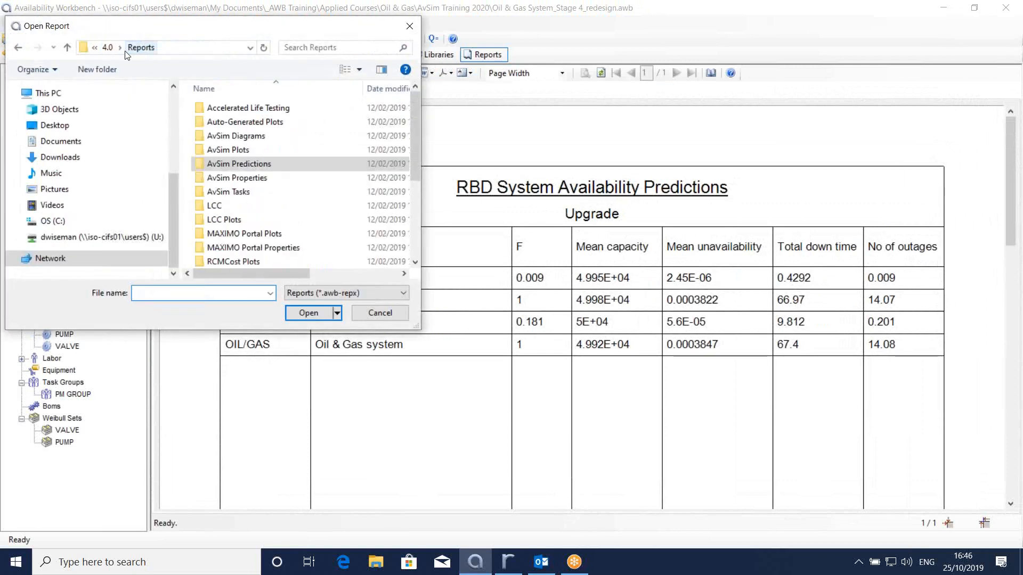
double_click(222, 149)
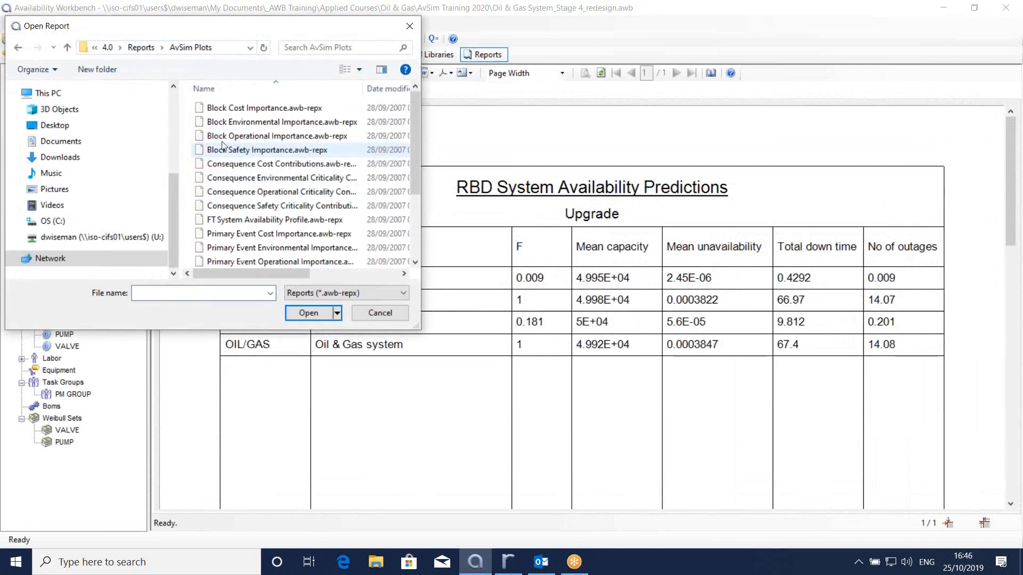
left_click(236, 112)
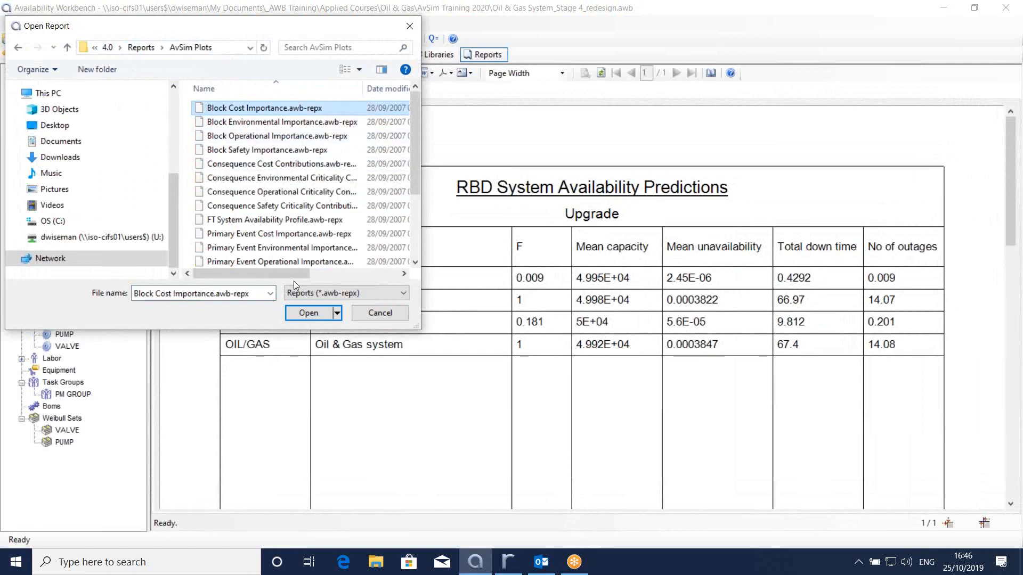
left_click(305, 316)
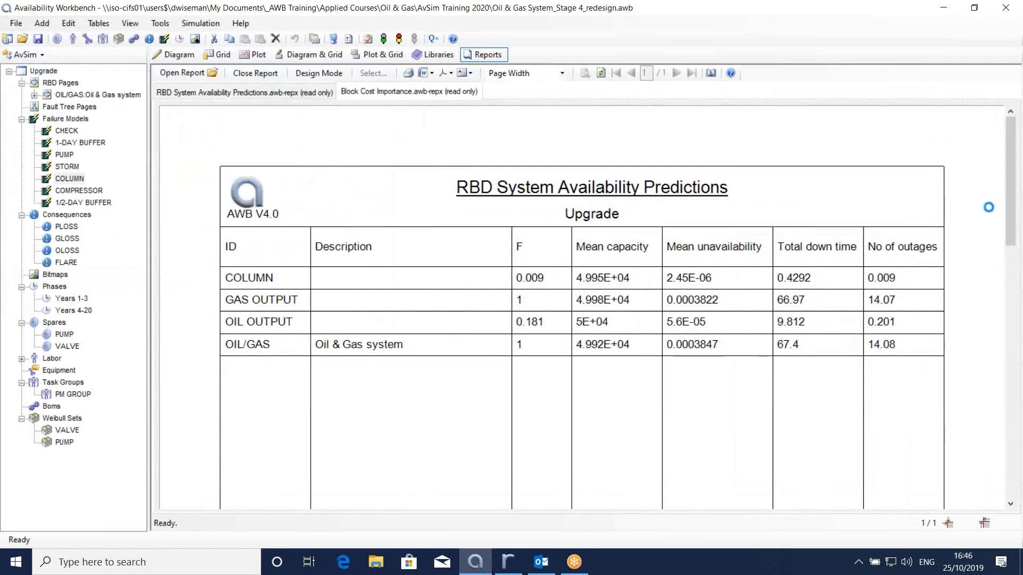
scroll(1018, 290, "down", 5)
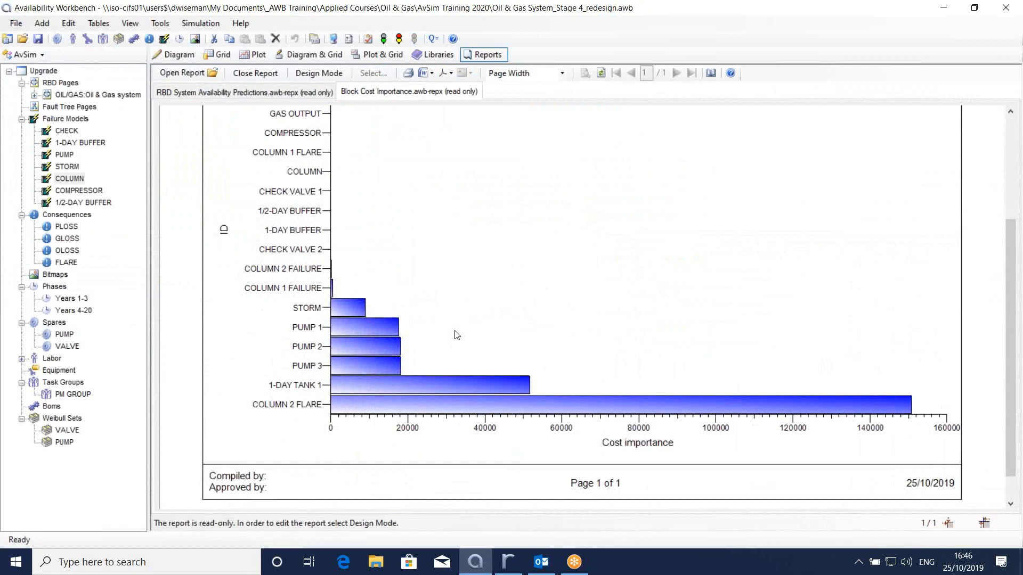
Open the Diagrams report from the AvSim Diagrams folder and view its first block diagram page.
left_click(175, 78)
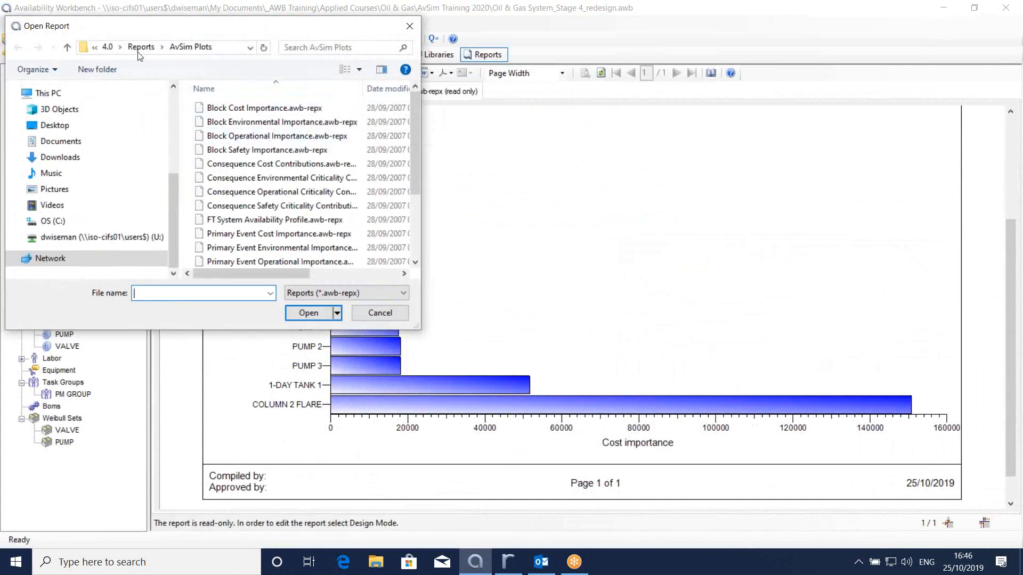
left_click(141, 48)
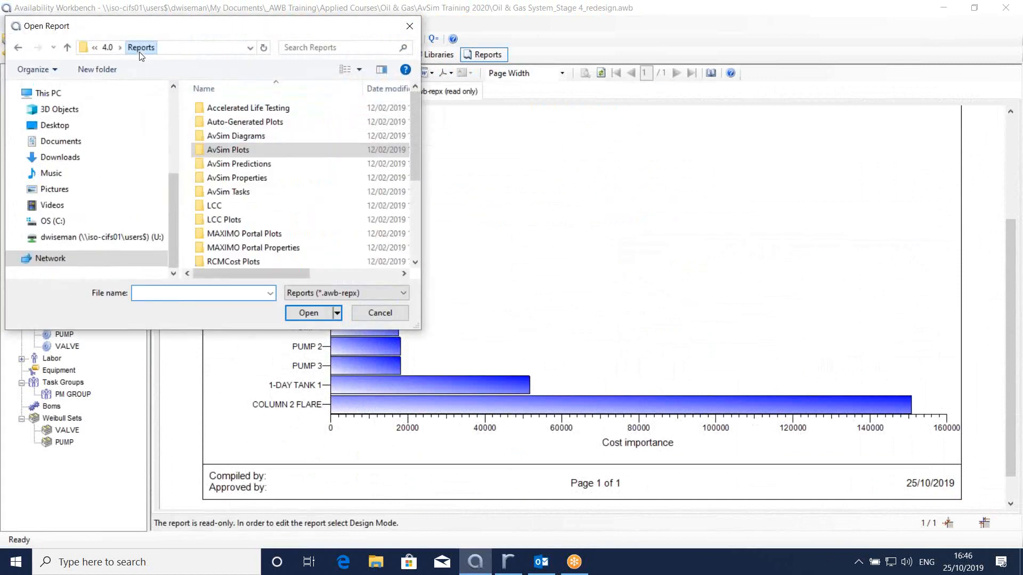
double_click(234, 137)
left_click(232, 112)
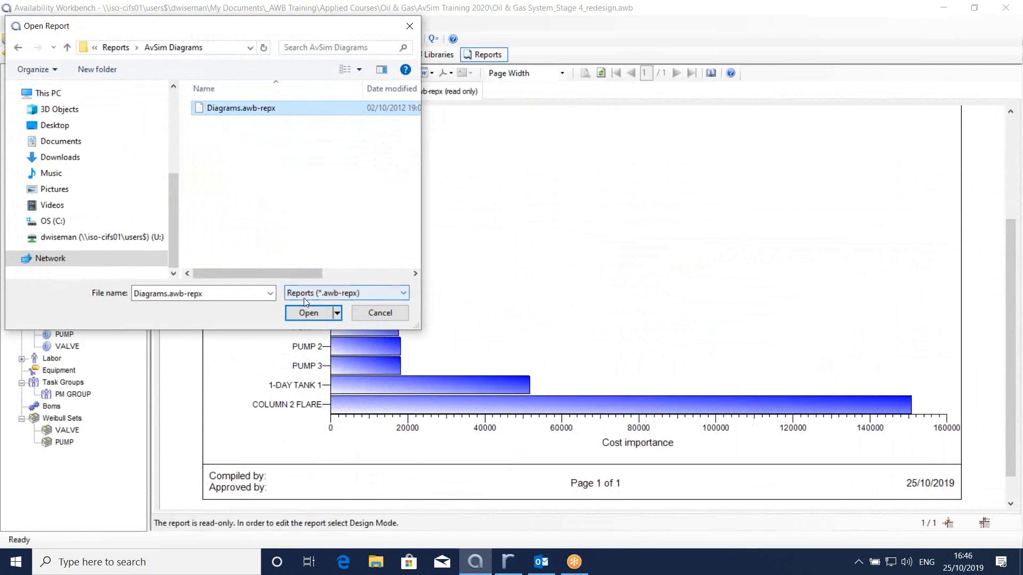
left_click(308, 314)
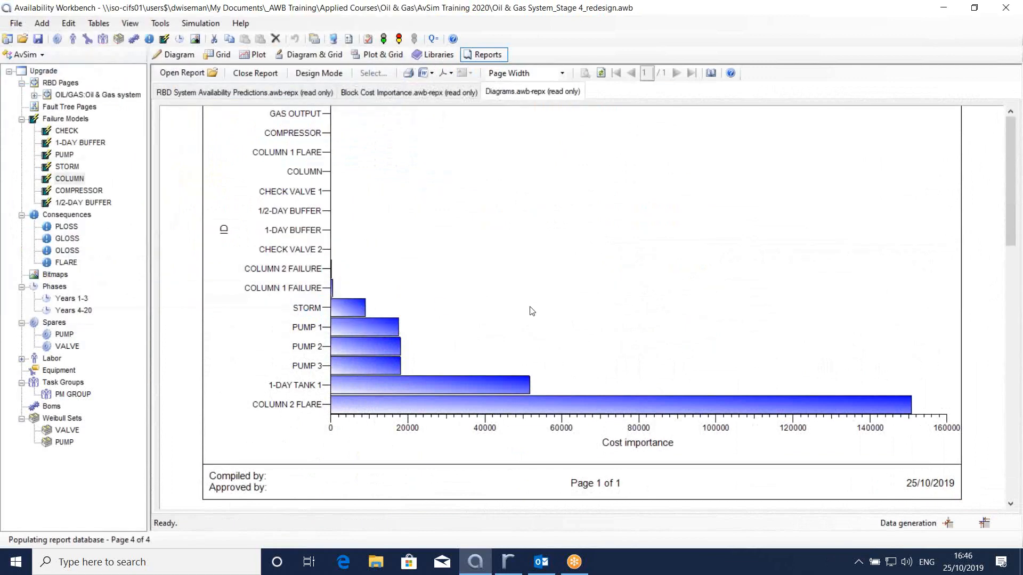
scroll(1012, 203, "down", 5)
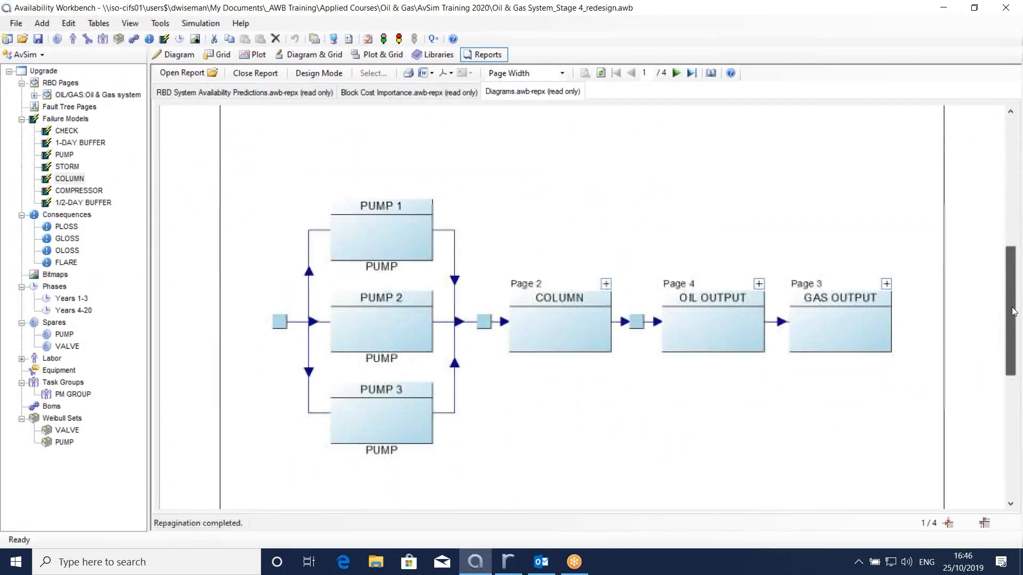
Page through the remaining block diagrams in the Diagrams report to page 4 and view that page's header.
left_click(675, 73)
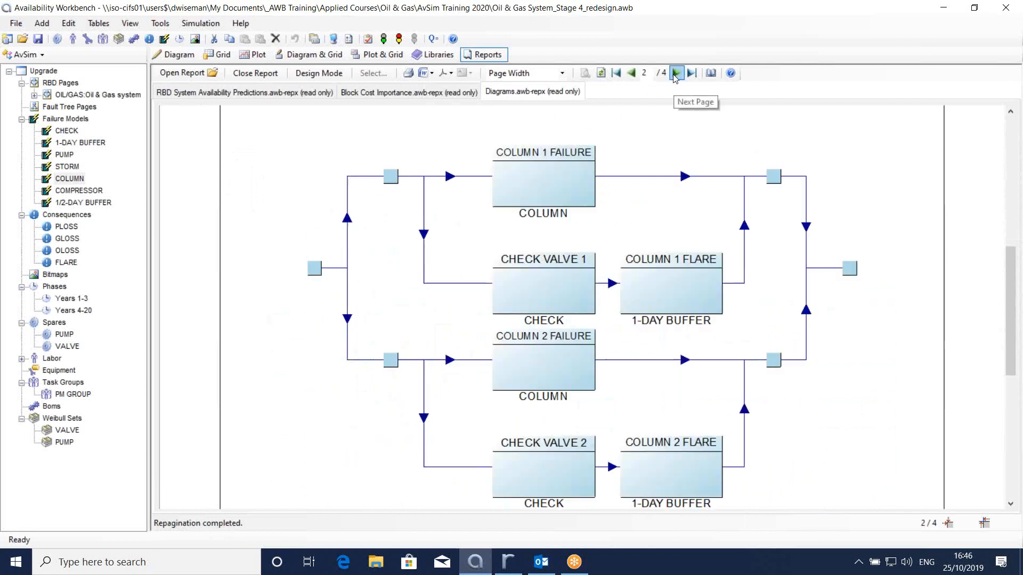
left_click(676, 73)
left_click(675, 73)
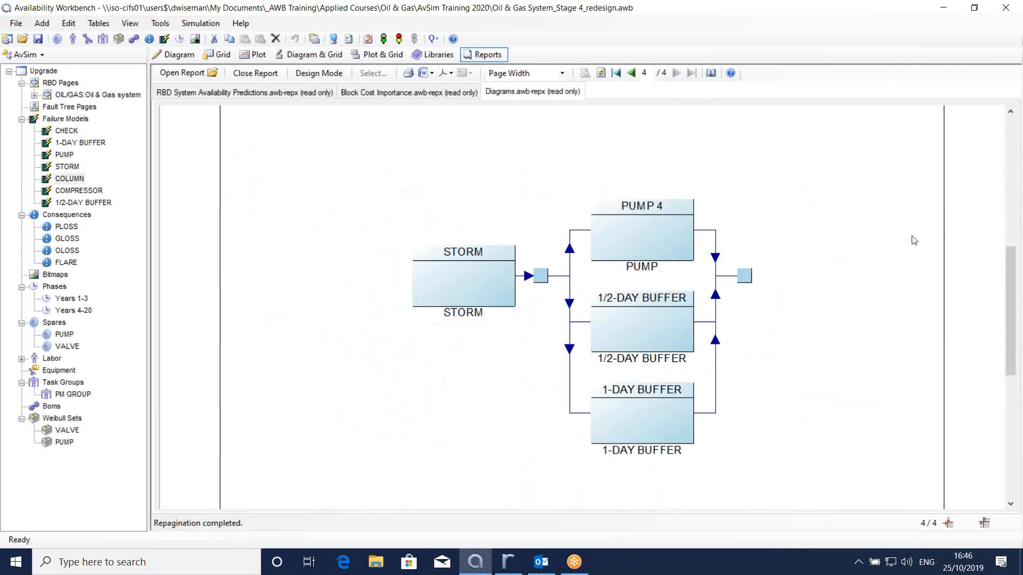
left_click_drag(1016, 296, 1004, 155)
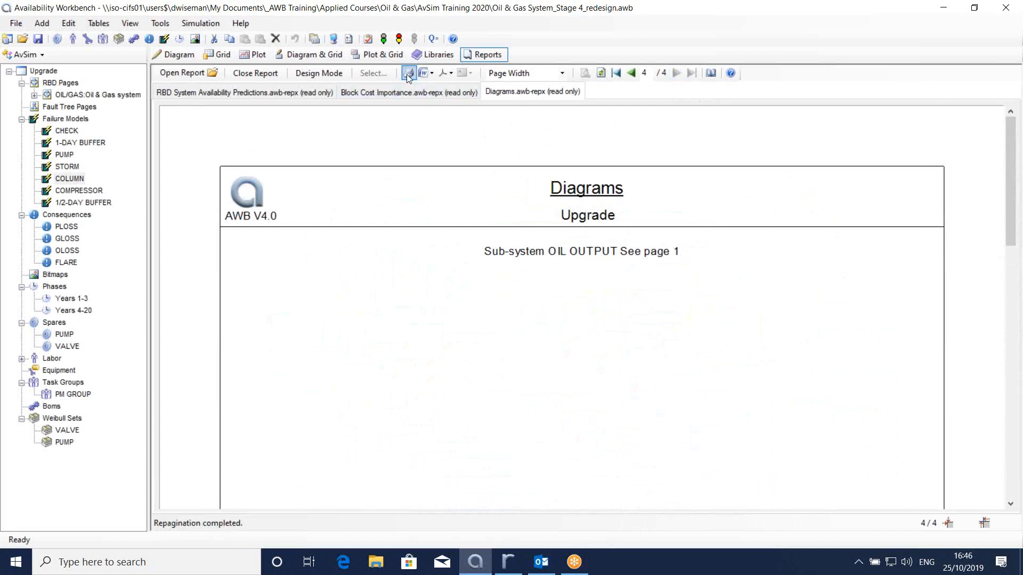
View the Word and PDF publishing options available for the Diagrams report without publishing it.
left_click(427, 76)
mouse_move(431, 89)
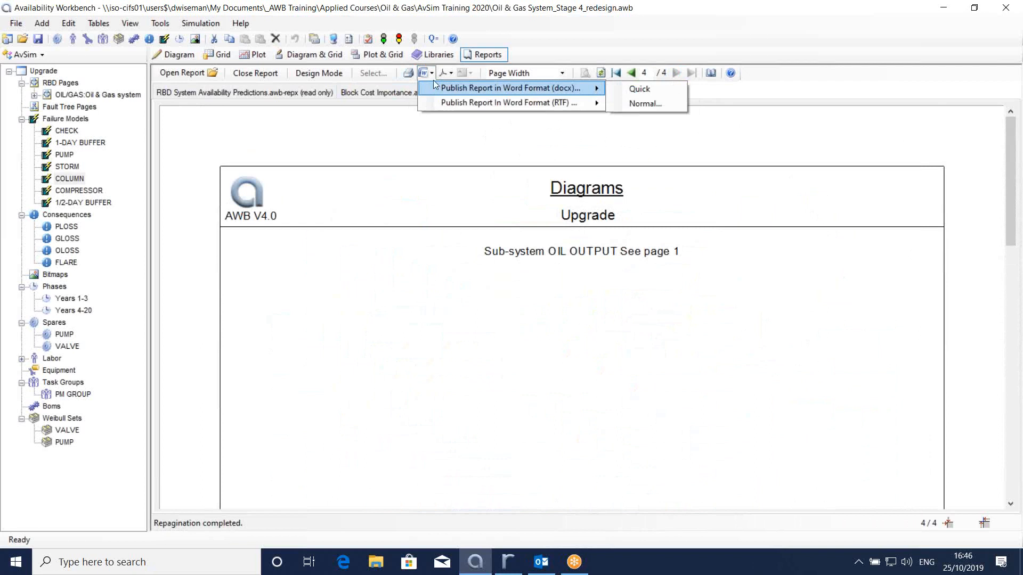
left_click(445, 73)
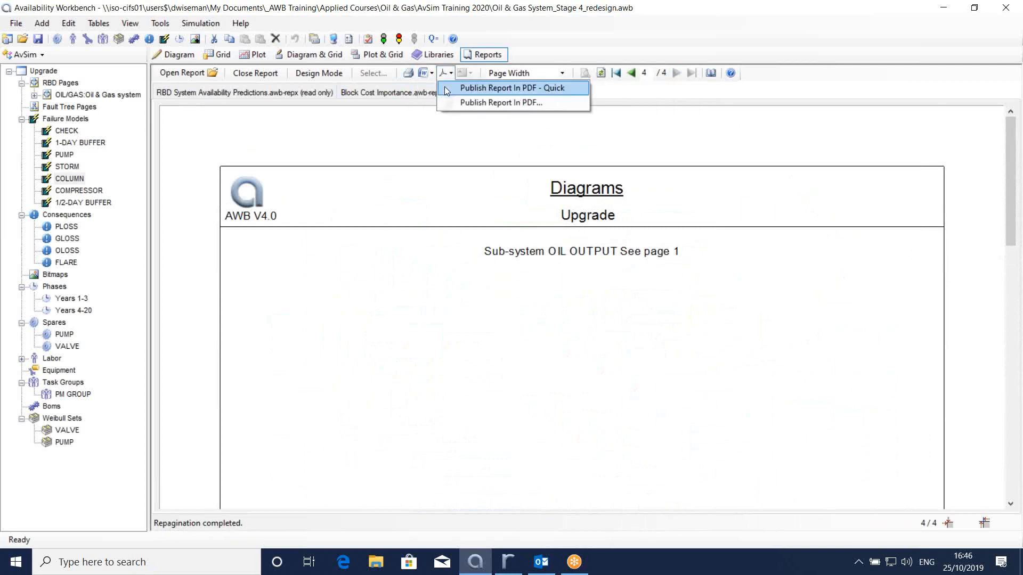
left_click(368, 145)
Switch to the RBD System Availability Predictions report and view its data export formats without exporting.
left_click(235, 91)
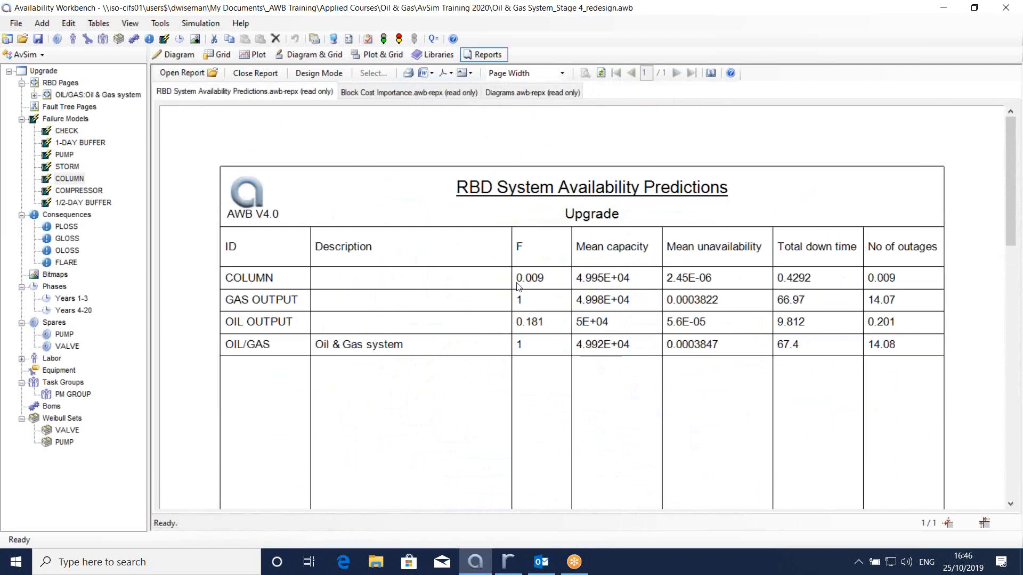
left_click(470, 73)
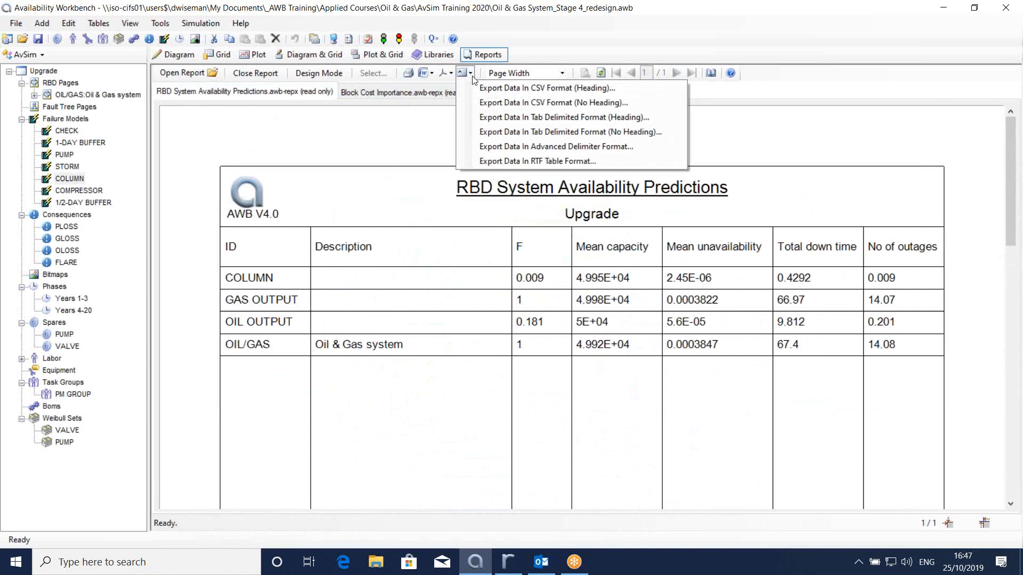
left_click(365, 142)
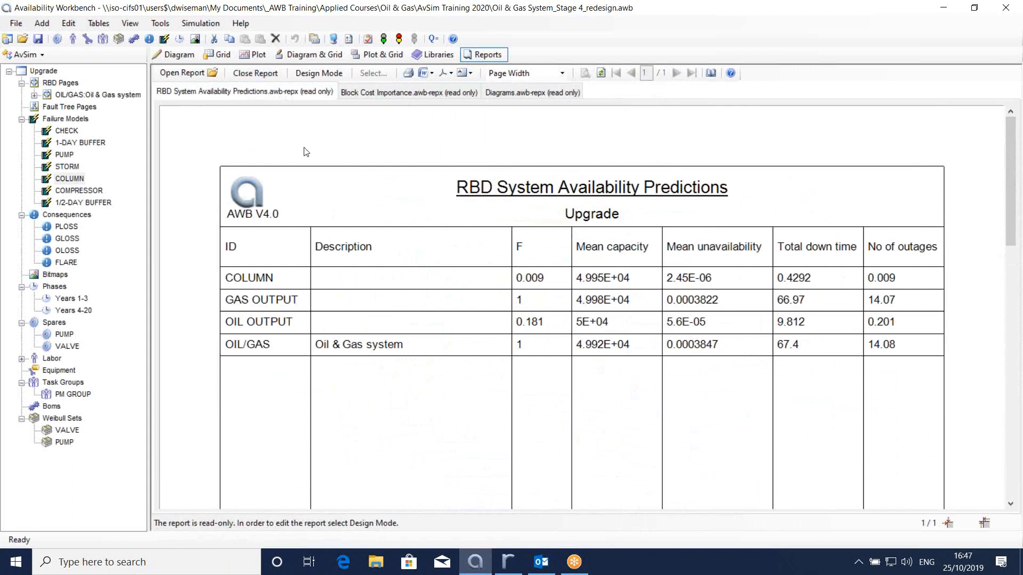
Return to the COLUMN block diagram, open the project Import dialog and view the available source types.
left_click(183, 59)
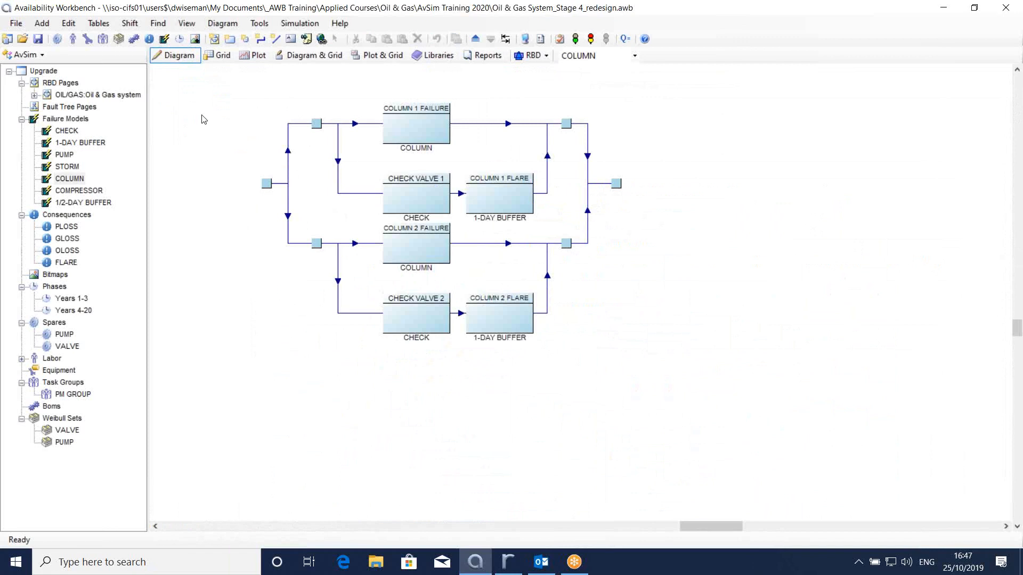
left_click(15, 25)
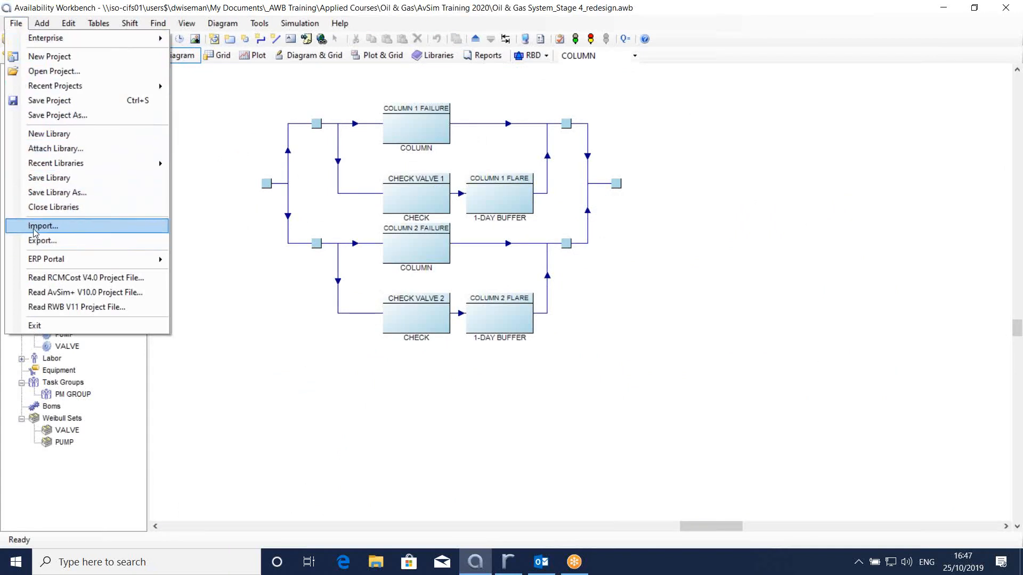
left_click(34, 228)
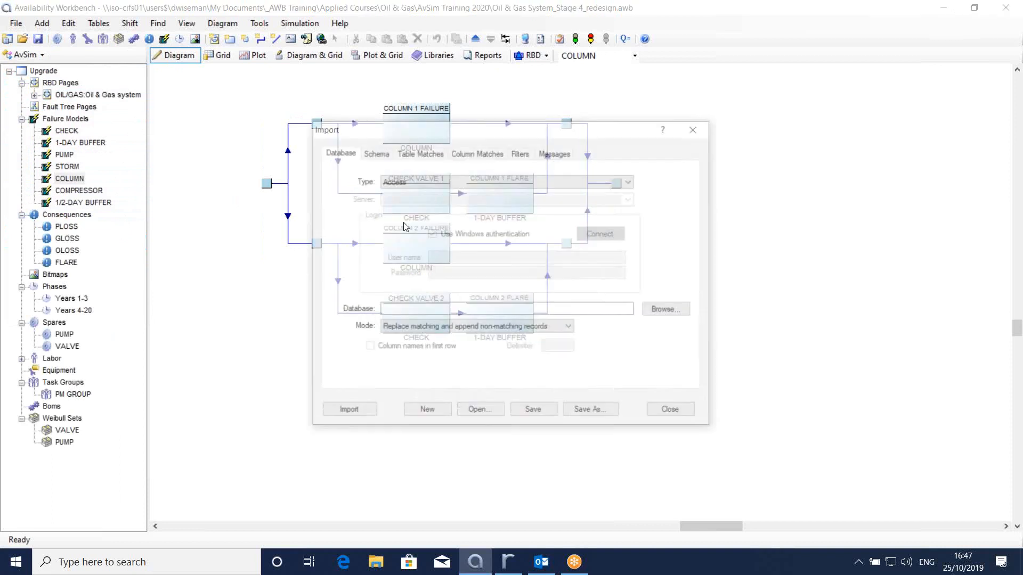
left_click(467, 181)
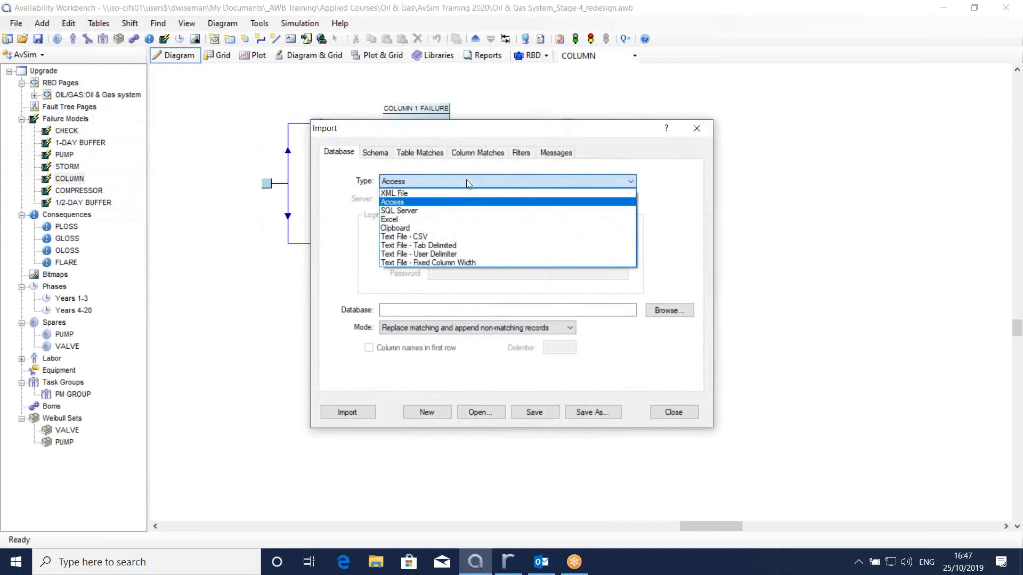